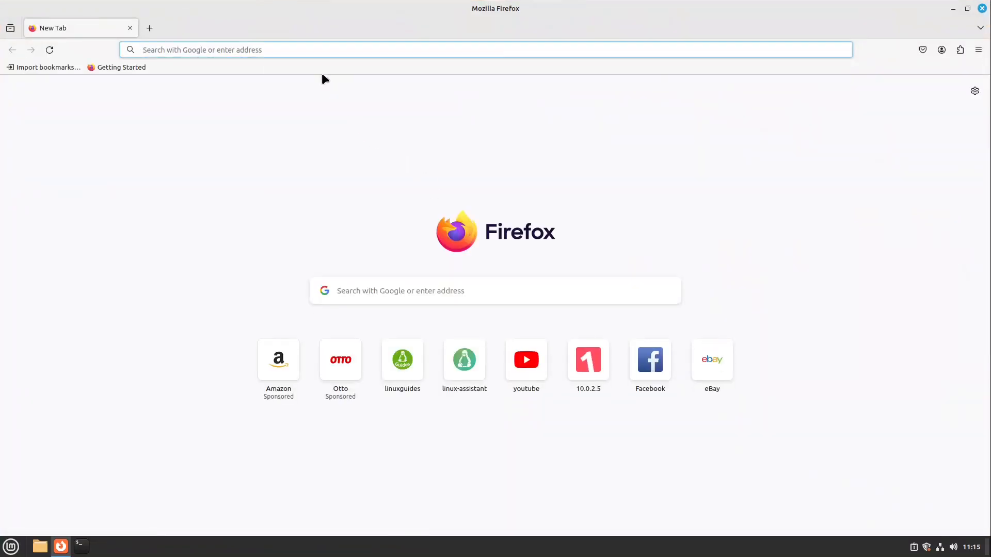
Go to kdenlive.org and download the Linux AppImage of the current stable Kdenlive version.
text(kdenlive.or)
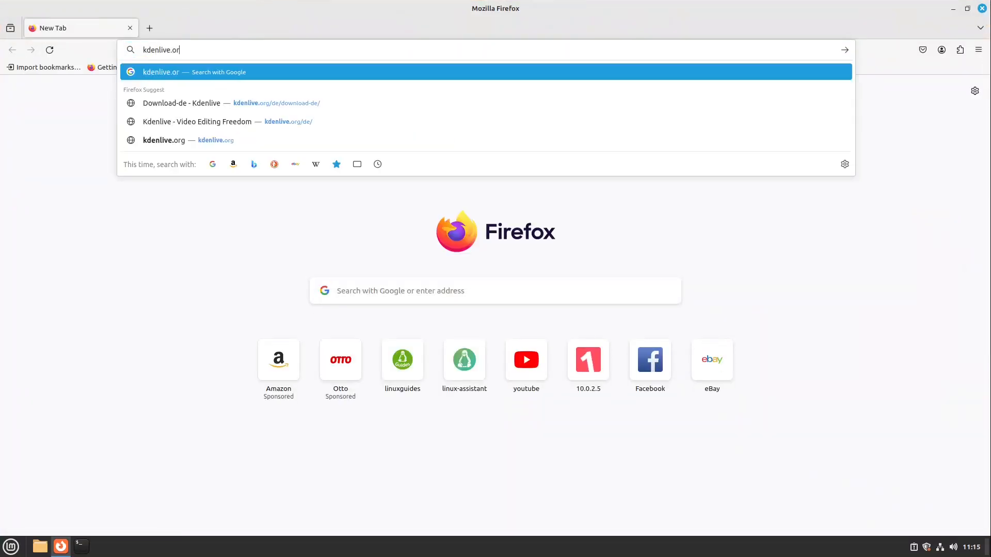
text(g)
key(Return)
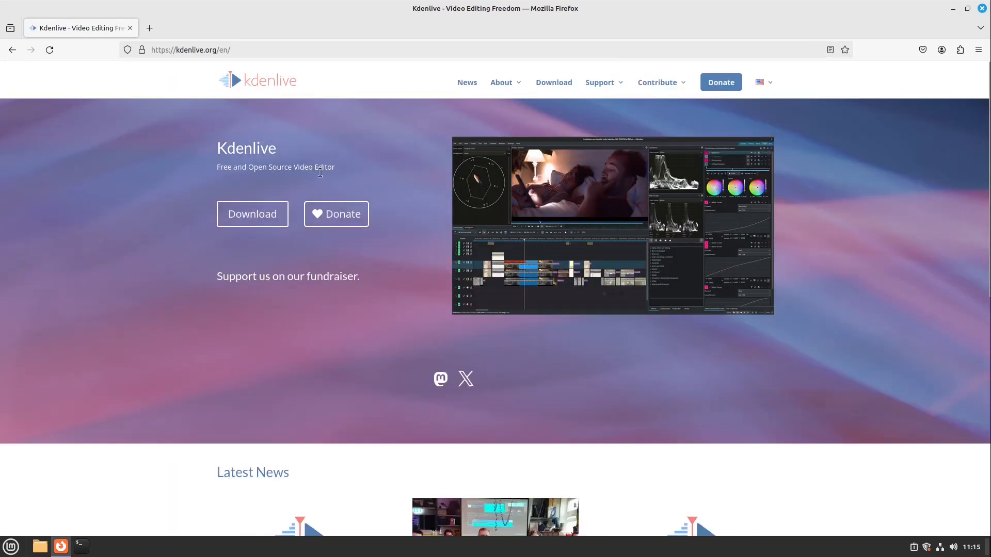
click(239, 218)
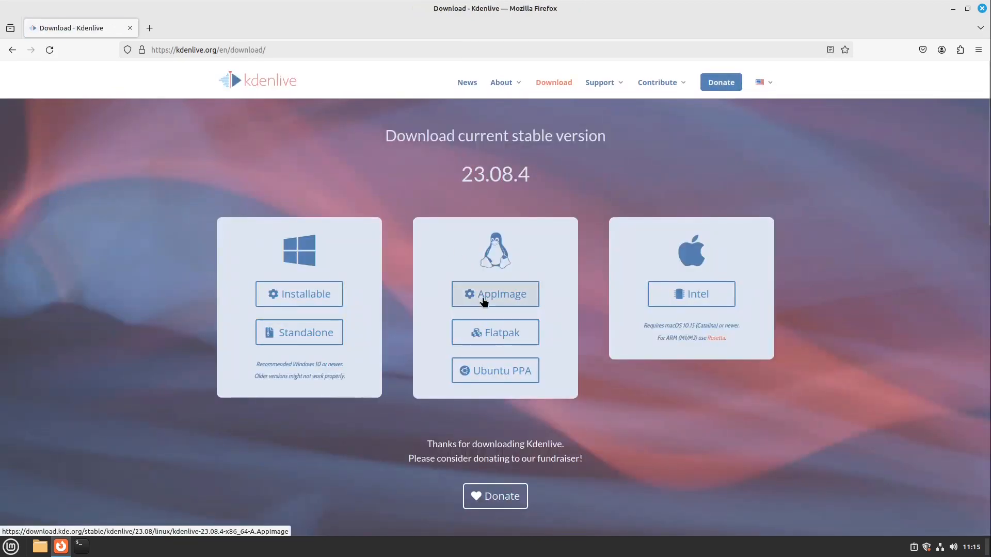
click(467, 304)
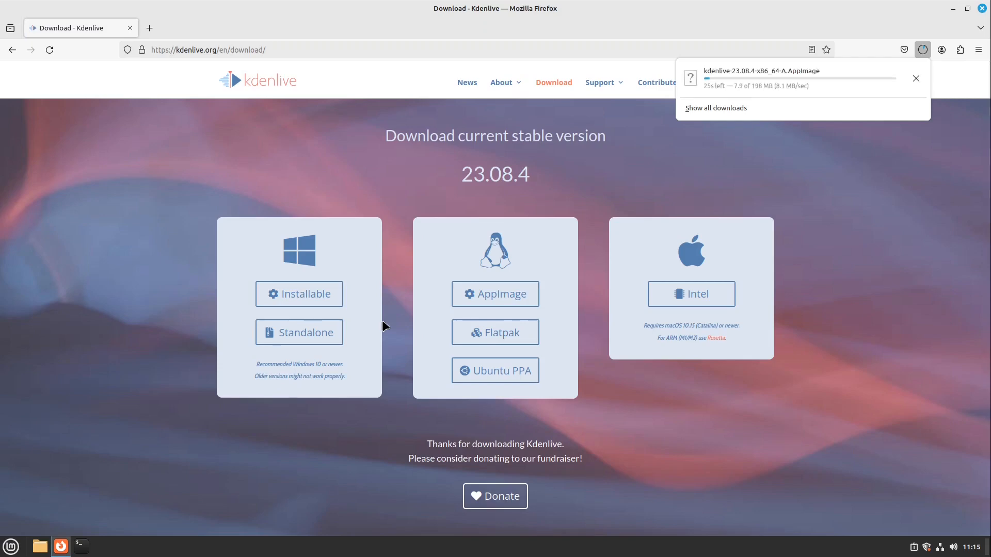
Switch to Linux Assistant and search for OBS Studio.
click(12, 548)
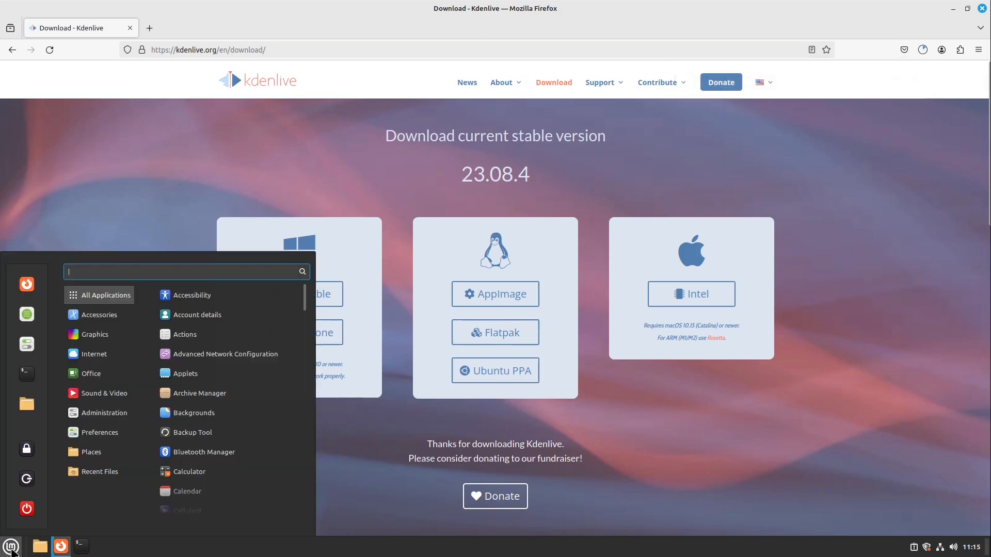
click(11, 549)
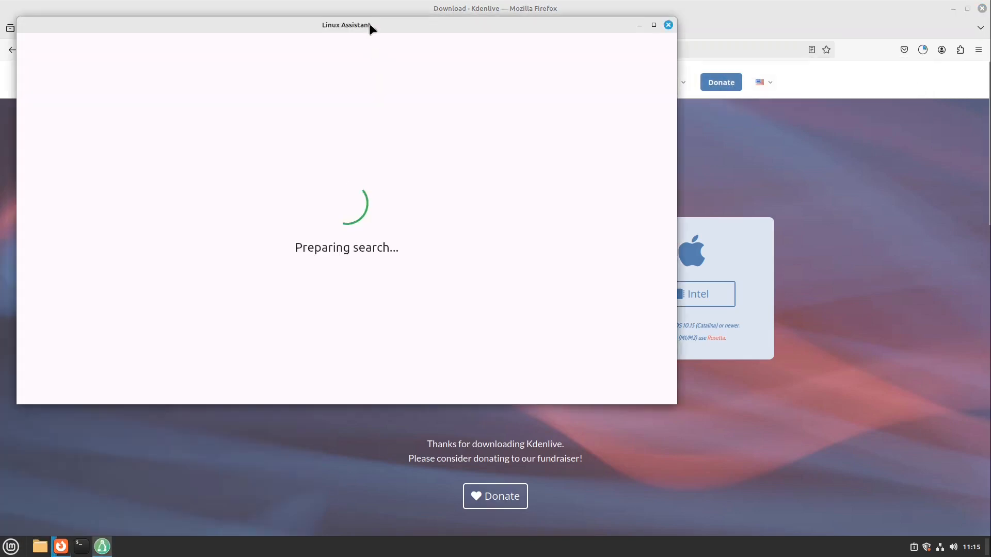
drag(371, 26, 516, 108)
mouse_move(420, 206)
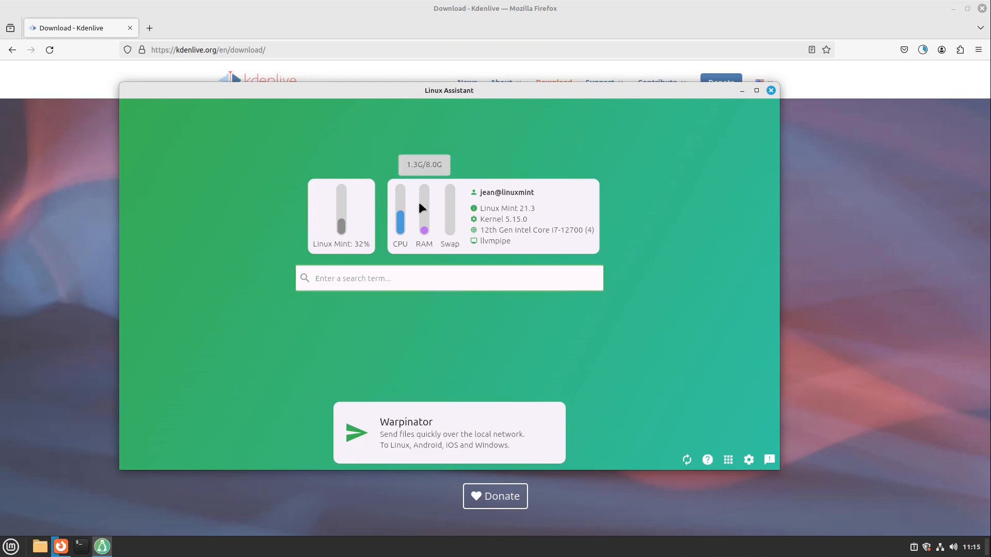
text(OB)
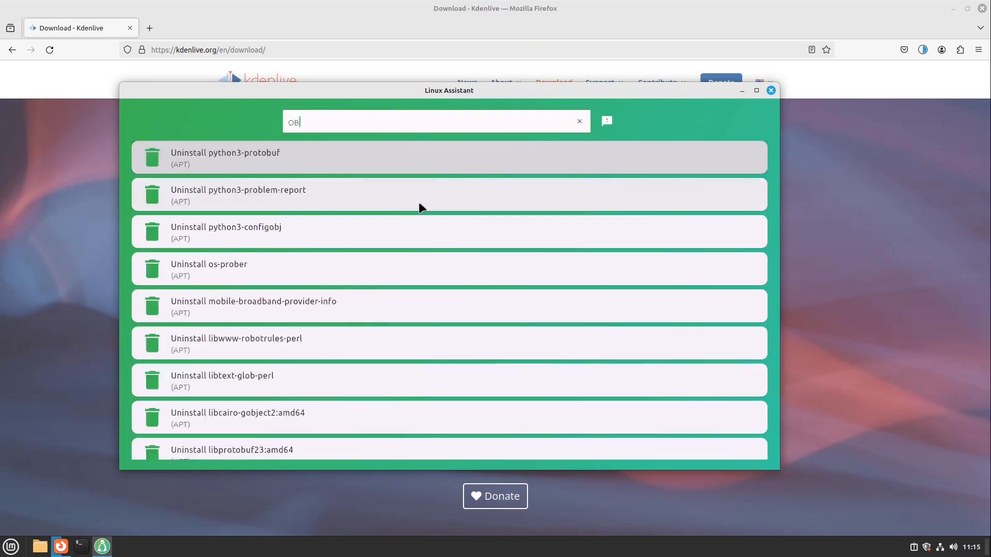
text(S St)
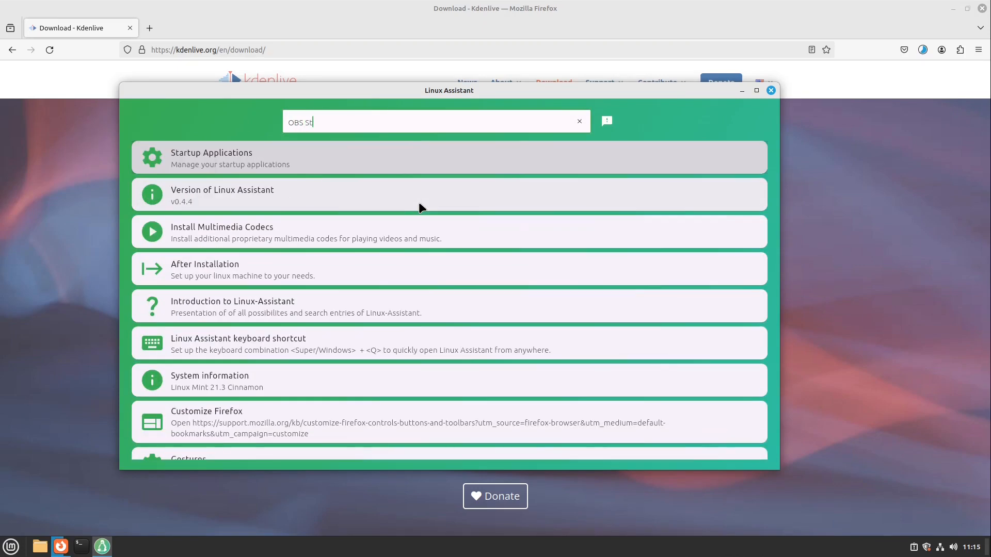
text(udio)
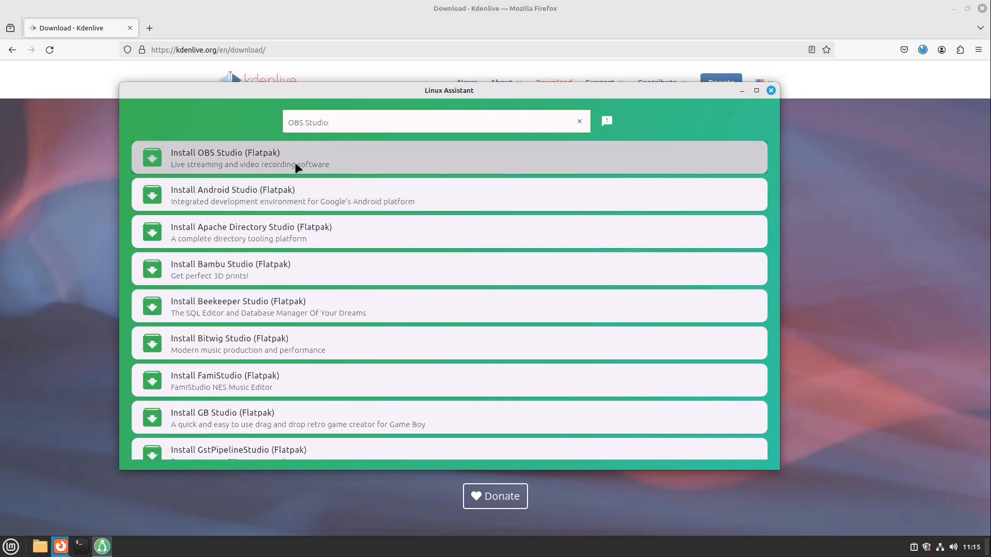
Install the OBS Studio Flatpak, authenticate with the account password, and close Linux Assistant once the installation completes.
click(309, 162)
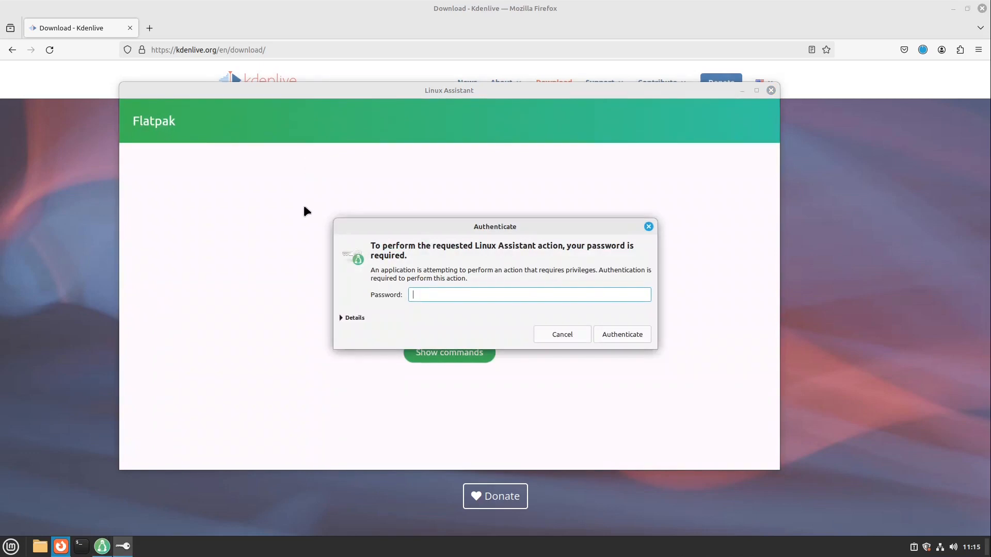
text(•••••••••)
key(Return)
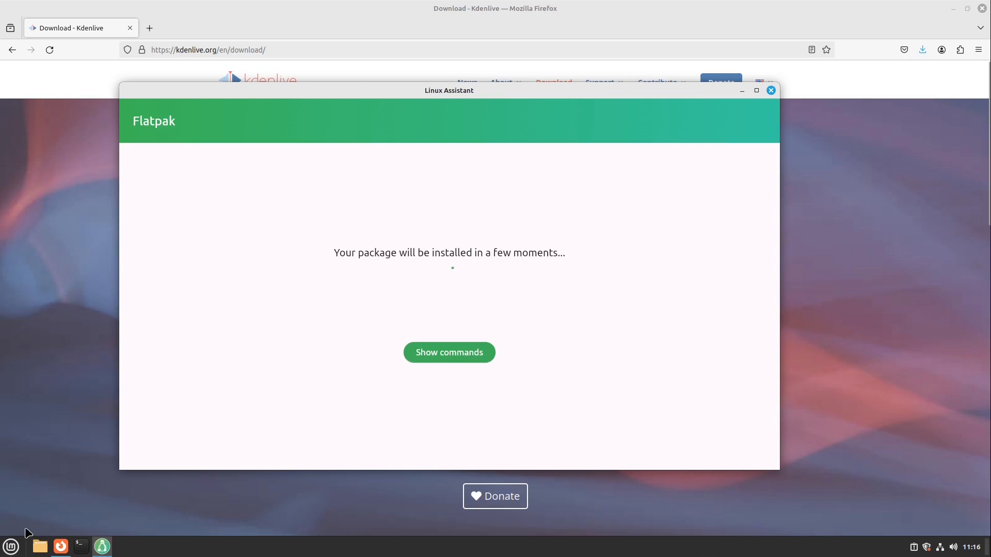
click(10, 546)
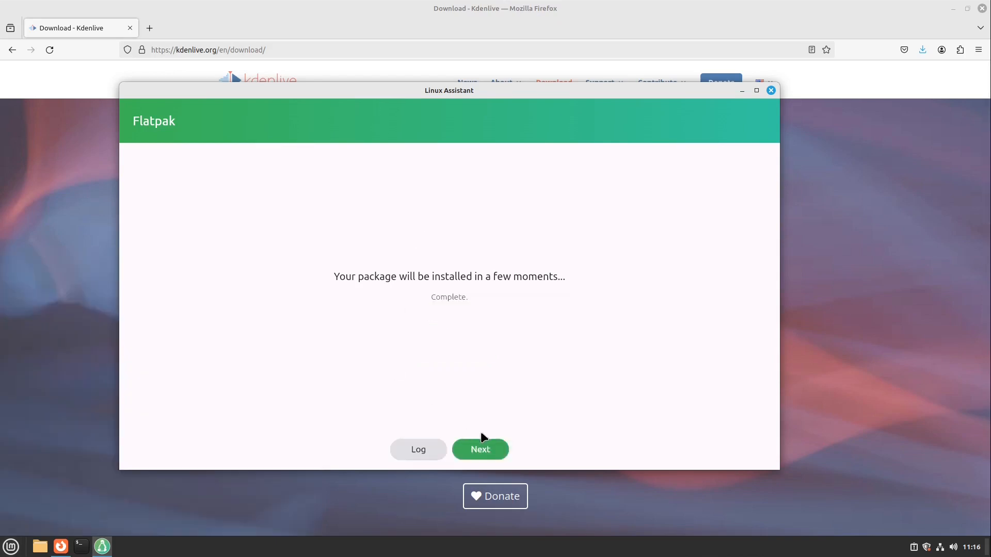
click(482, 448)
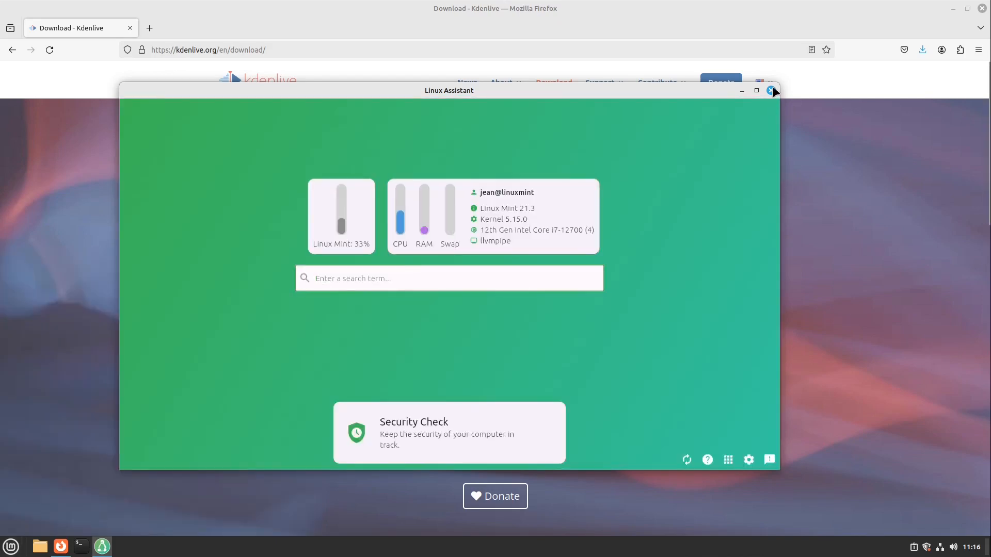
click(771, 91)
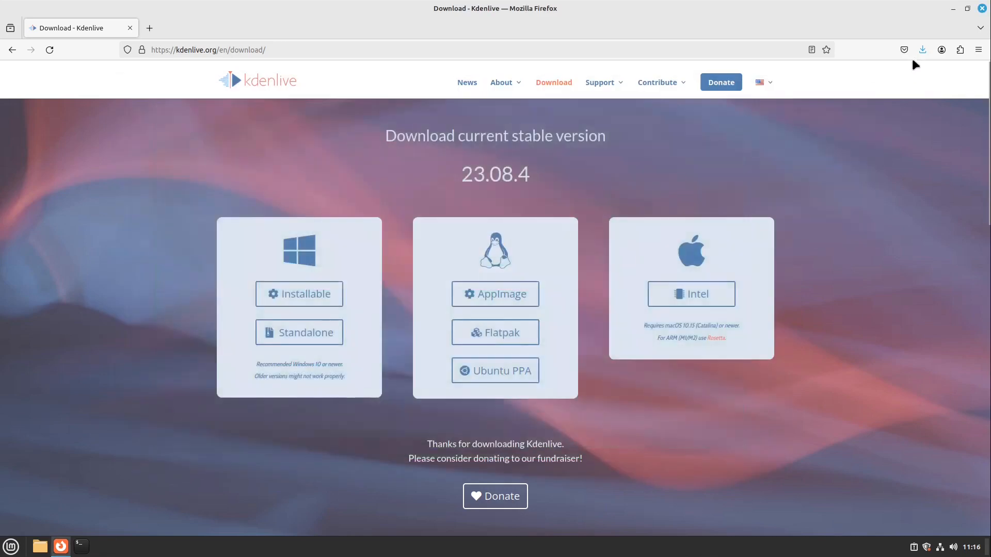
Move the downloaded Kdenlive AppImage from the Downloads folder into a new home subfolder named Applications.
click(923, 50)
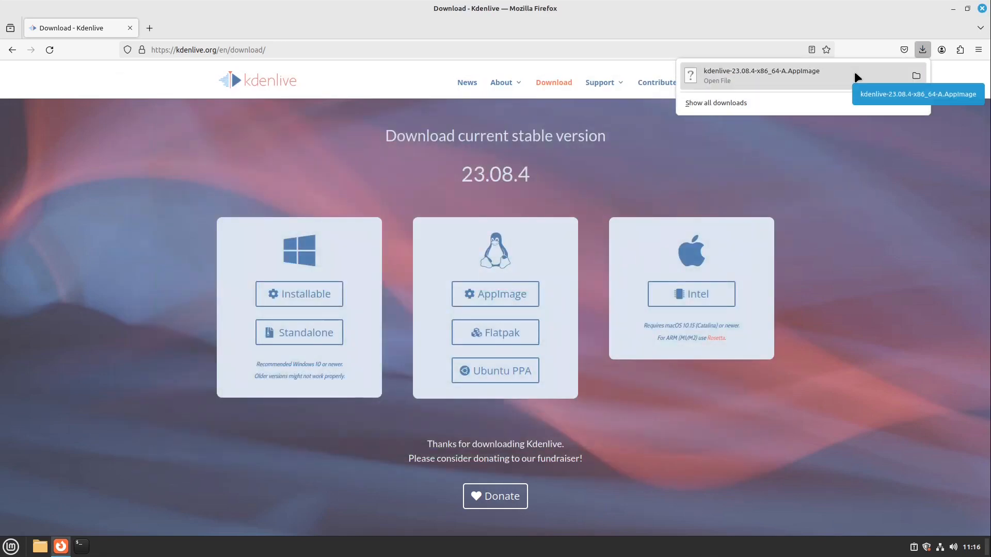
click(917, 77)
double_click(368, 26)
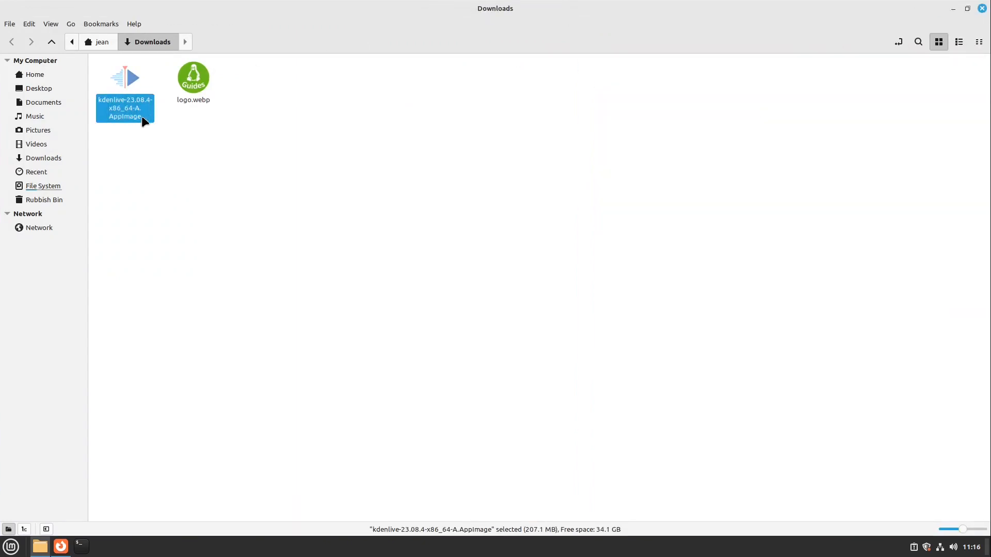
click(99, 41)
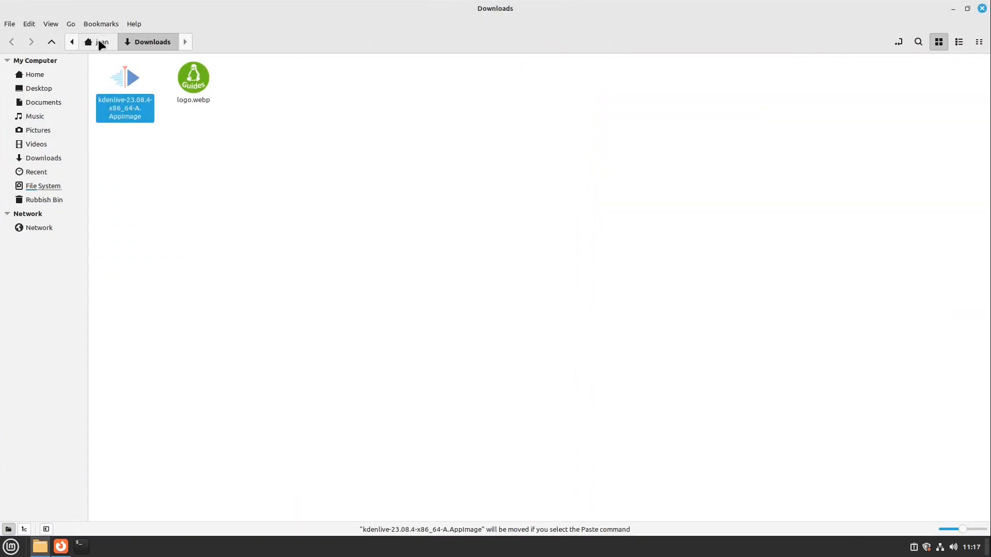
right_click(342, 149)
click(360, 157)
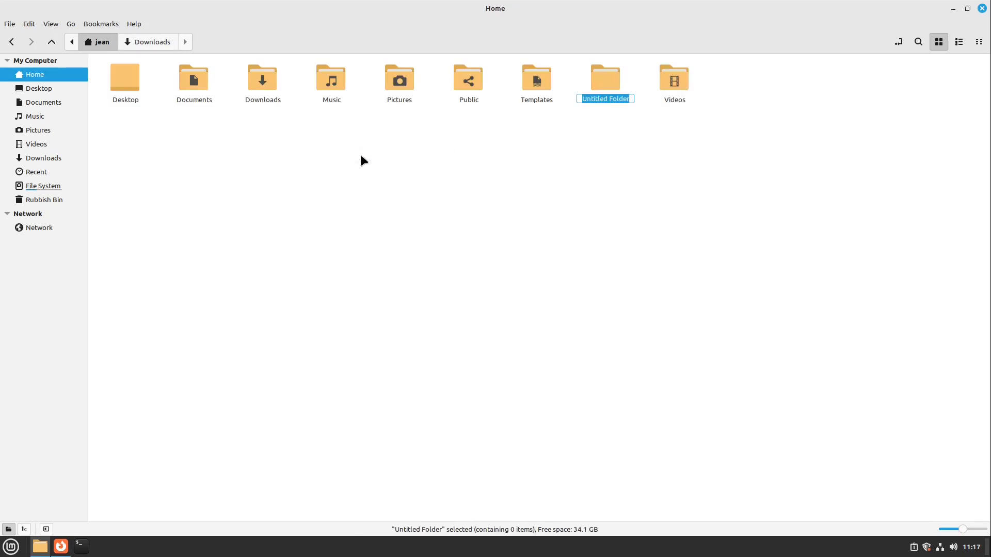
text(Applications)
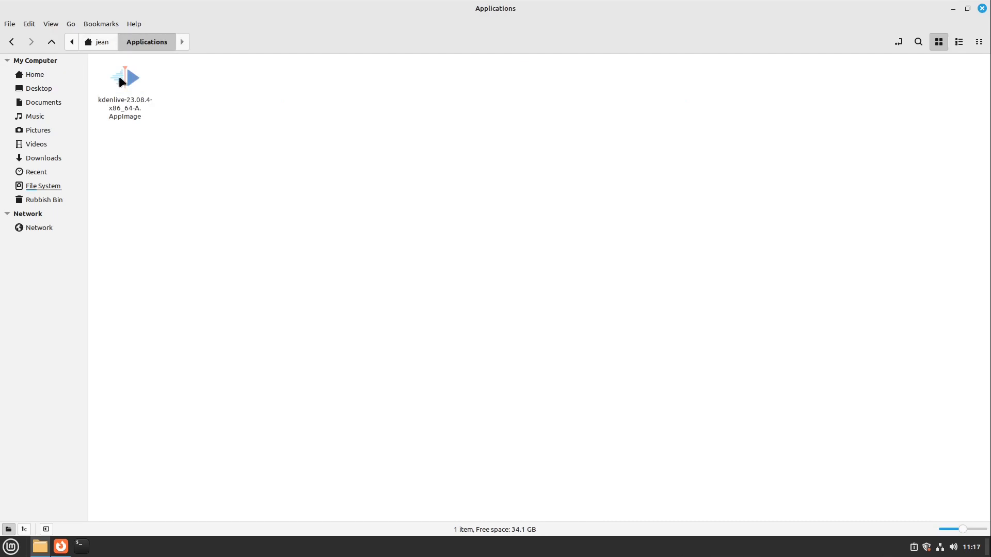
Allow the Kdenlive AppImage in the Applications folder to be executed as a program.
right_click(119, 78)
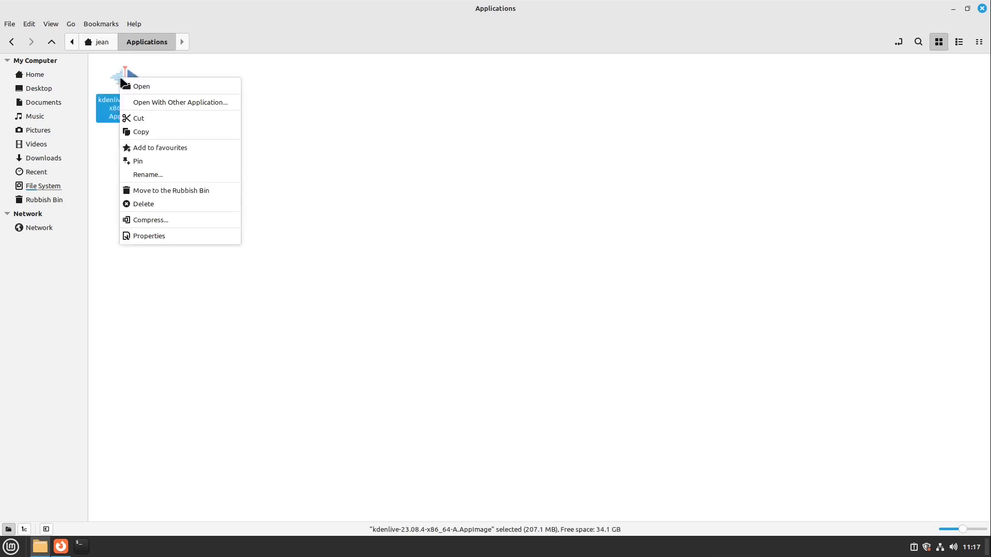
click(162, 236)
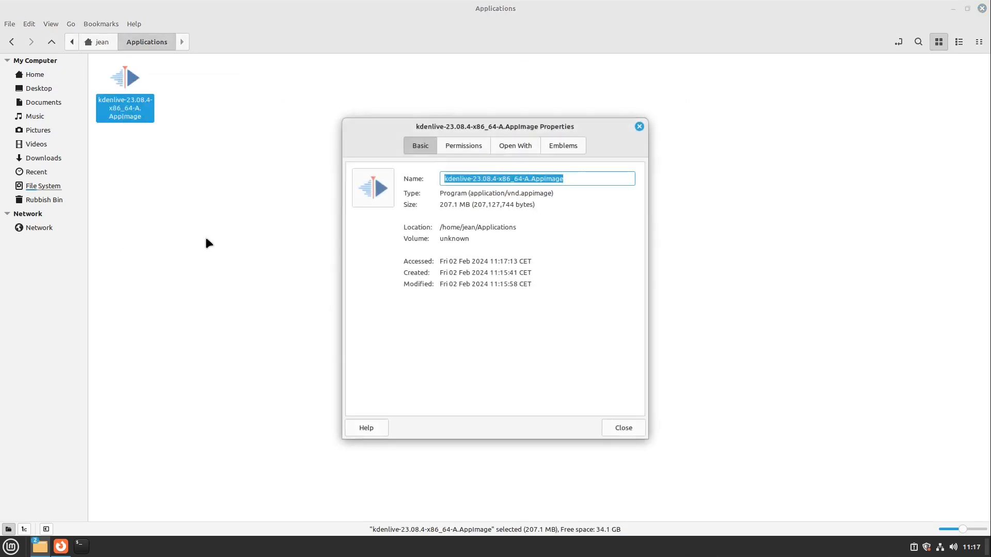
click(462, 145)
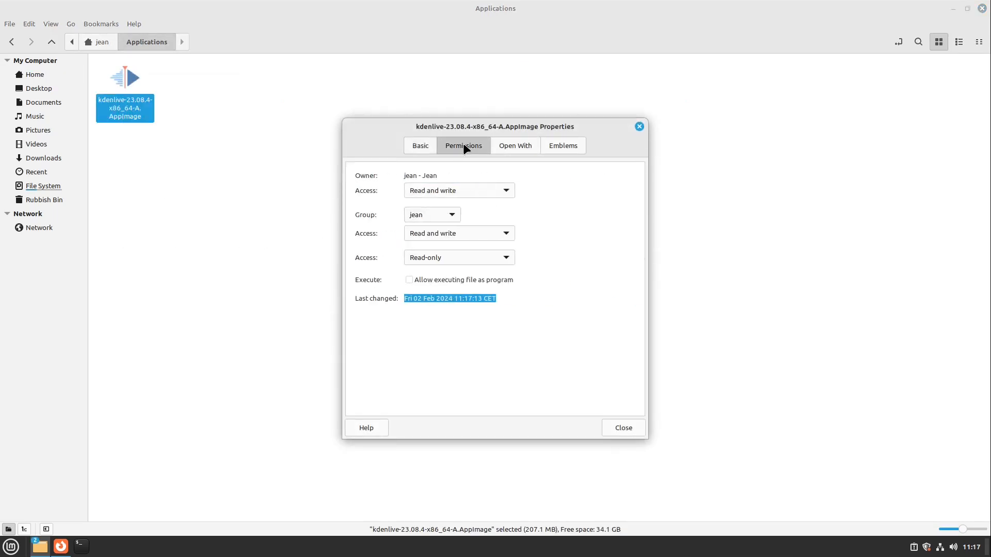
click(445, 280)
click(623, 428)
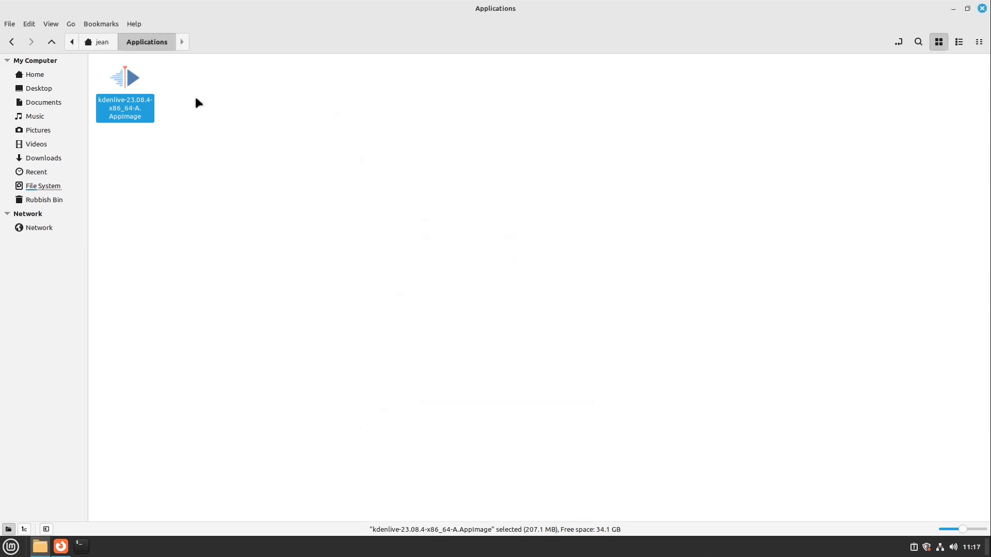
click(182, 124)
drag(165, 193, 113, 85)
Open the start menu editor and add a new launcher named Kdenlive to the Sound & Video category.
right_click(15, 547)
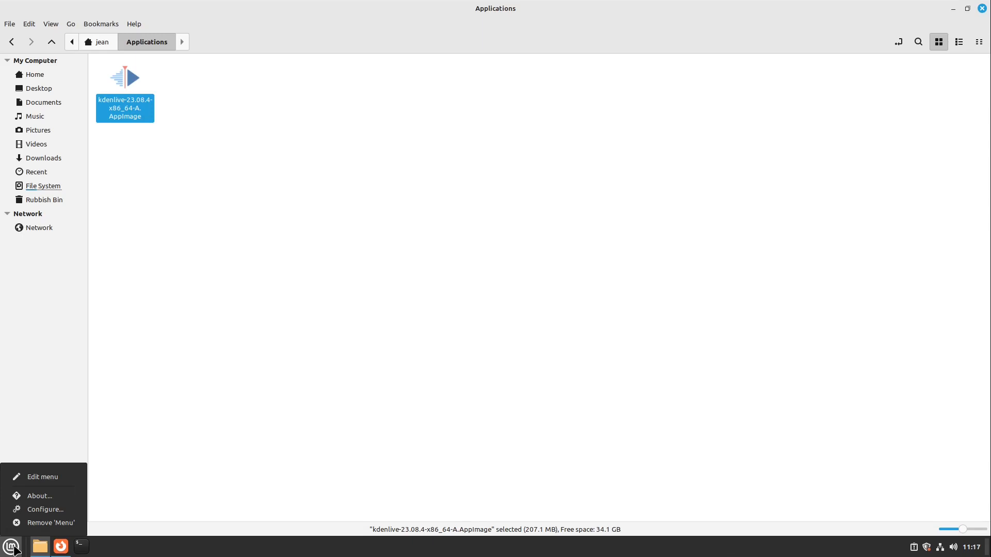
click(30, 481)
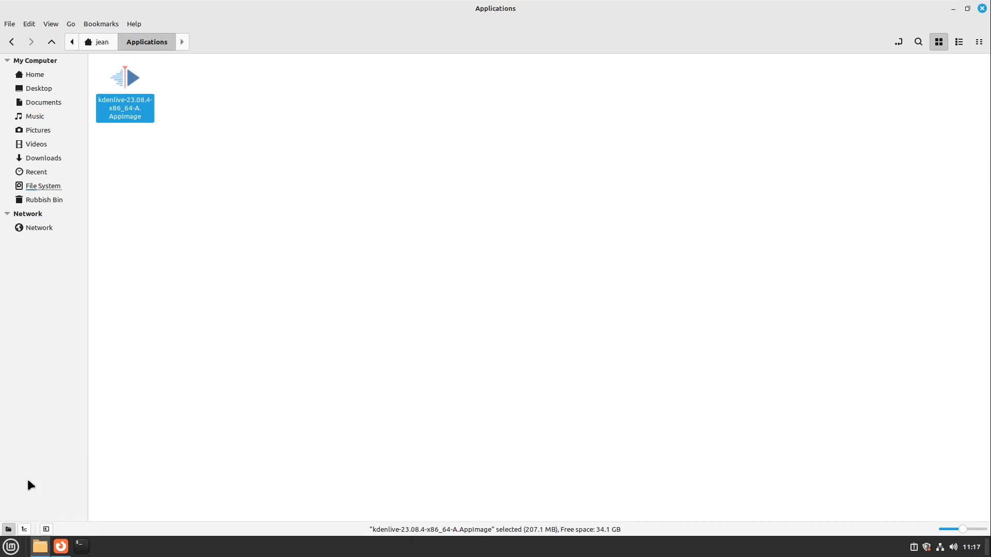
click(72, 165)
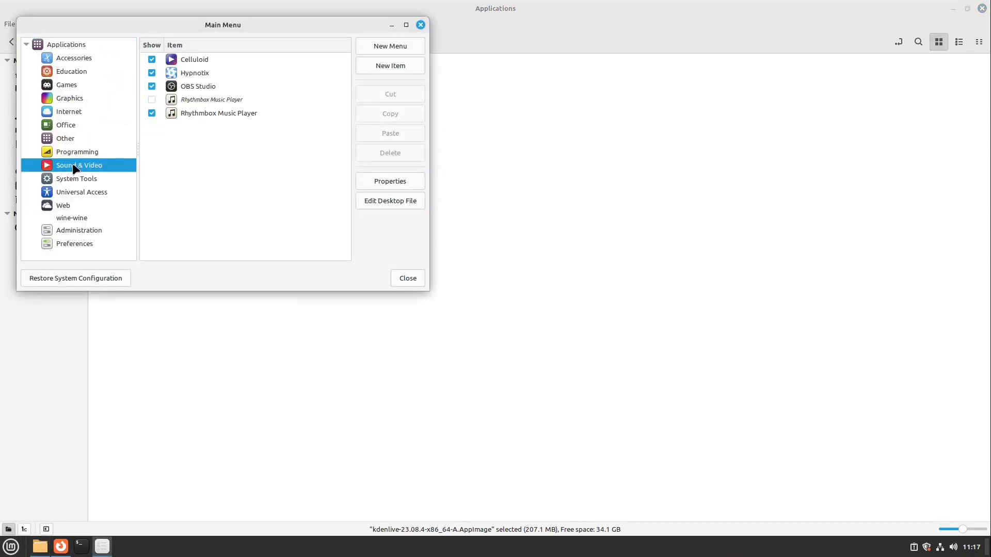
click(385, 64)
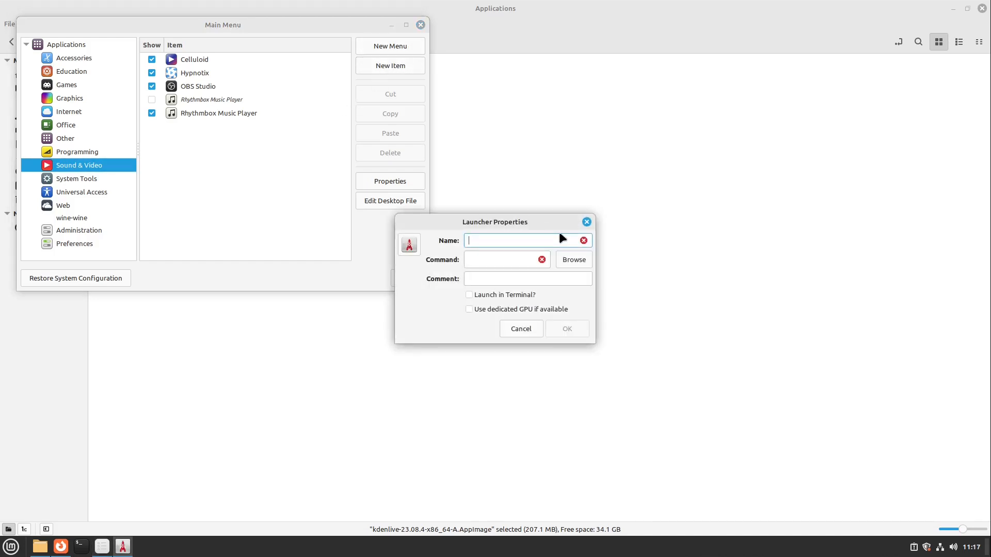
text(Kdenlive)
Find the kdenlive icon and assign it to the new launcher.
click(409, 246)
text(kden)
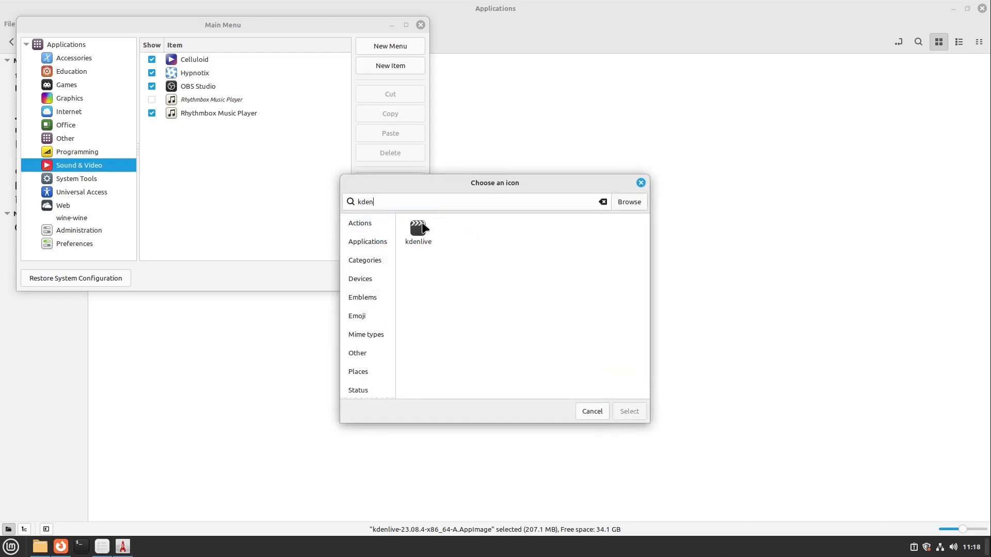
click(418, 227)
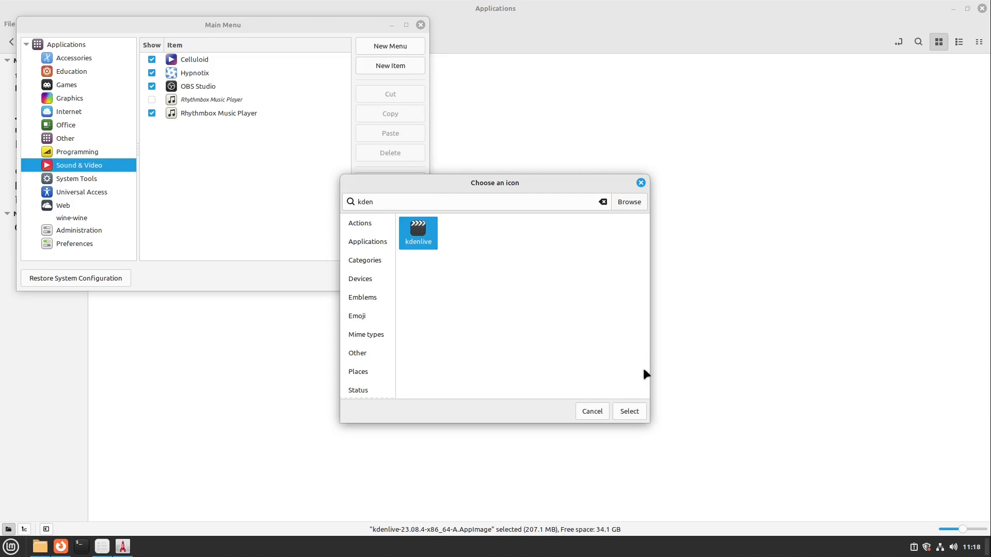
click(627, 410)
Set the launcher's command to kdenlive-23.08.4-x86_64-A.AppImage from the Applications folder and save the launcher.
click(514, 265)
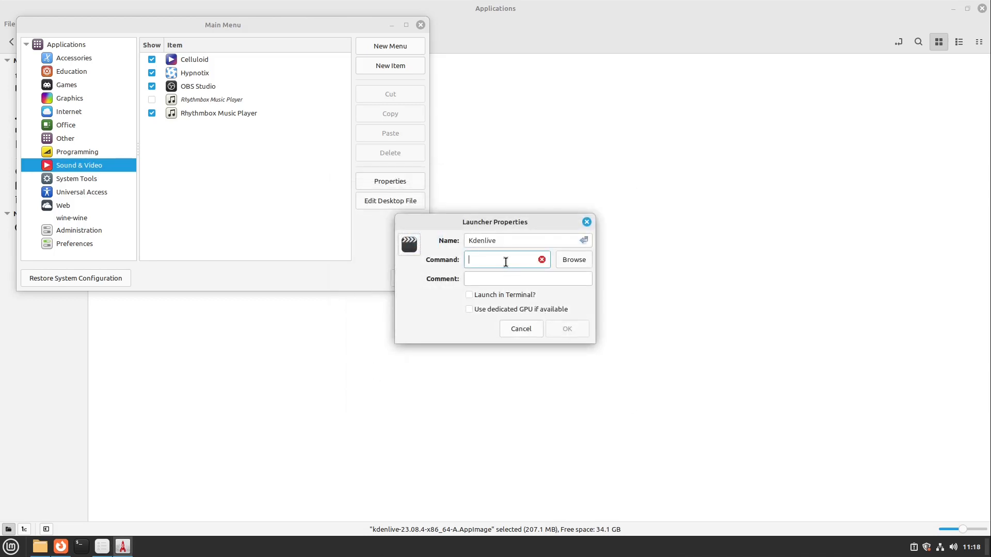
click(574, 258)
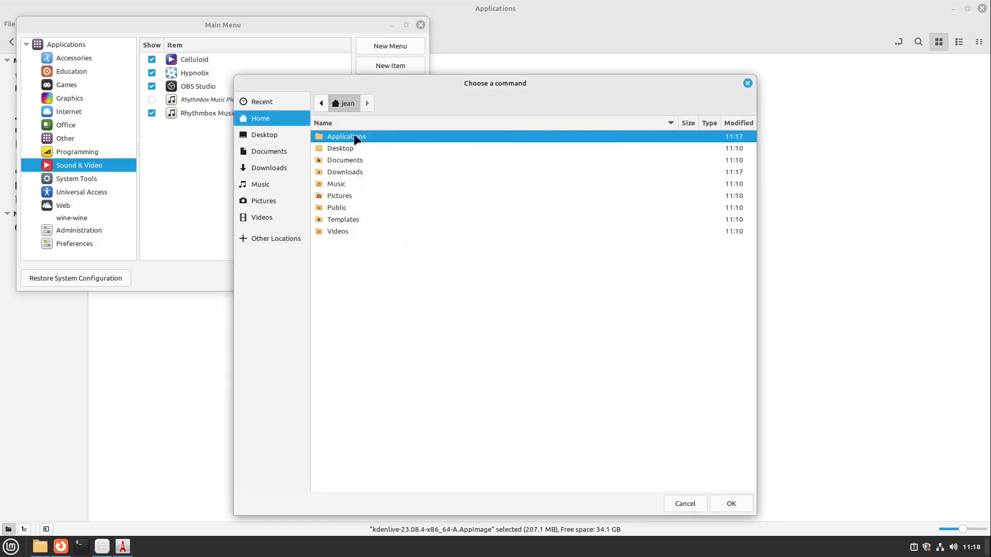
double_click(356, 140)
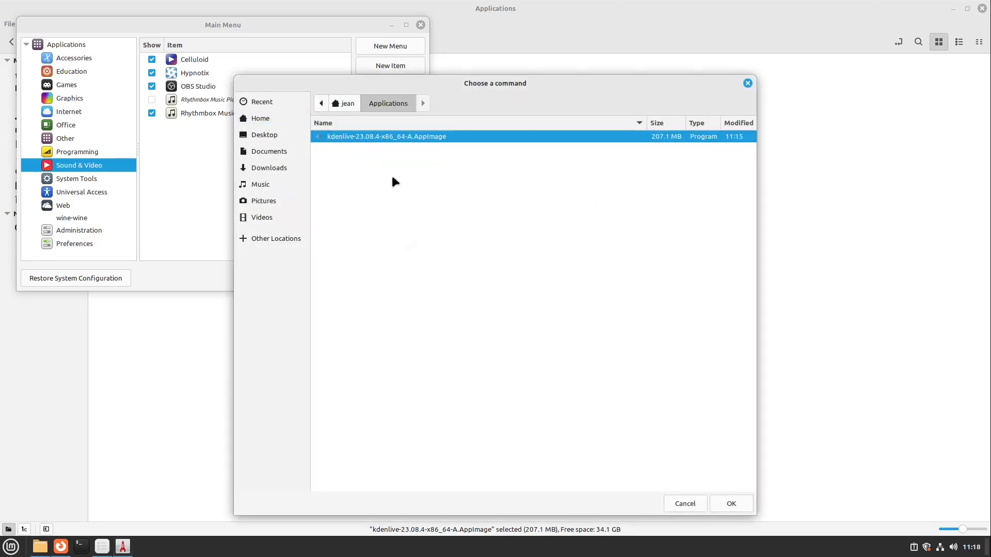
double_click(358, 136)
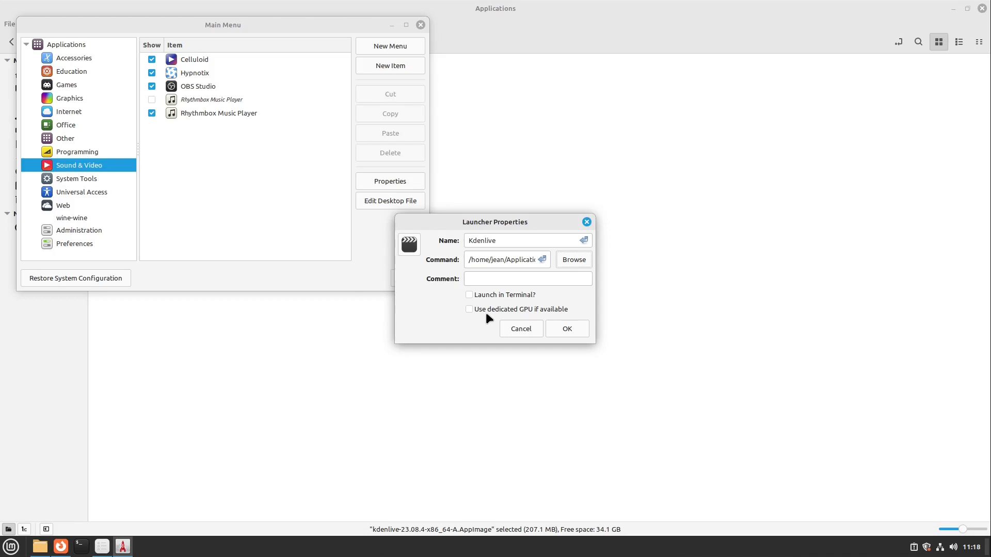
click(562, 328)
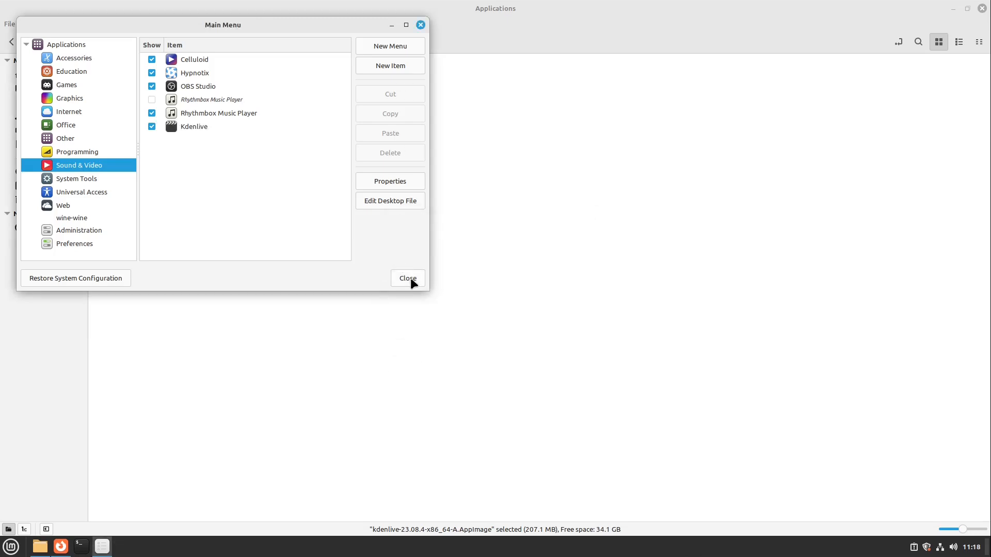
Close the menu editor, the Applications folder window and the web browser to return to the desktop.
click(408, 278)
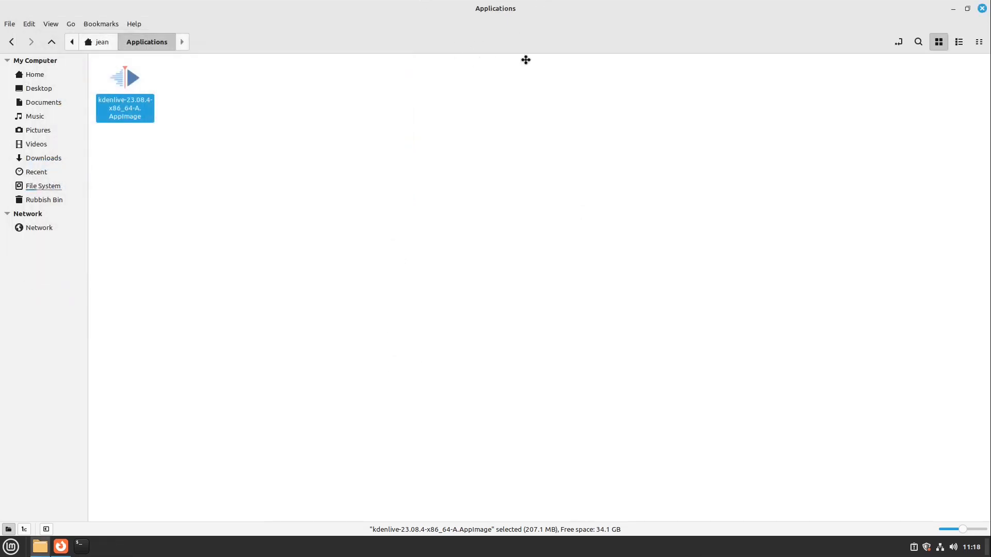
mouse_move(525, 60)
mouse_down()
mouse_move(626, 101)
mouse_move(537, 58)
mouse_up()
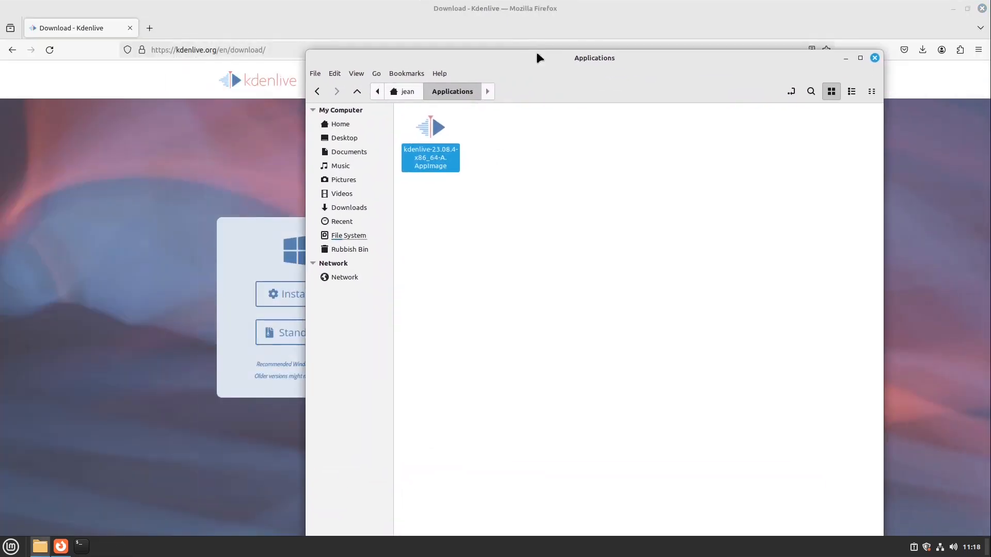
click(875, 58)
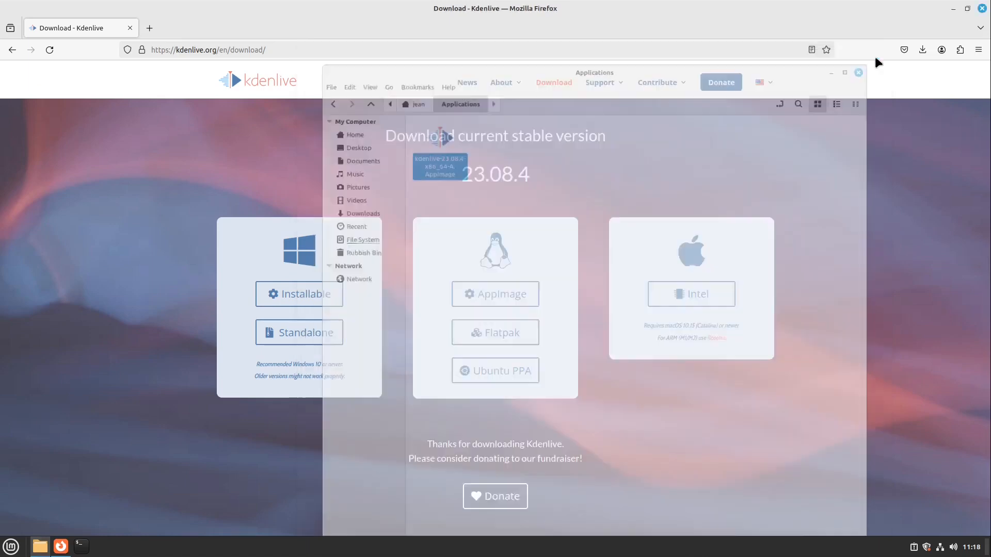
click(982, 9)
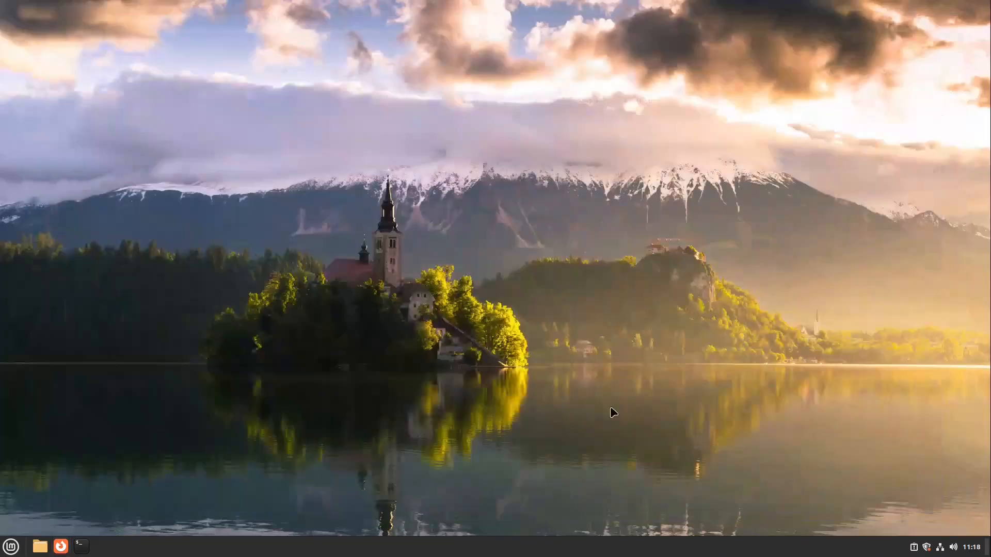
Launch OBS Studio from the start menu and cancel its auto-configuration wizard.
click(11, 547)
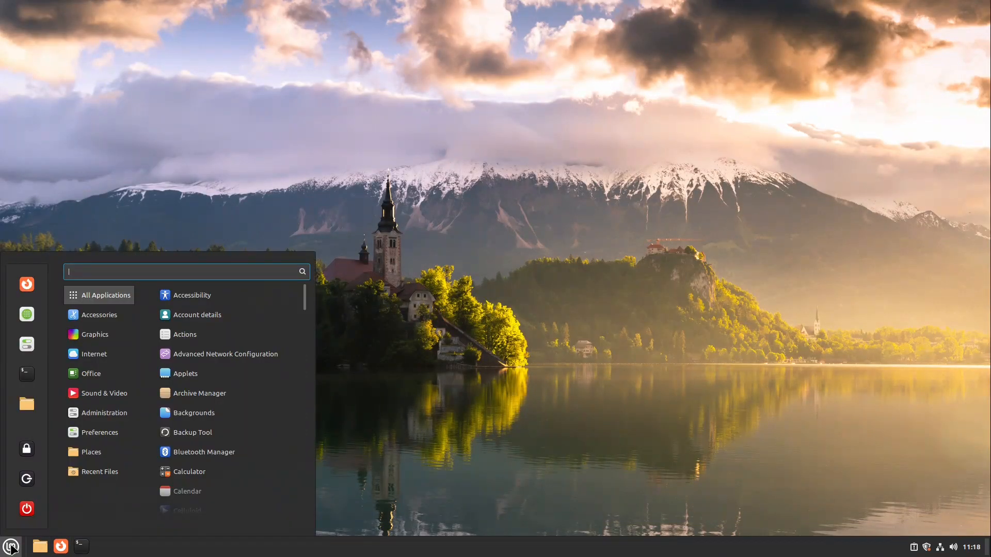
text(obs)
key(Return)
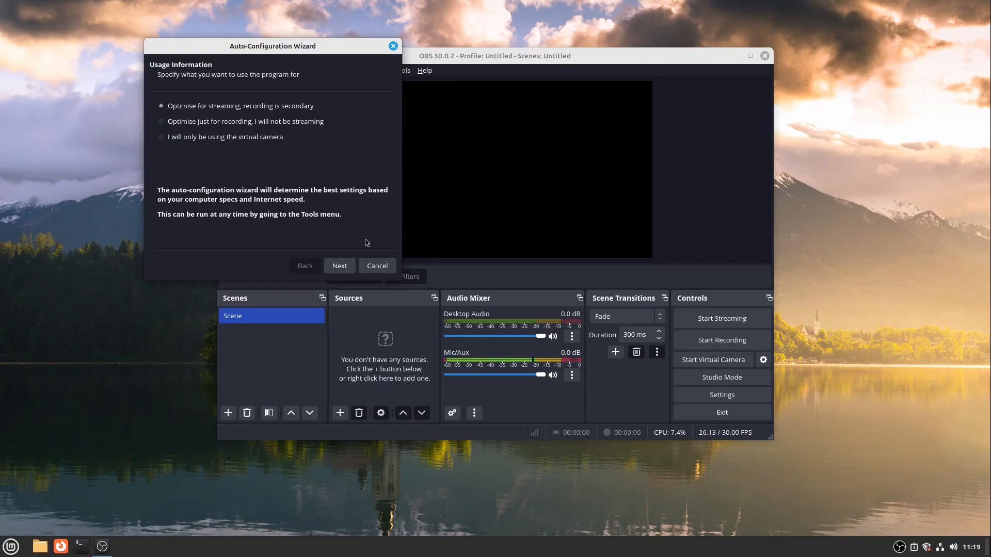
click(380, 265)
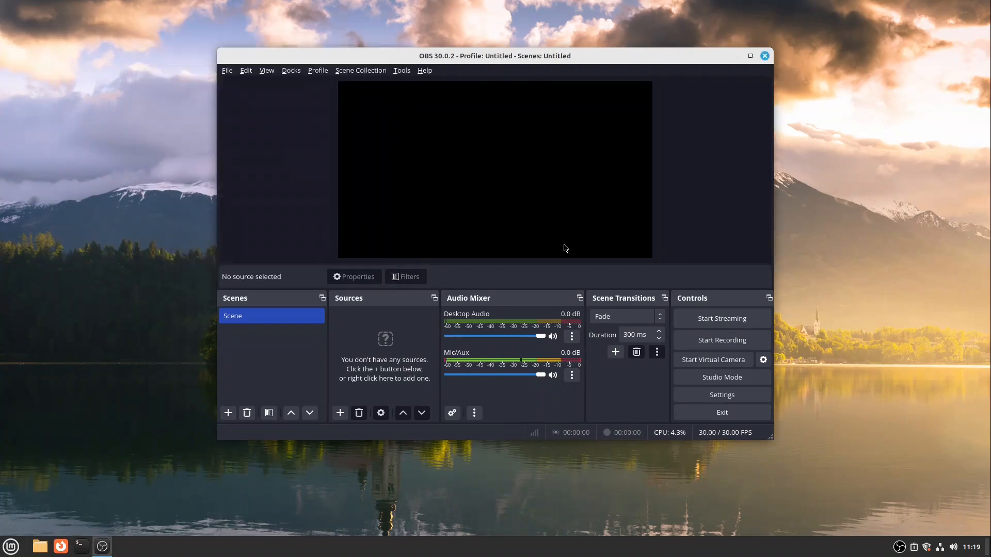
Maximize the OBS Studio window and make the Audio Mixer dock slightly narrower.
click(750, 56)
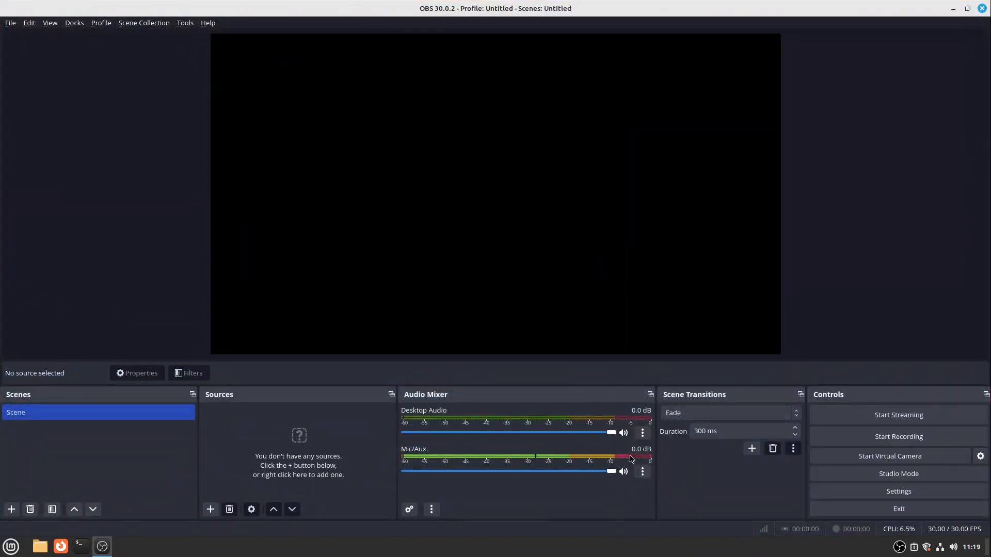
drag(656, 446, 641, 444)
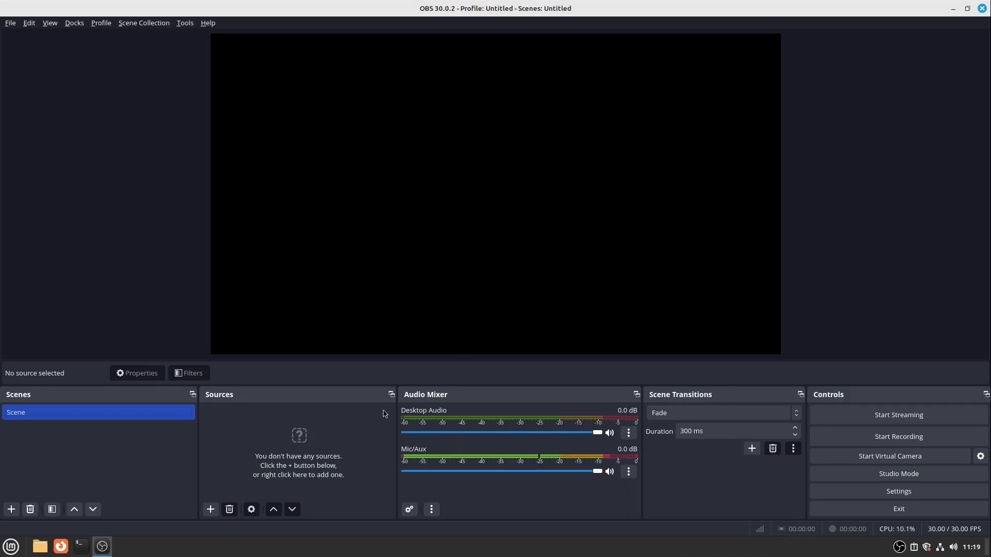
Add a new Screen Capture (XSHM) source for Screen Virtual1 with cursor capture enabled, then deselect it.
click(209, 510)
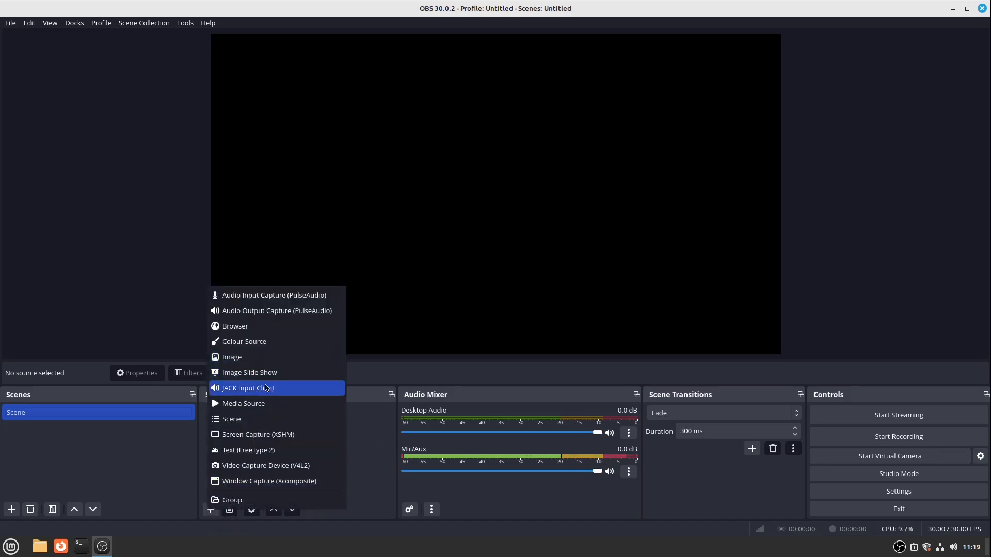
click(270, 437)
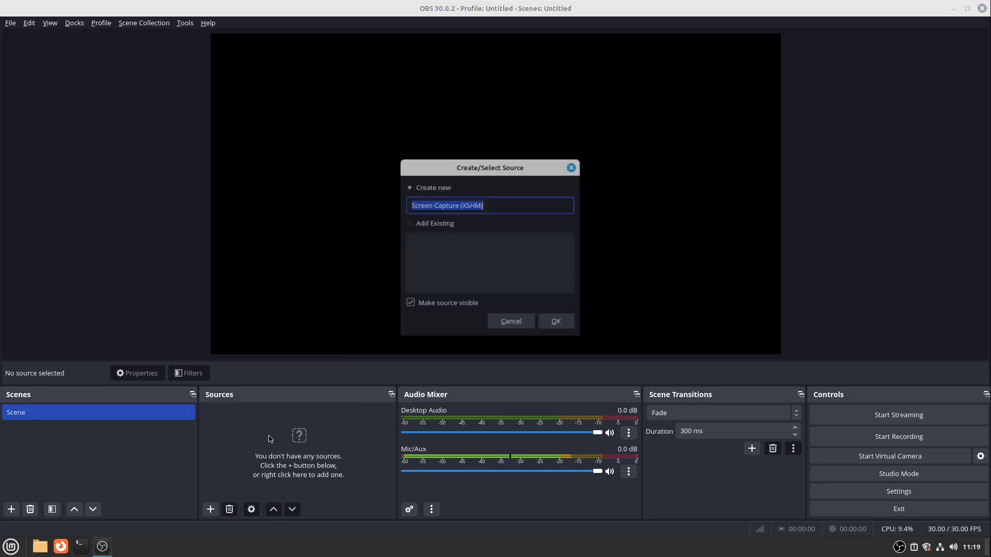
click(557, 323)
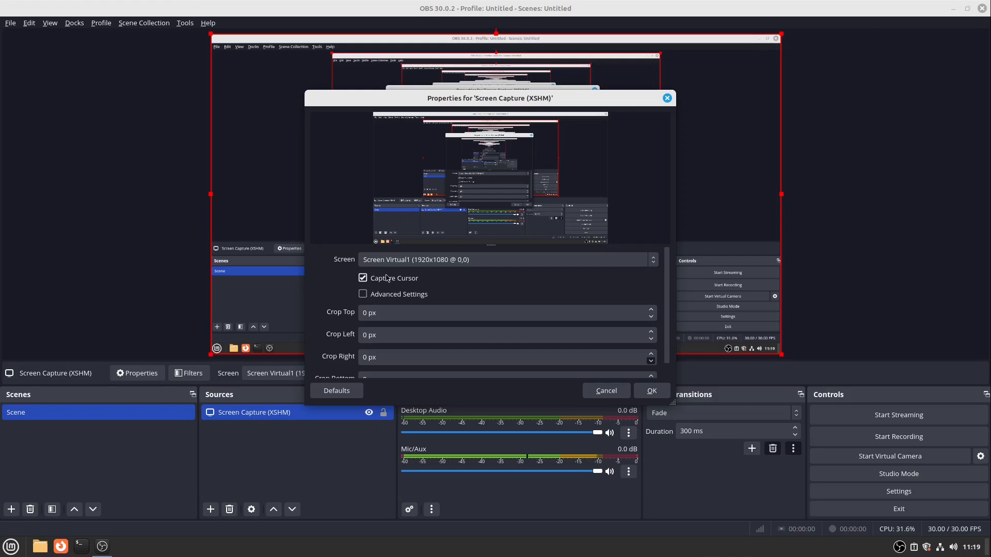
scroll(330, 263, down, 1)
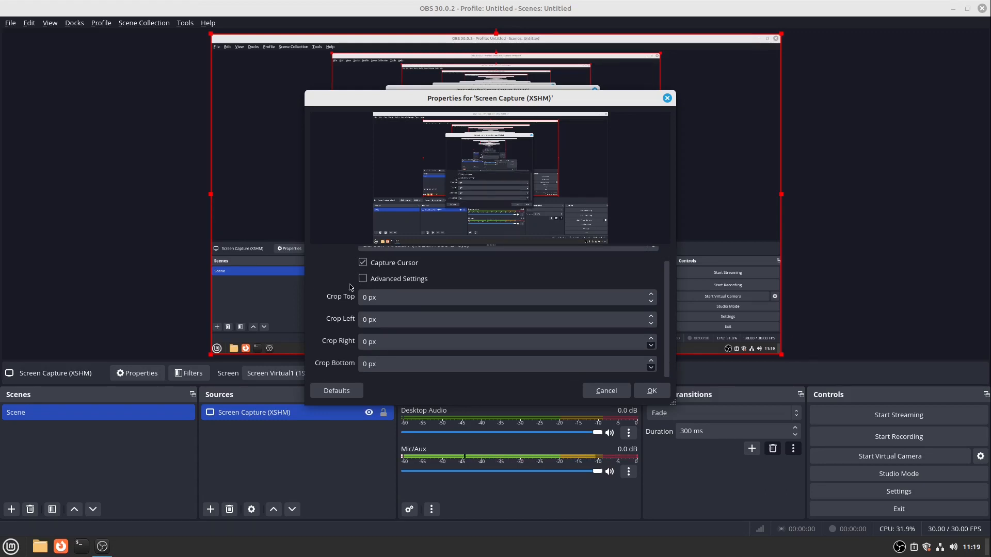
scroll(331, 263, up, 1)
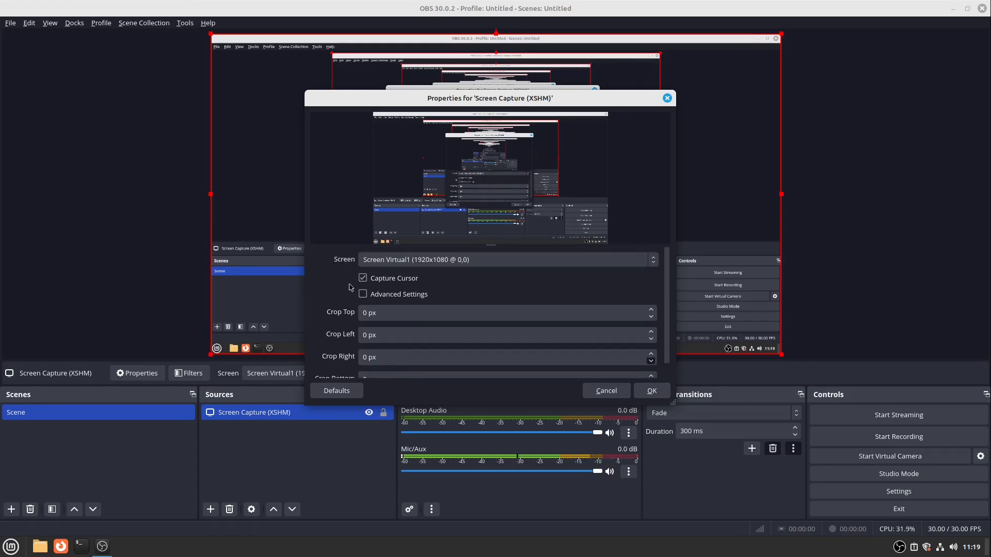
click(651, 390)
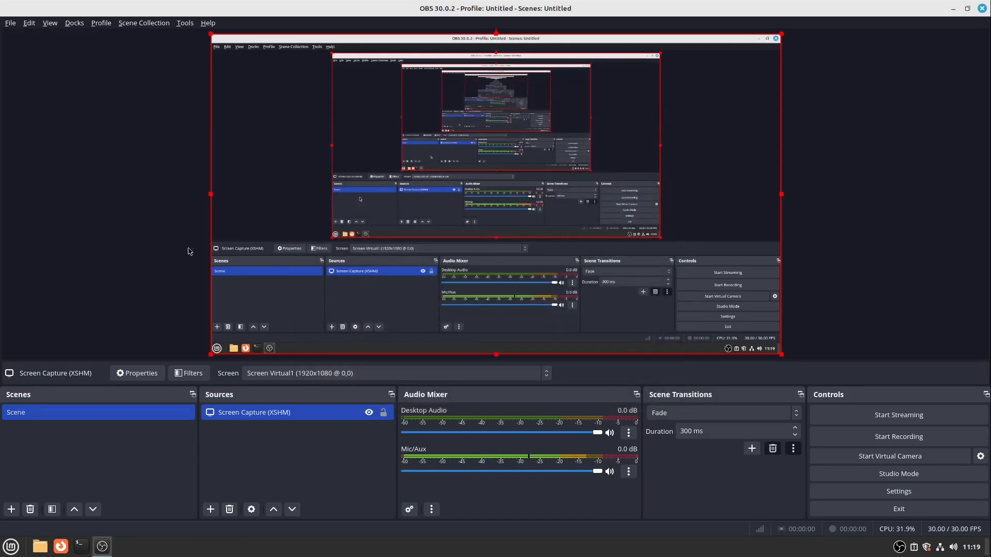
click(155, 243)
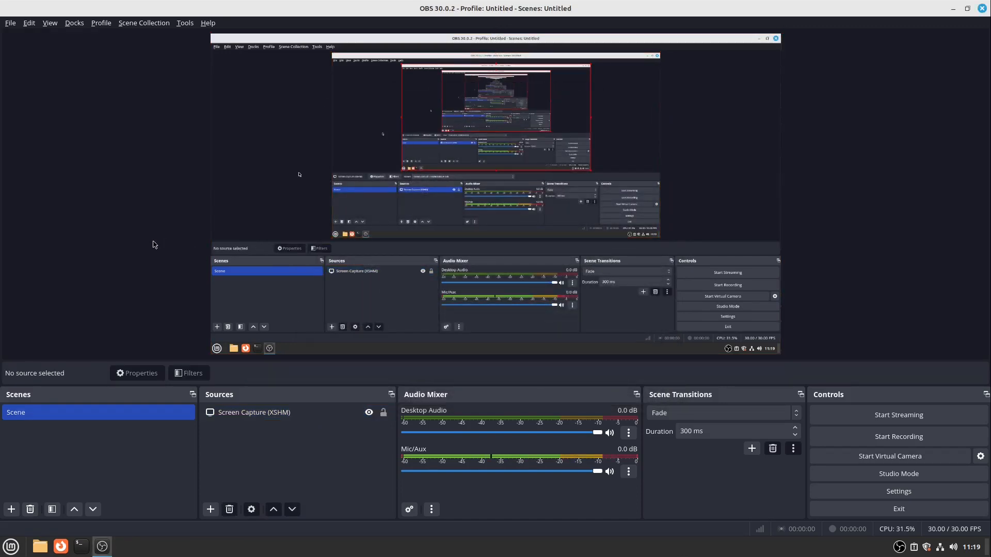
Add a new Video Capture Device (V4L2) source and choose the second Logitech BRIO entry as its device.
click(209, 510)
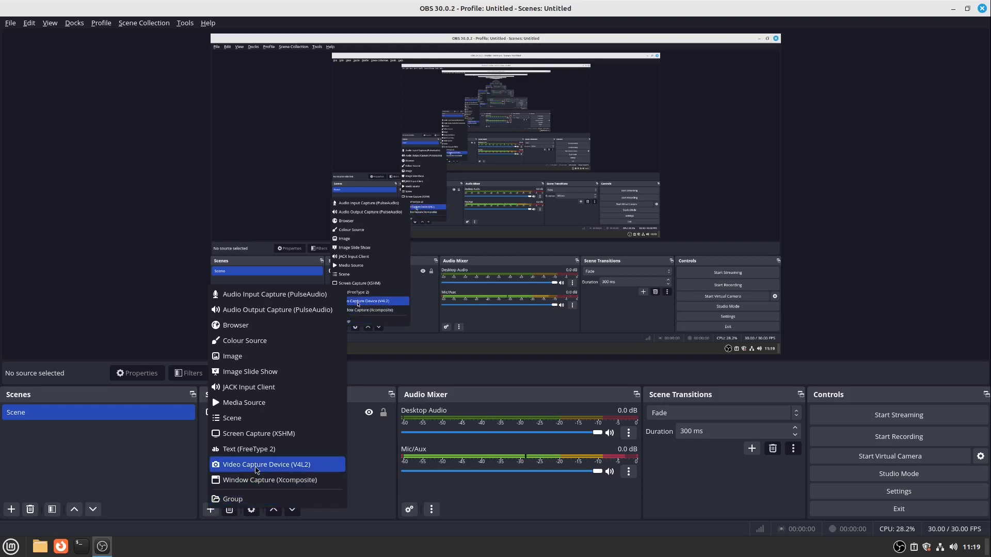
click(255, 465)
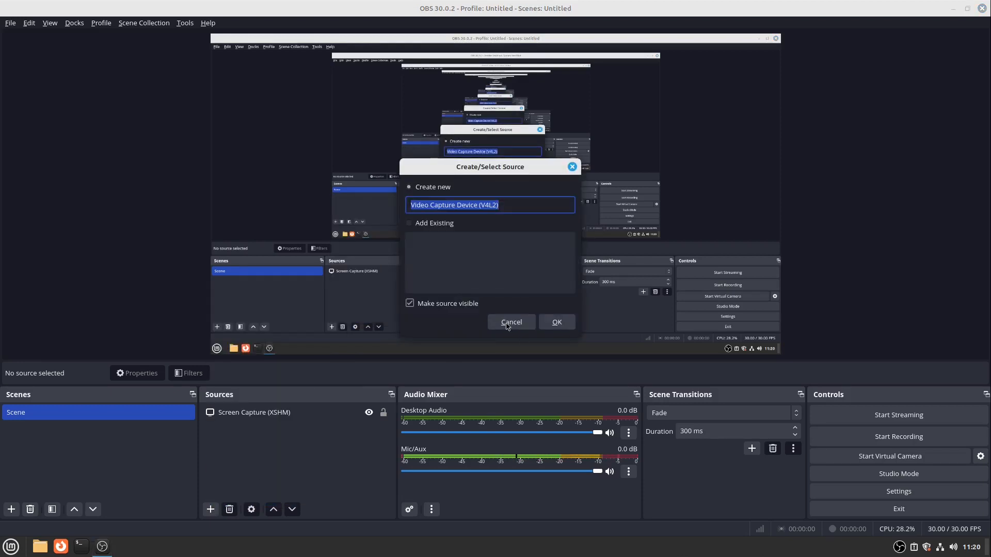
click(557, 322)
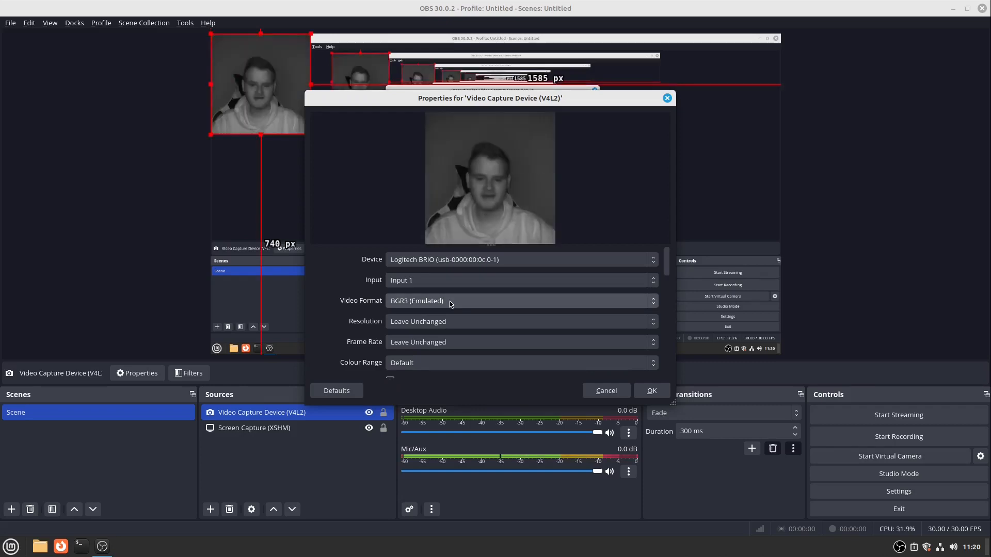
click(458, 260)
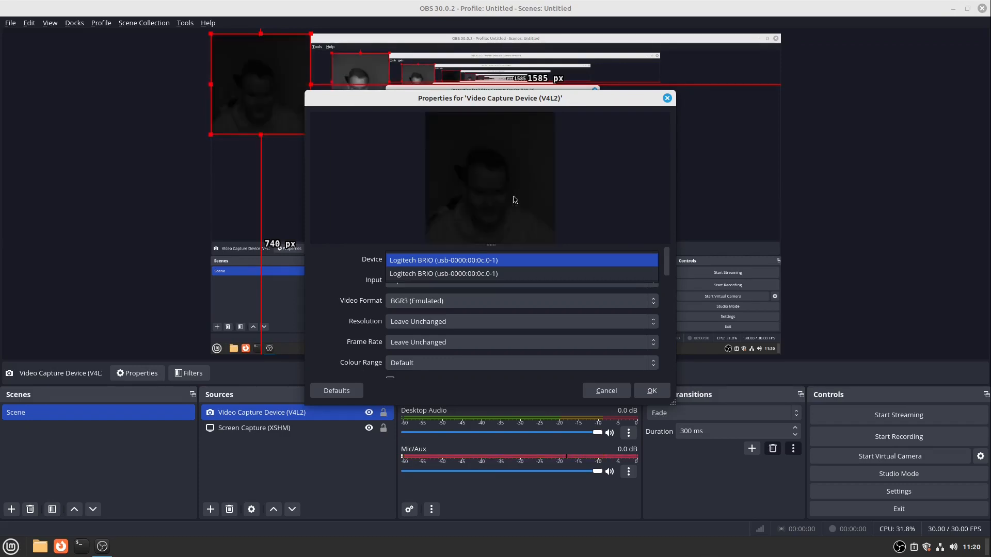
click(448, 274)
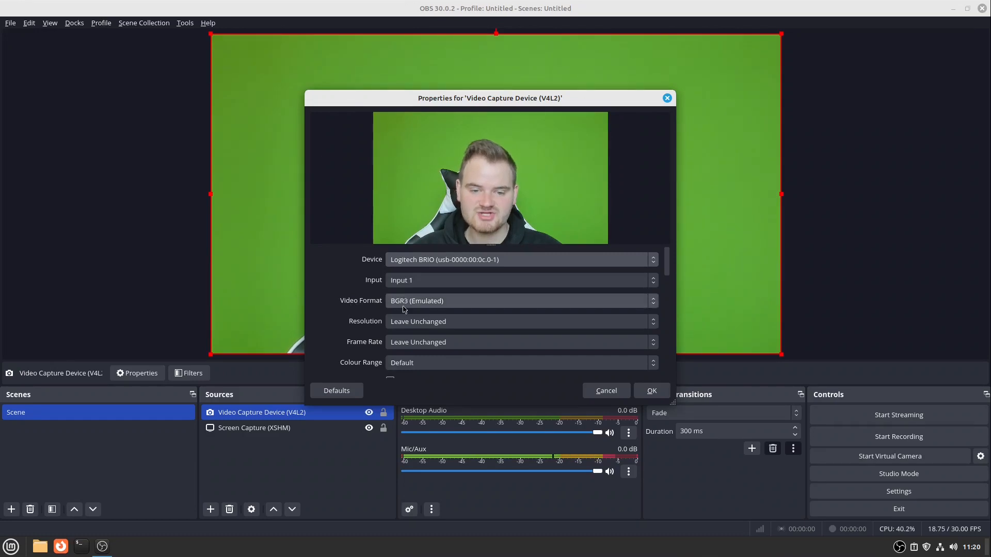
Set the webcam source's resolution to 1920x1080 and frame rate to 24.00, review its camera controls, and accept the properties.
click(403, 323)
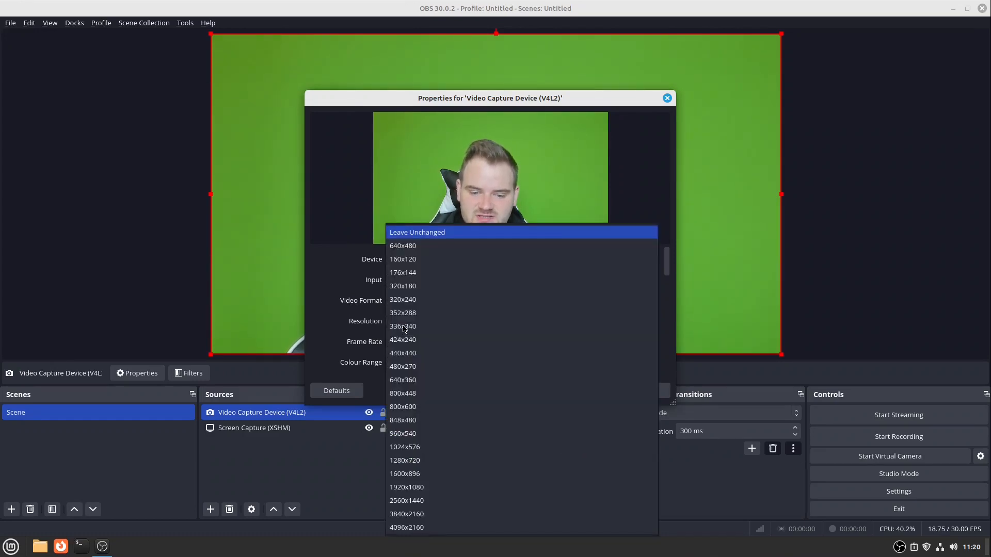
click(414, 488)
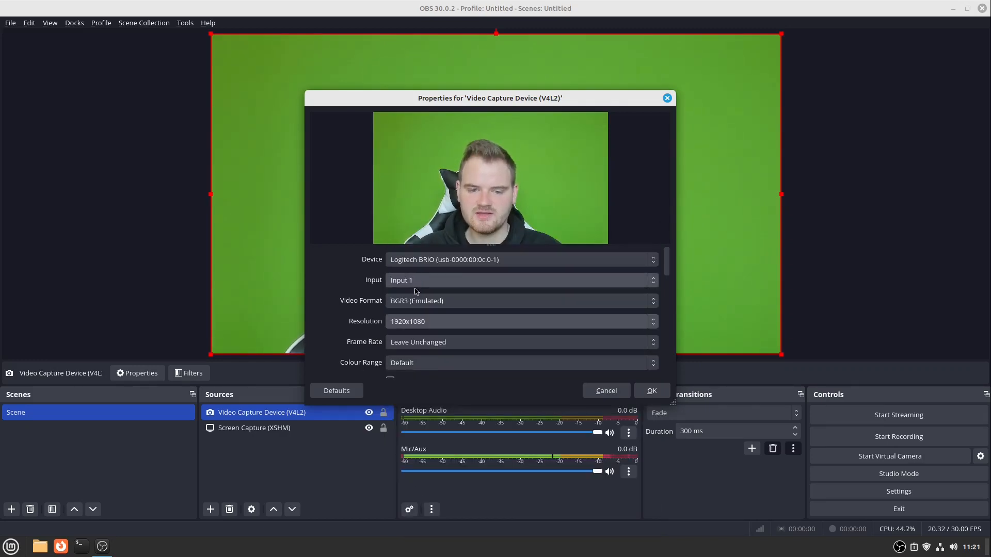
click(418, 343)
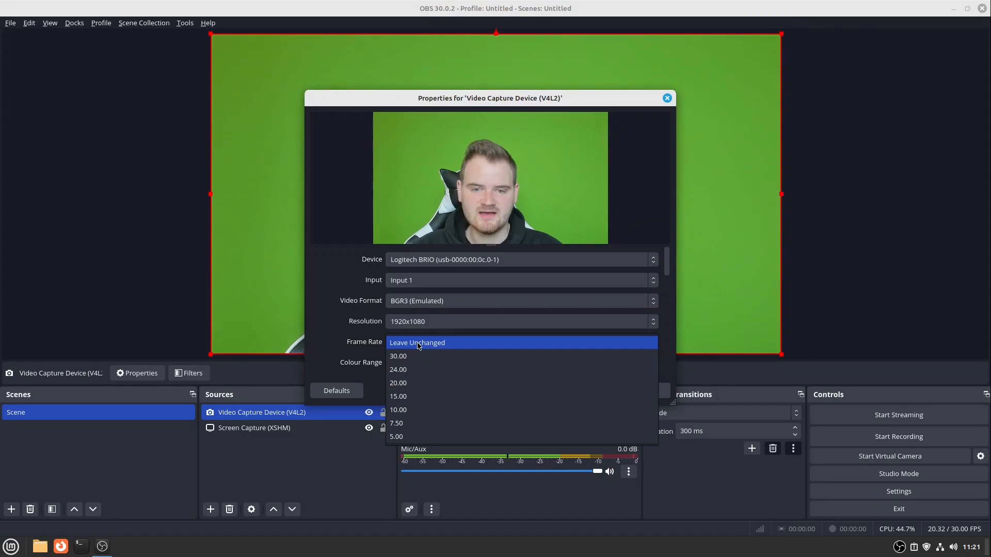
click(393, 369)
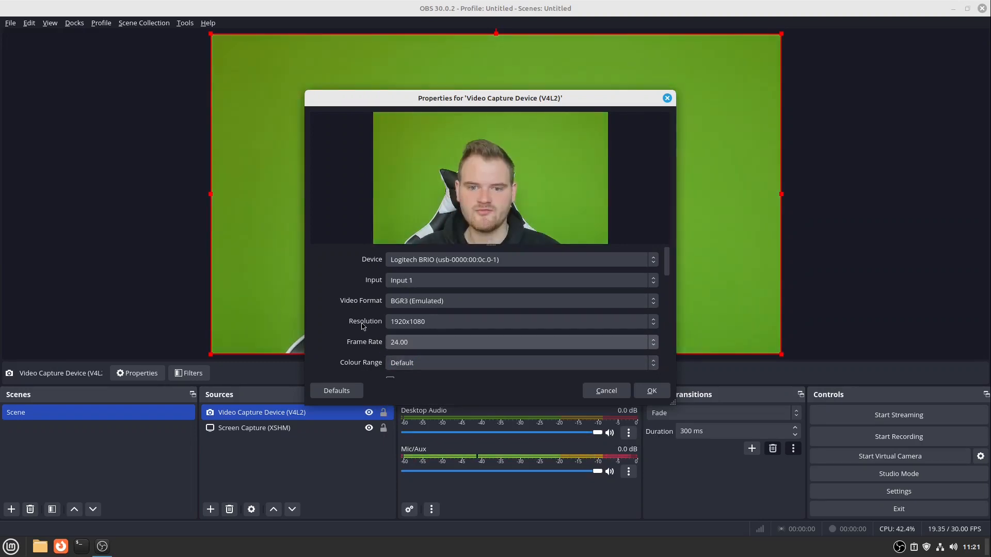
scroll(375, 345, down, 3)
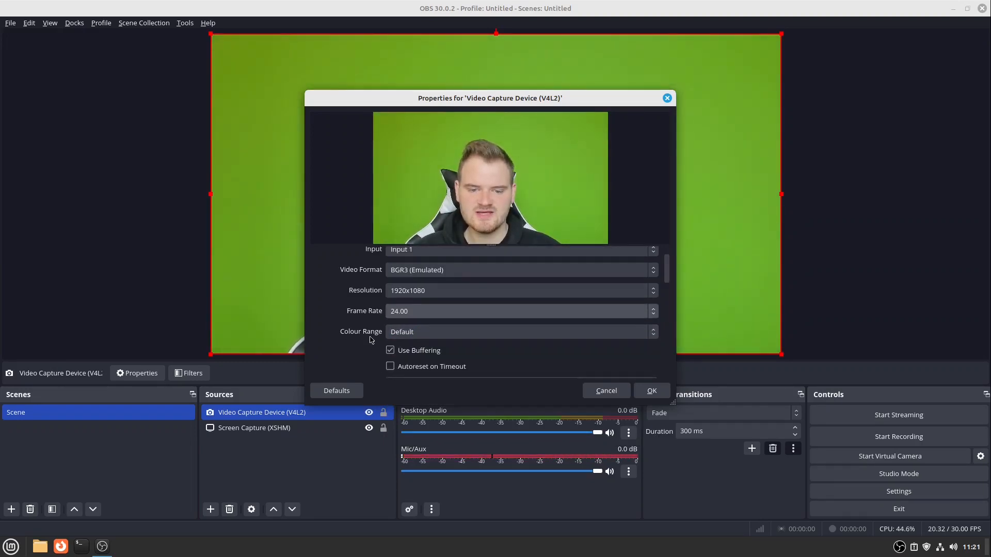
scroll(369, 340, down, 2)
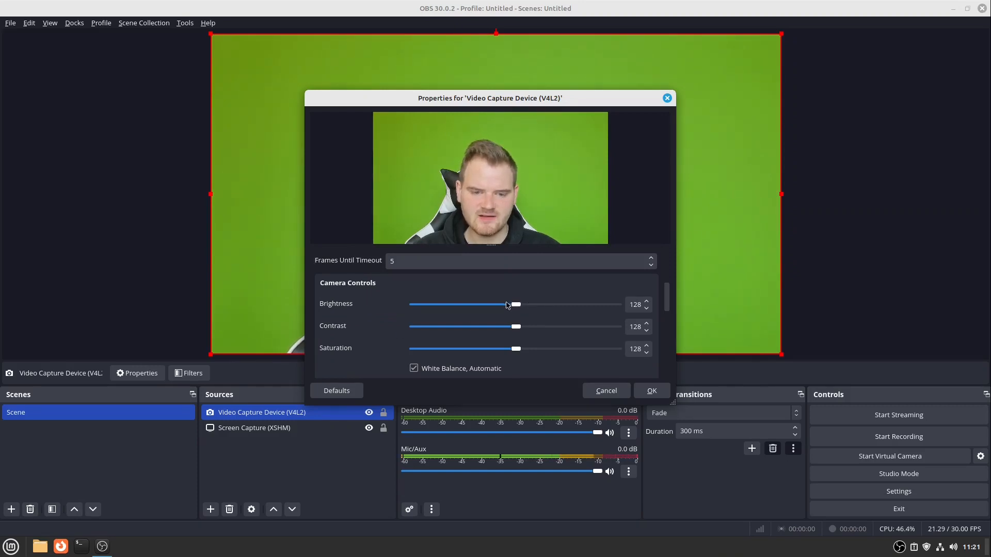
scroll(384, 353, down, 6)
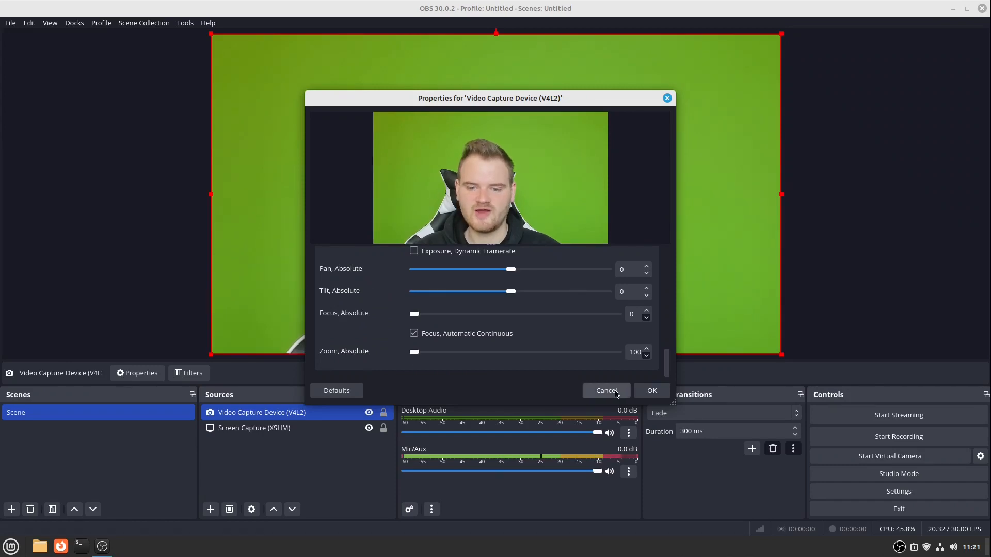
click(651, 390)
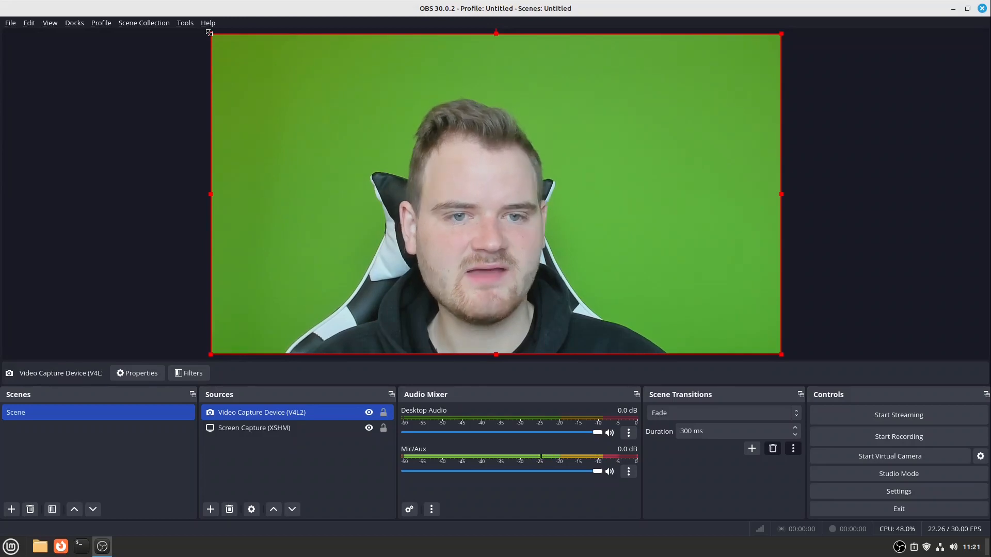
Shrink the webcam picture into the canvas's lower-right corner, about 1466 px from the left edge and 763 px from the top.
drag(209, 33, 771, 335)
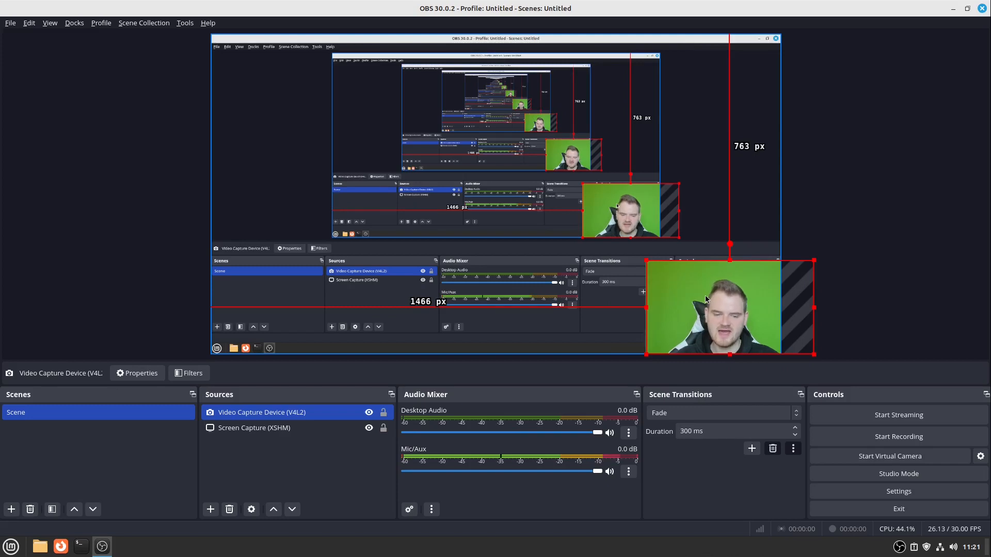
ctrl+click(238, 430)
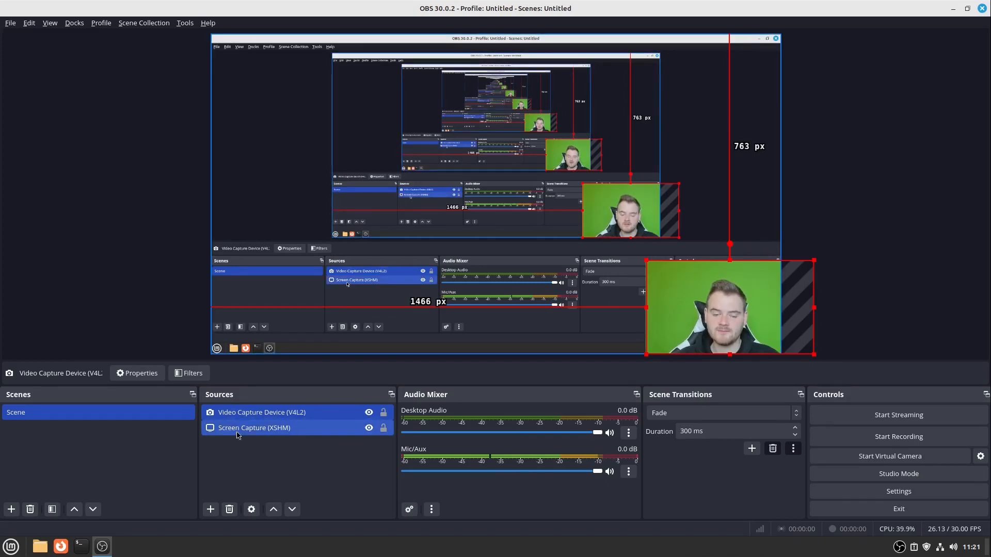
click(238, 434)
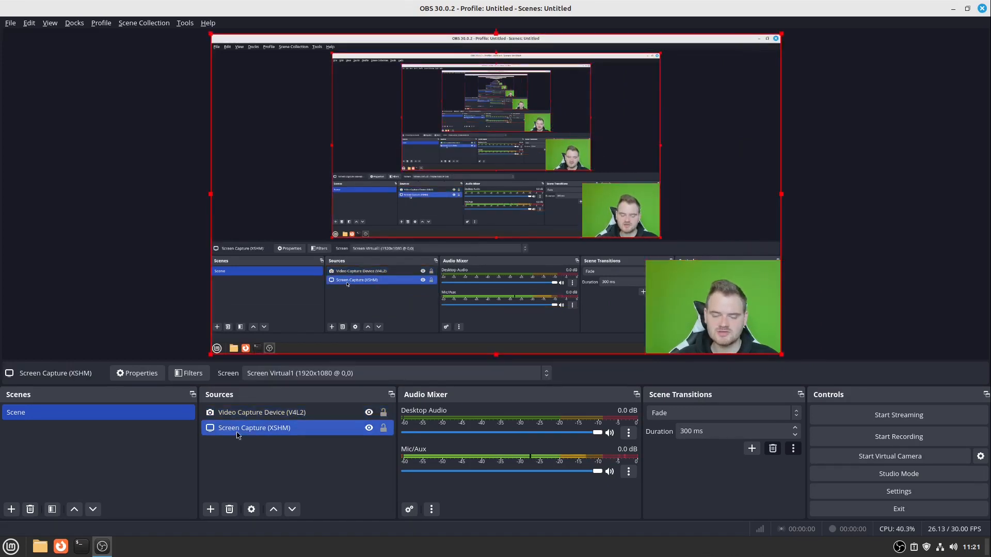
Add a Chroma Key effect filter under its default name to the webcam source, and hide that source in the scene.
click(261, 414)
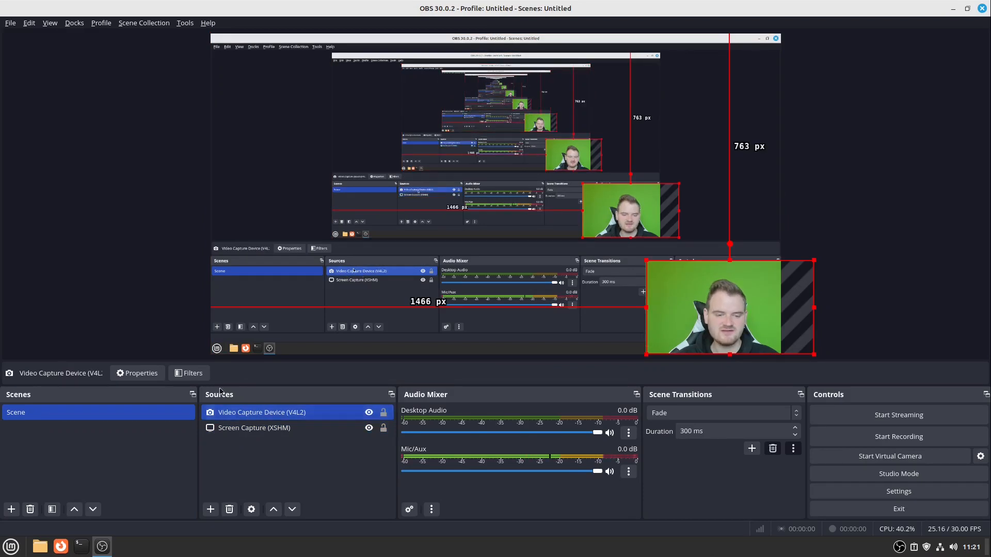
click(205, 377)
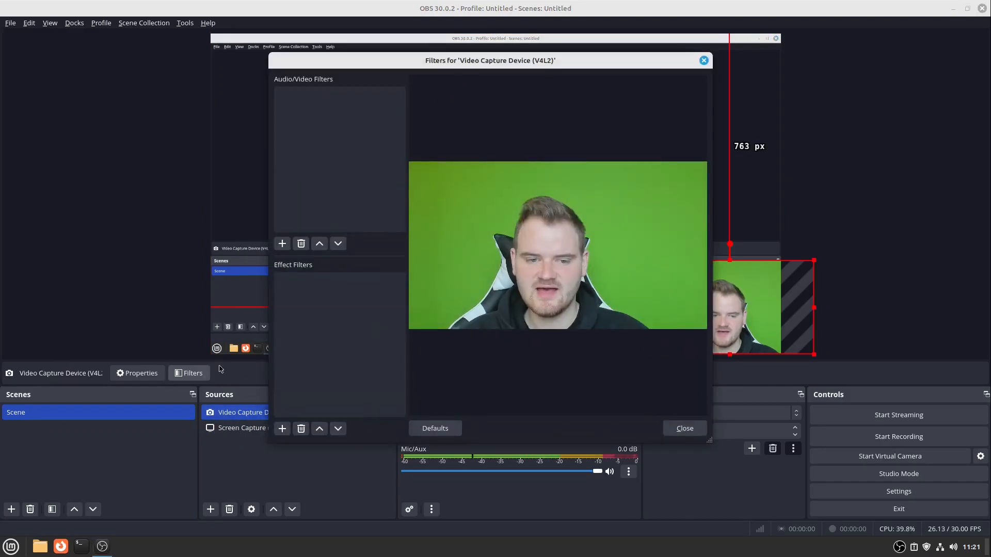
click(282, 428)
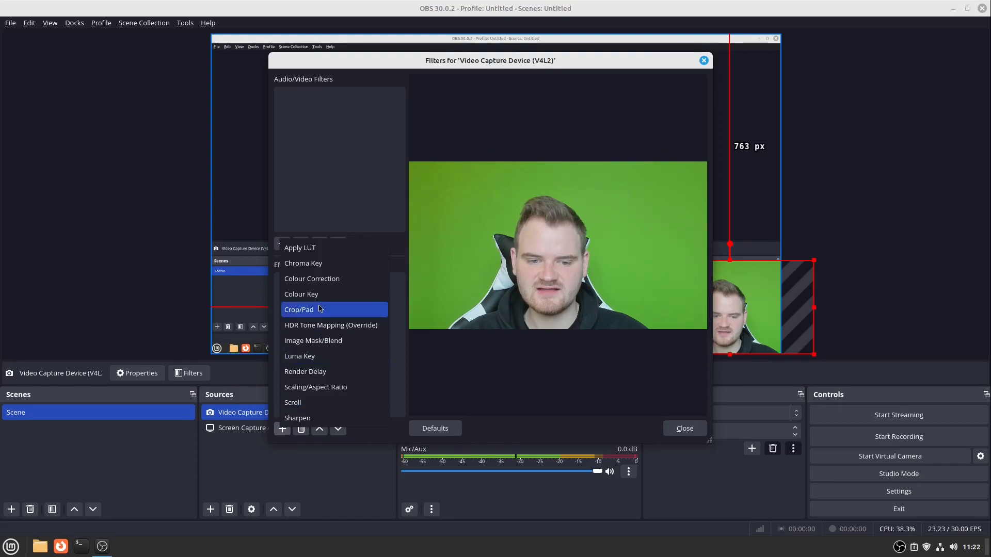
click(317, 264)
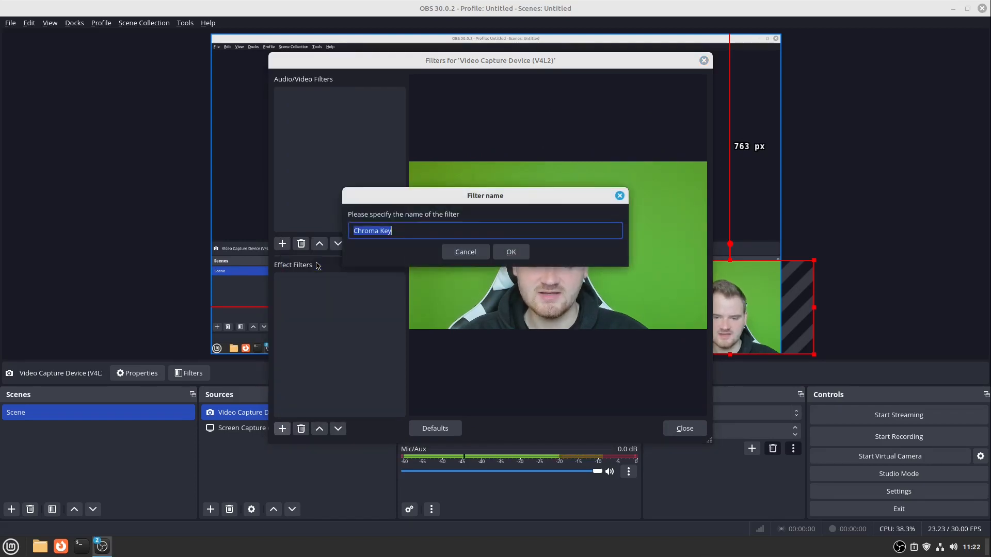
click(511, 250)
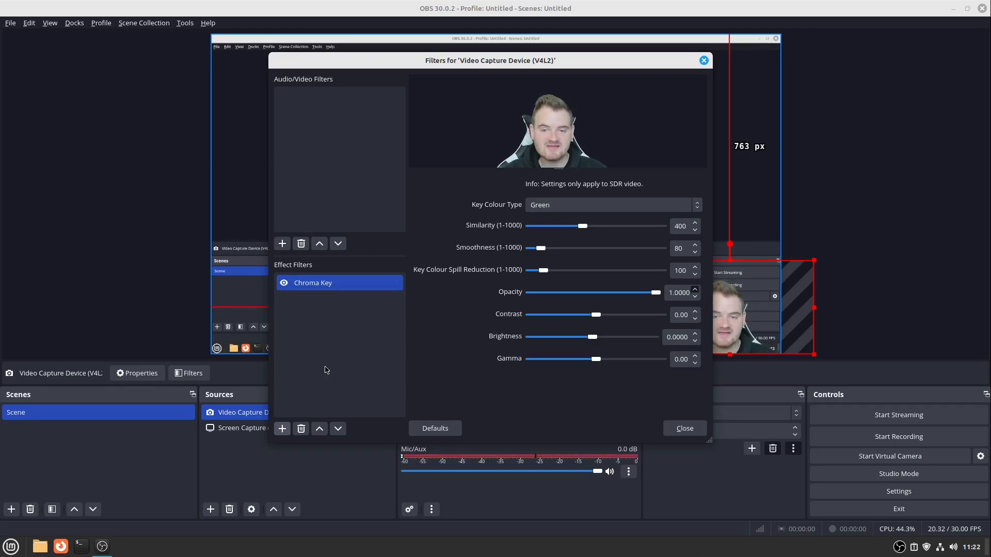
click(678, 427)
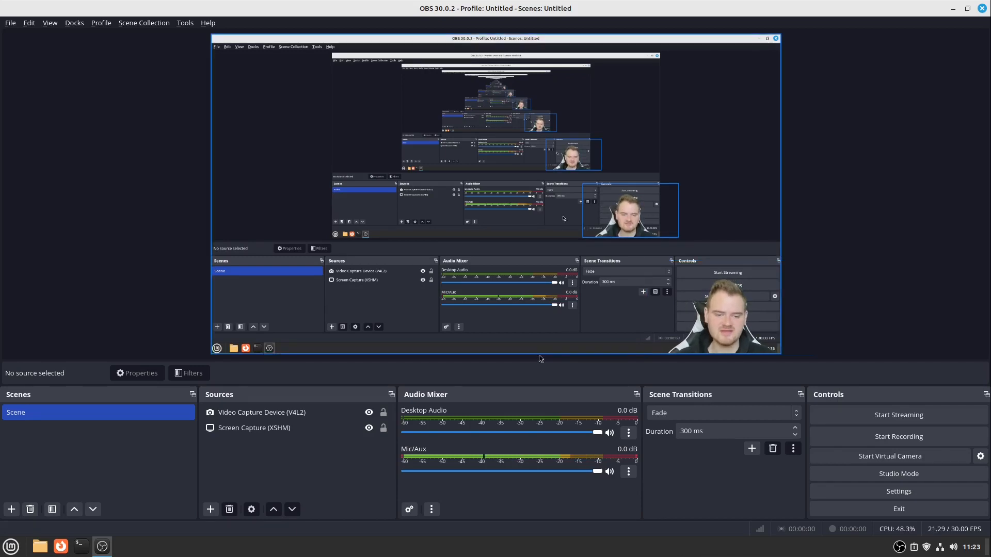
click(309, 413)
click(366, 412)
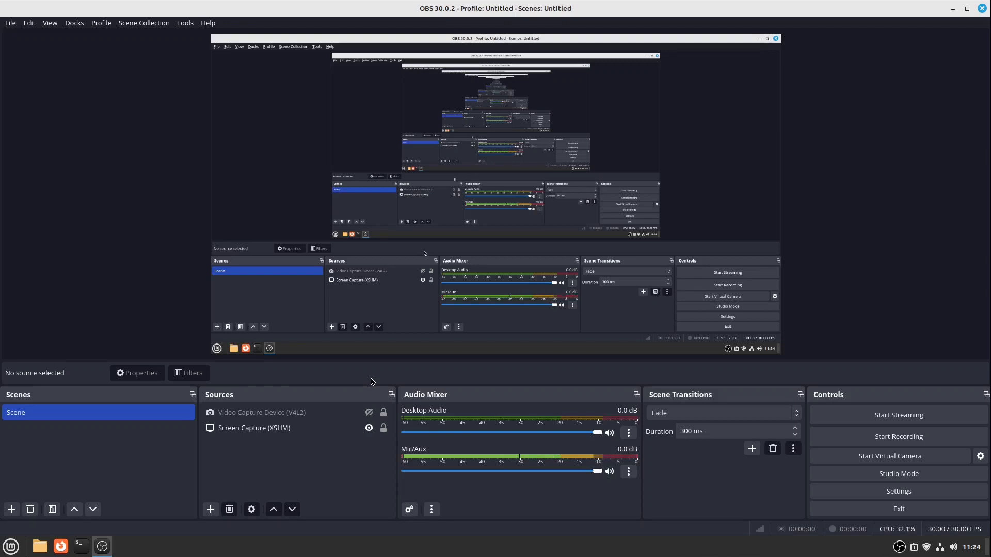
Switch the output mode in the OBS settings to Advanced.
click(884, 491)
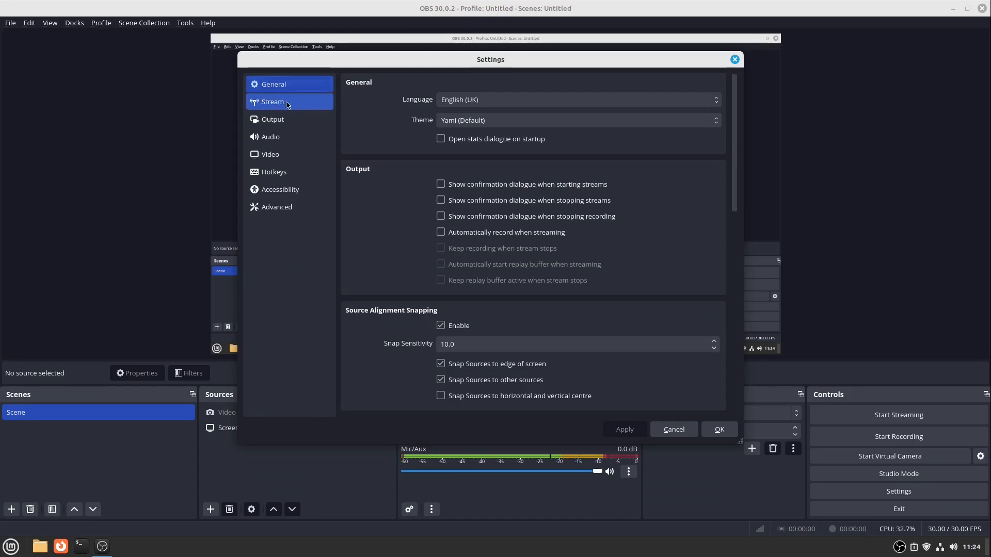
click(292, 123)
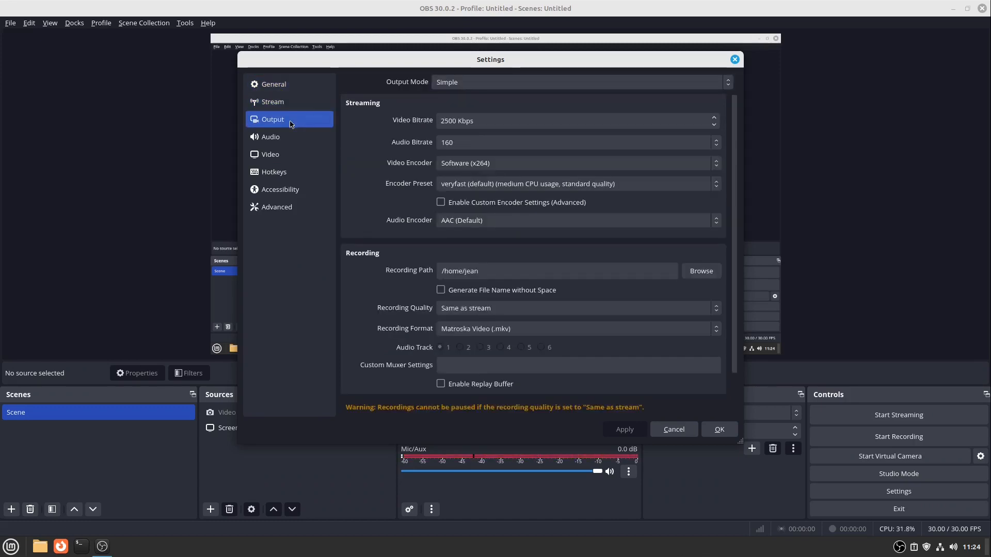
click(464, 83)
click(454, 97)
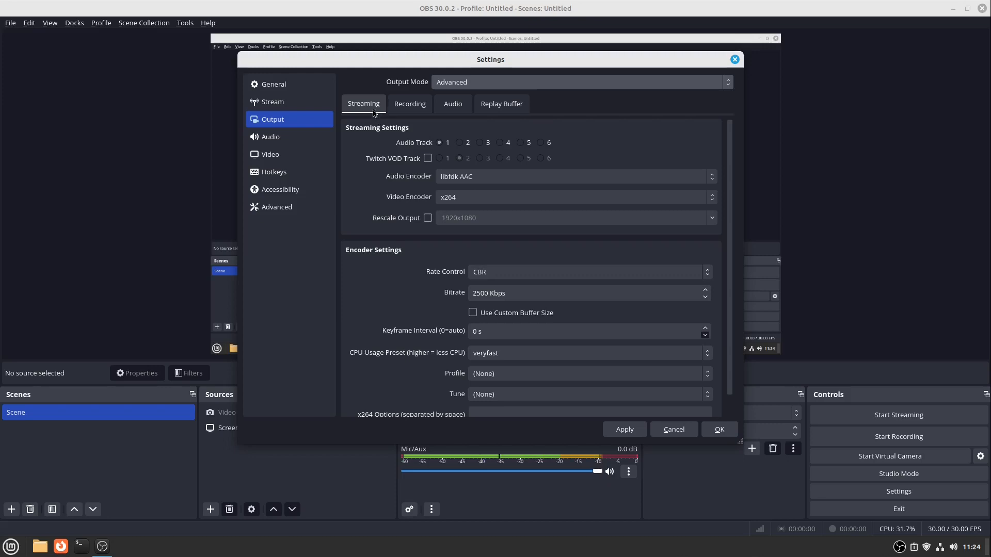
Set the recording path to the home directory's Videos folder and enable generating file names without spaces.
click(411, 107)
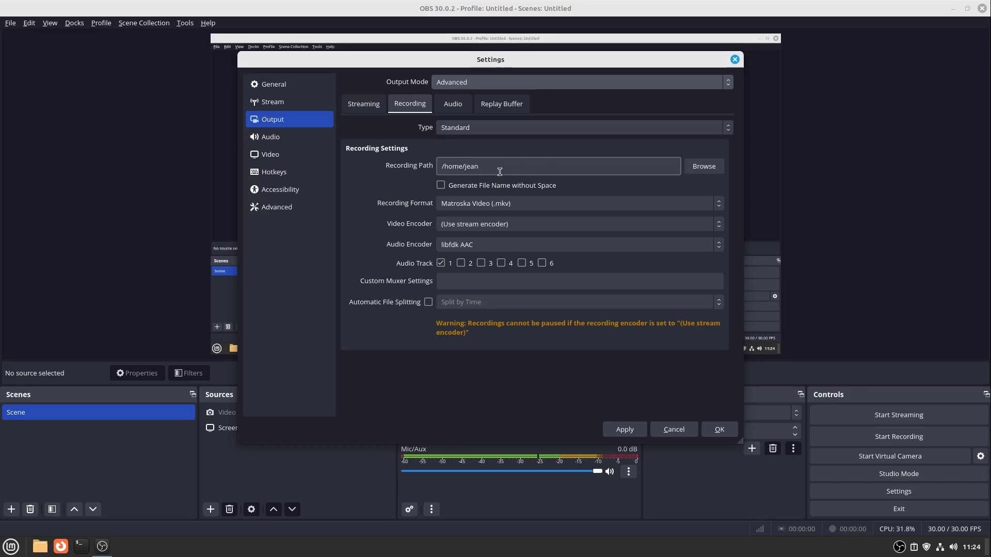
click(706, 166)
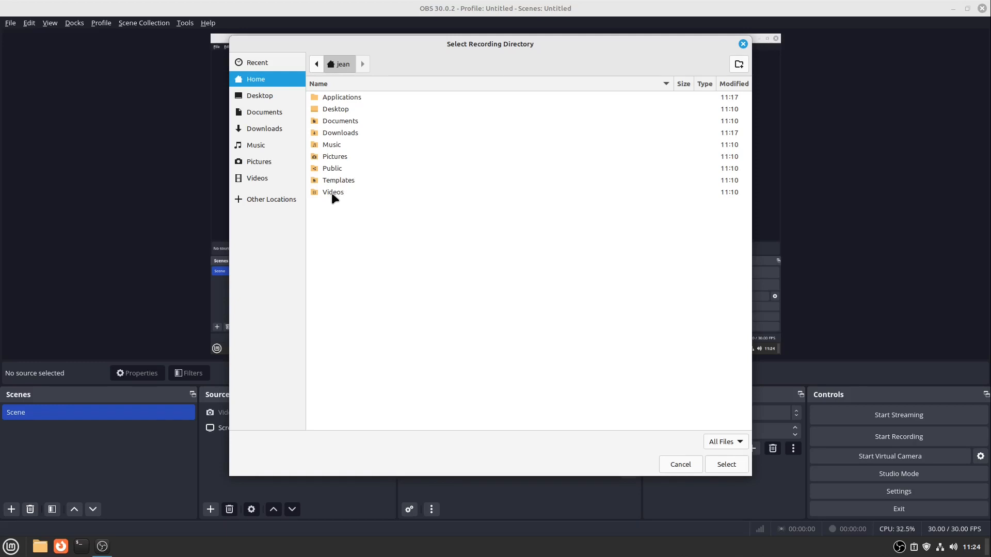
double_click(332, 193)
click(726, 464)
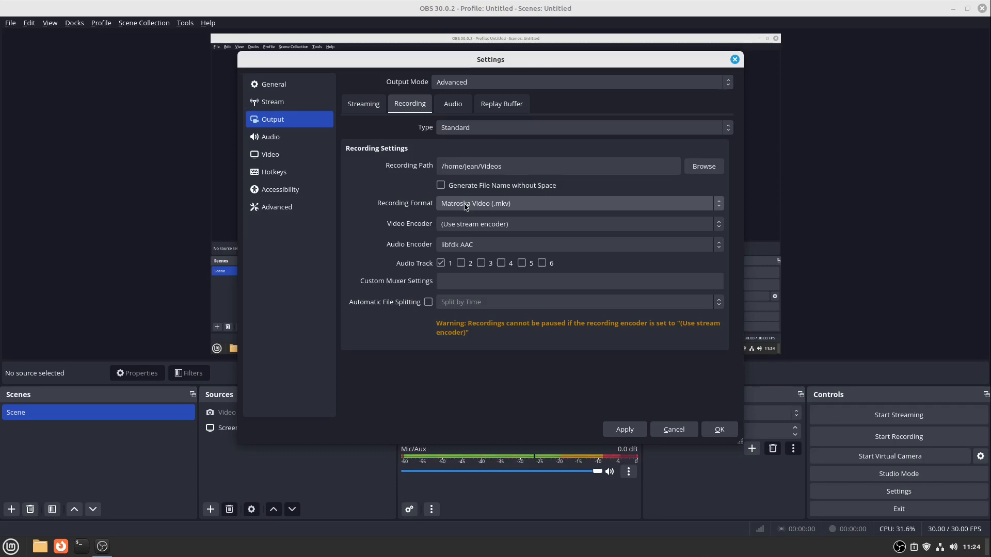
click(443, 185)
Set the recording video encoder to x264 and enable audio track 2 in addition to track 1.
click(450, 229)
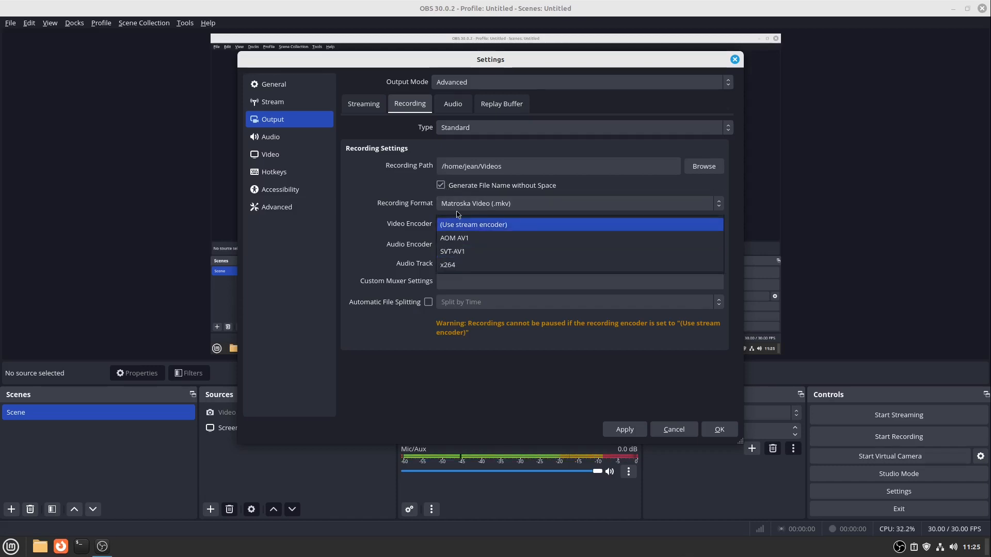
click(466, 267)
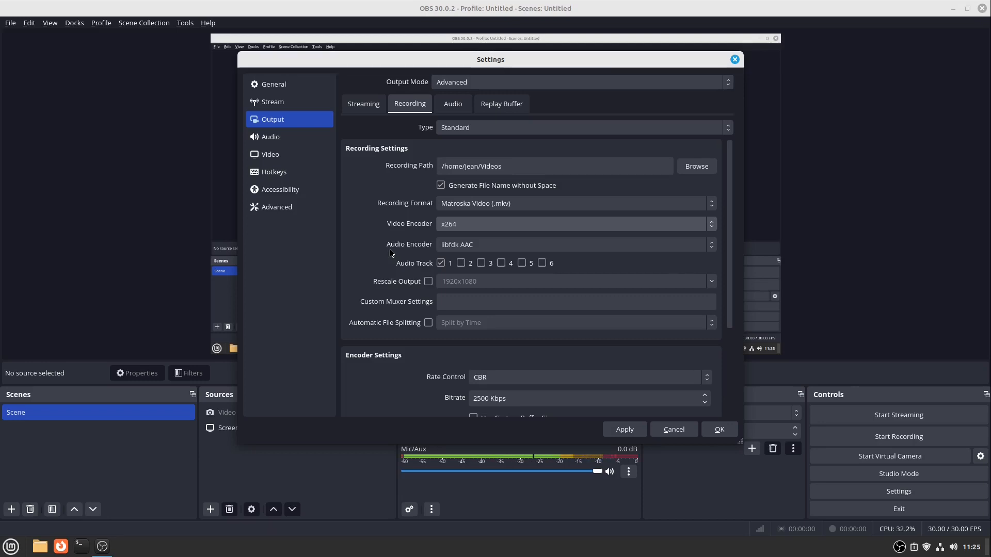
click(490, 225)
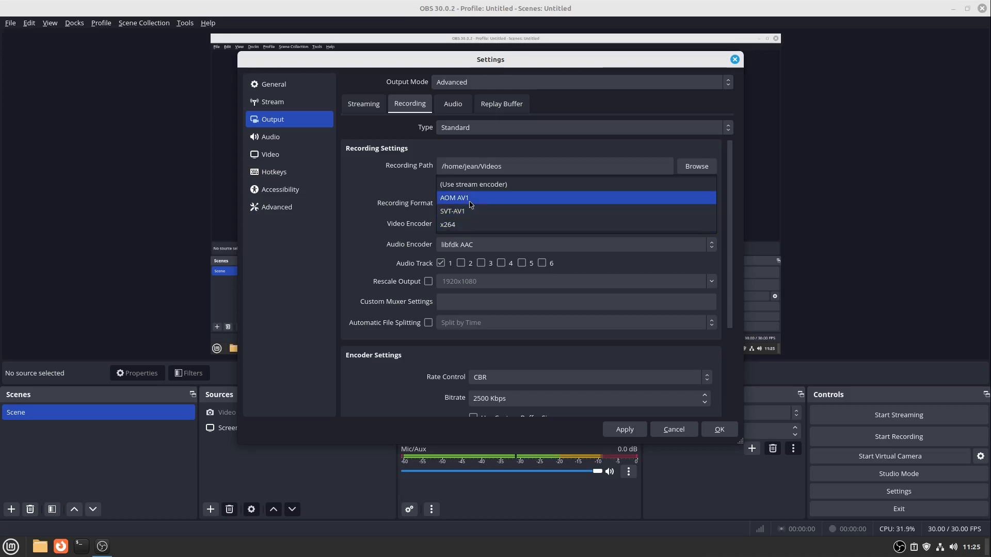
click(419, 225)
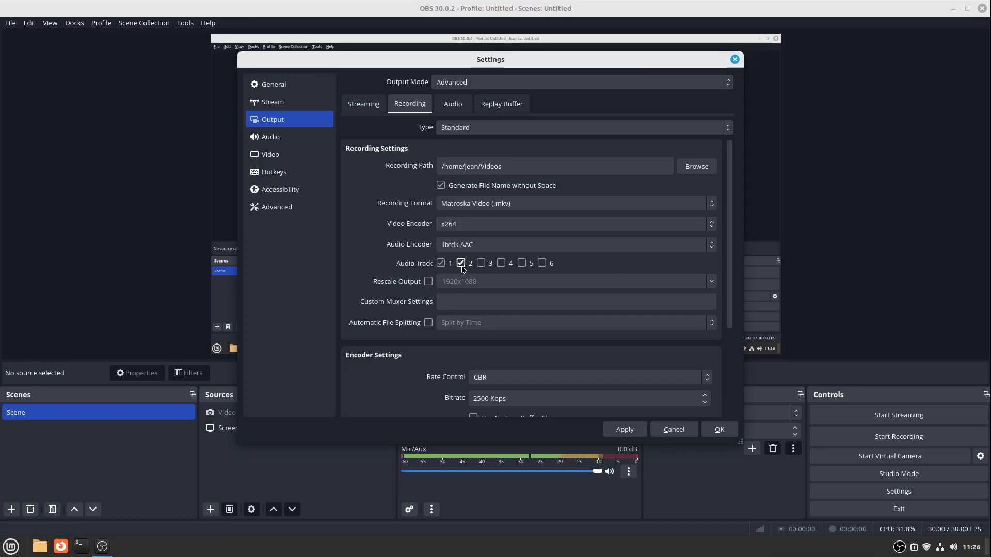
click(461, 265)
drag(437, 53, 712, 44)
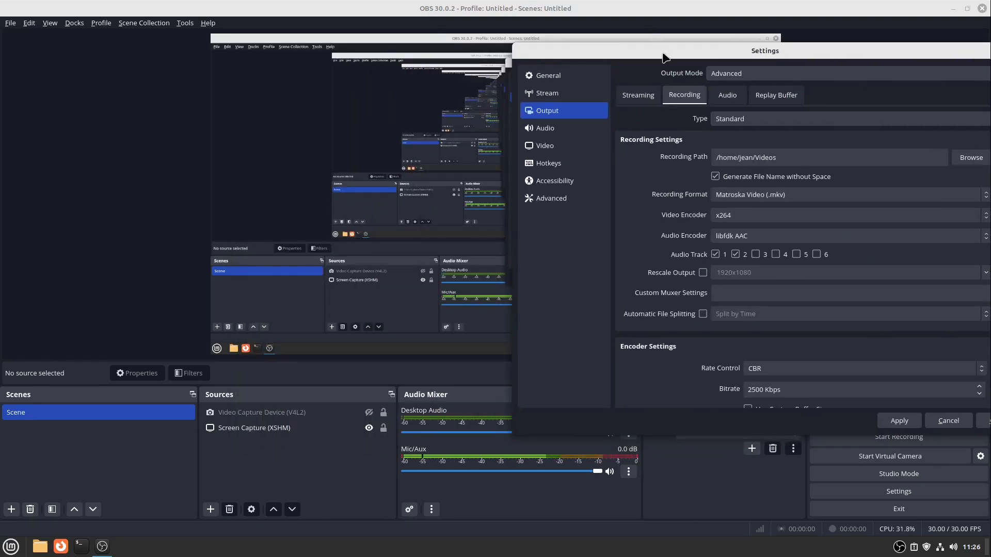
drag(663, 54, 435, 45)
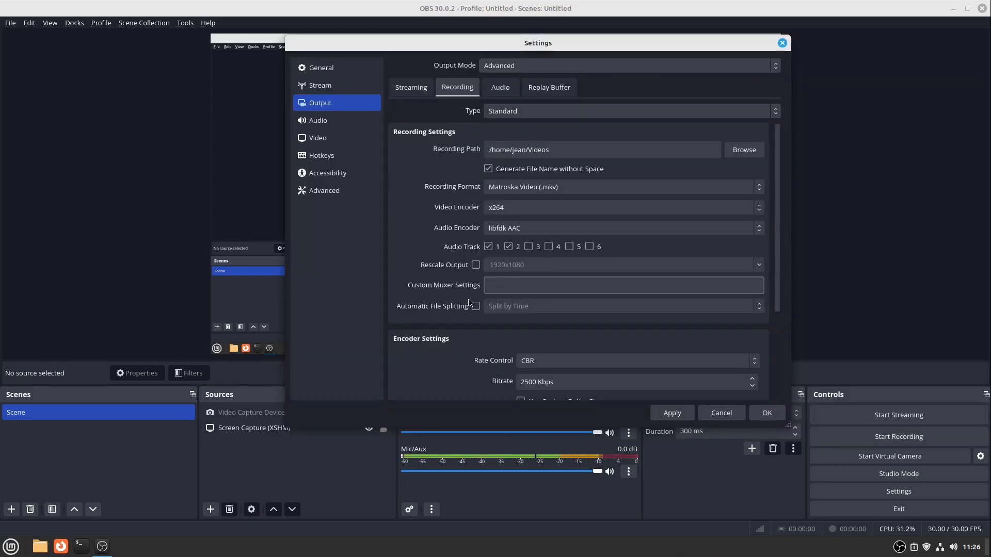
Set the recording encoder's bitrate to 6000 Kbps and its keyframe interval to 4 s.
scroll(437, 325, down, 3)
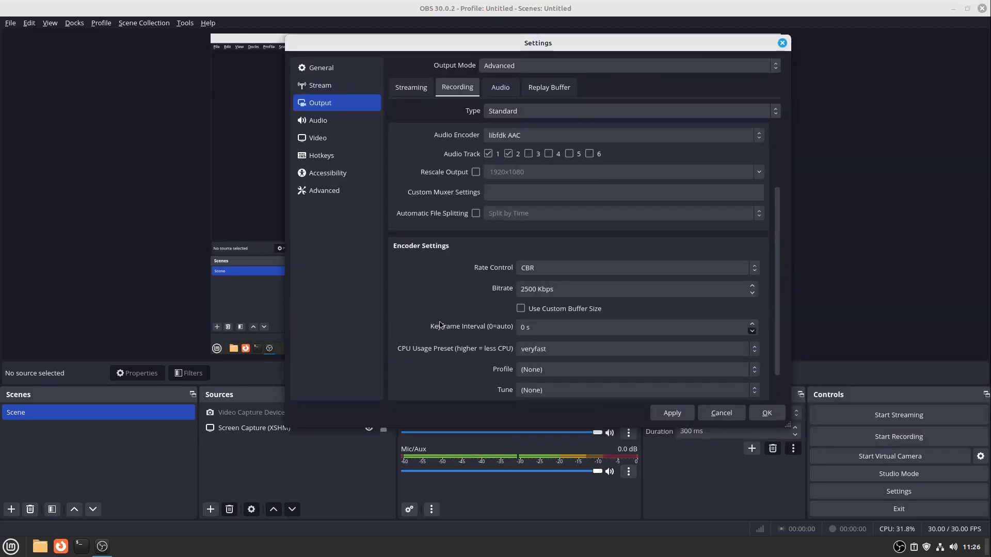
drag(556, 290, 510, 291)
click(531, 289)
click(525, 289)
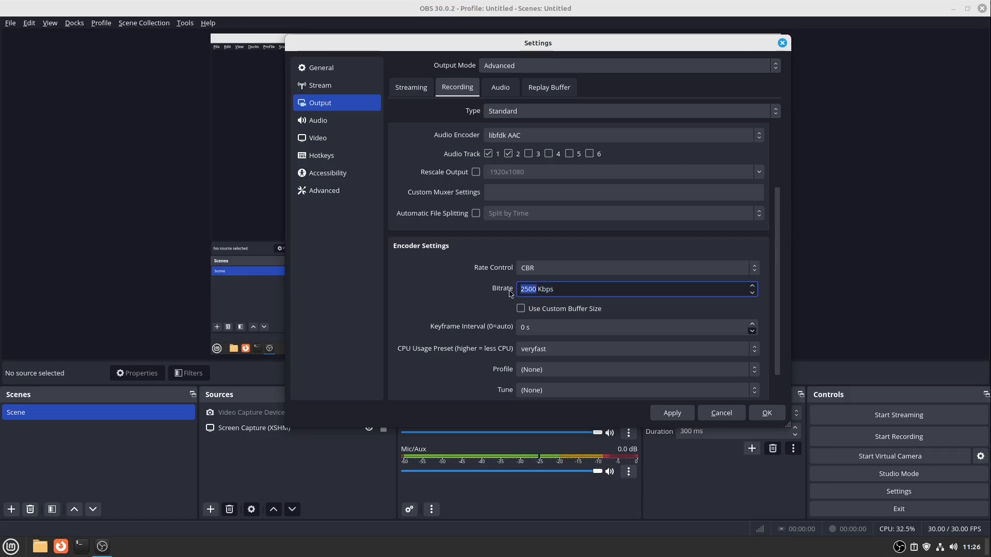
text(6000)
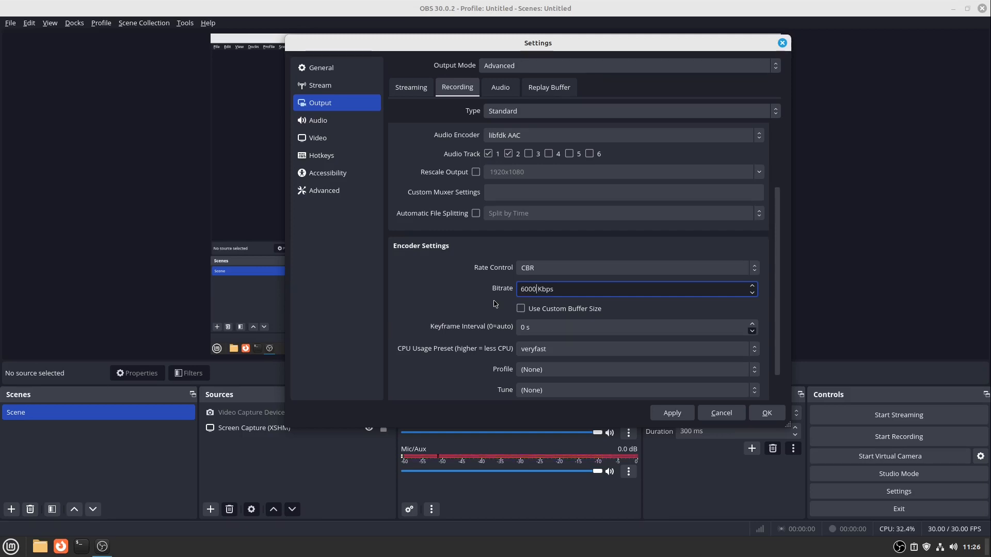
click(526, 325)
key(BackSpace)
text(4)
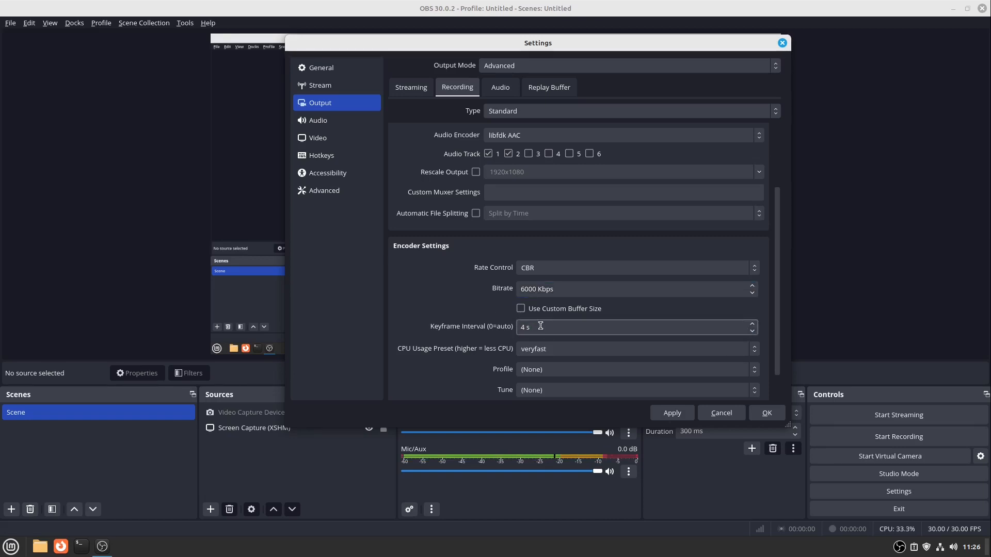
Review the CPU usage presets of the recording encoder and choose veryfast.
scroll(454, 325, down, 2)
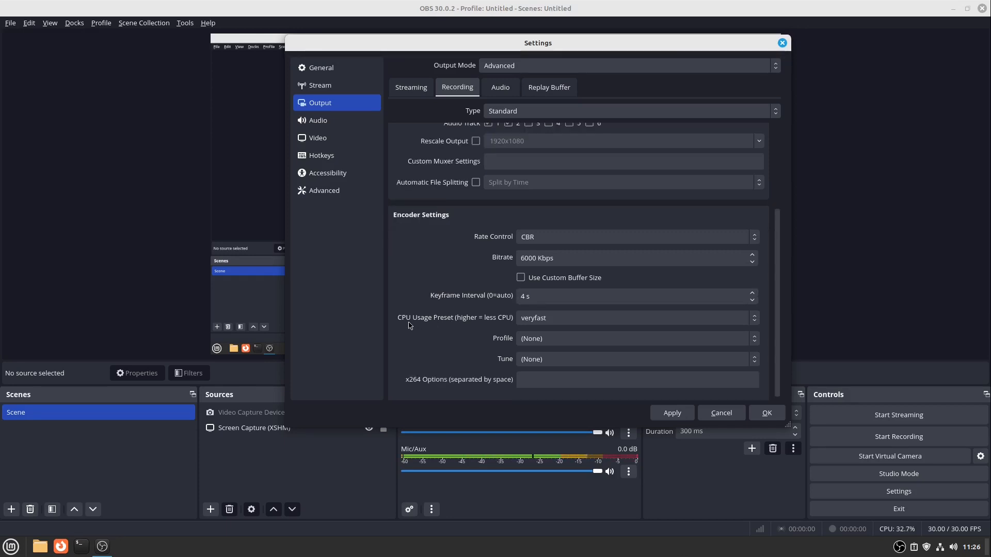
click(536, 323)
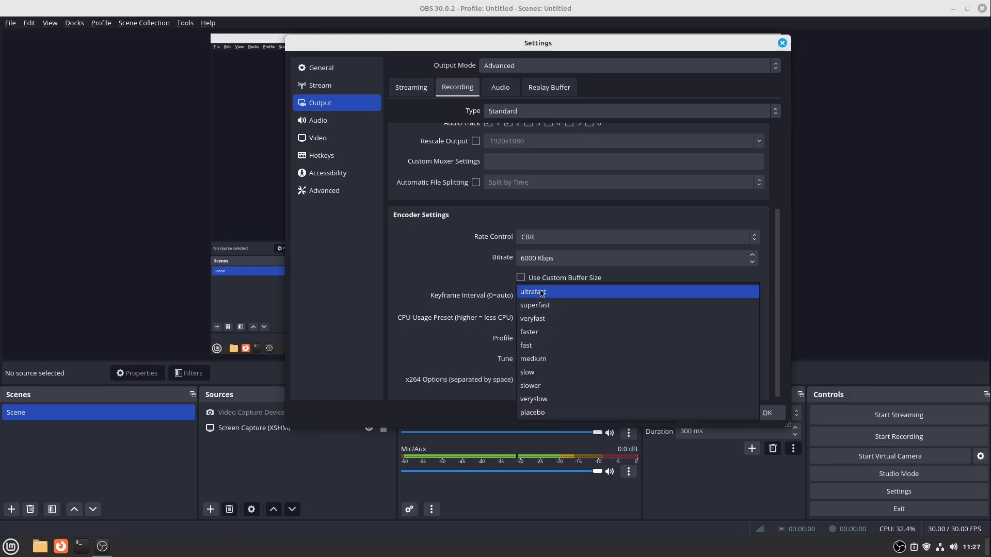
click(537, 319)
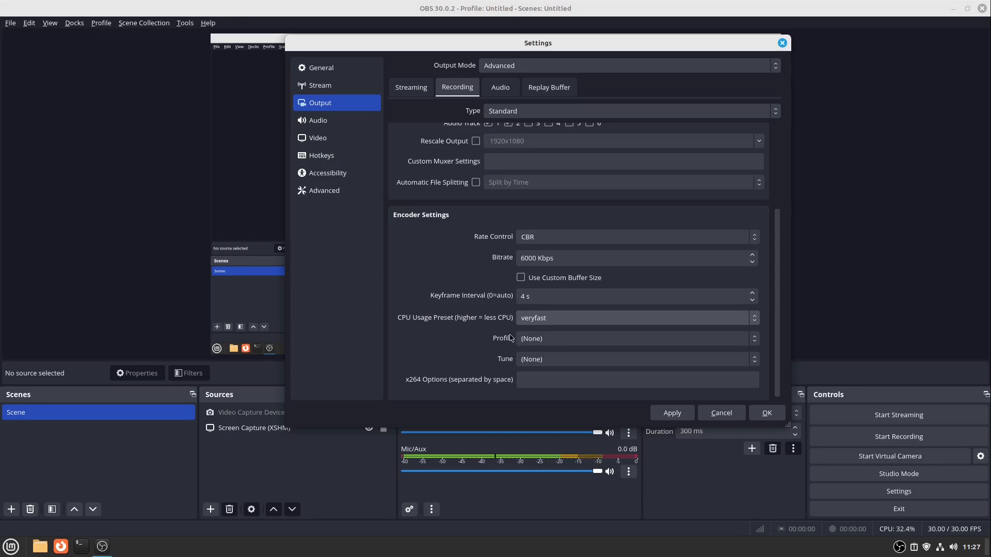
scroll(495, 341, up, 5)
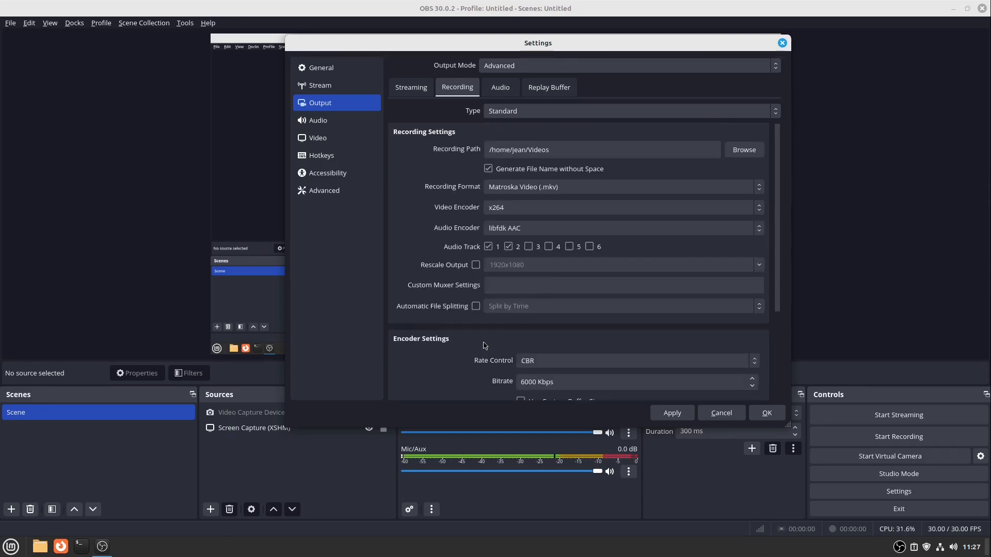
Look through the audio settings, covering global audio devices, meters, the monitoring device and the push-to-mute and push-to-talk options.
click(336, 127)
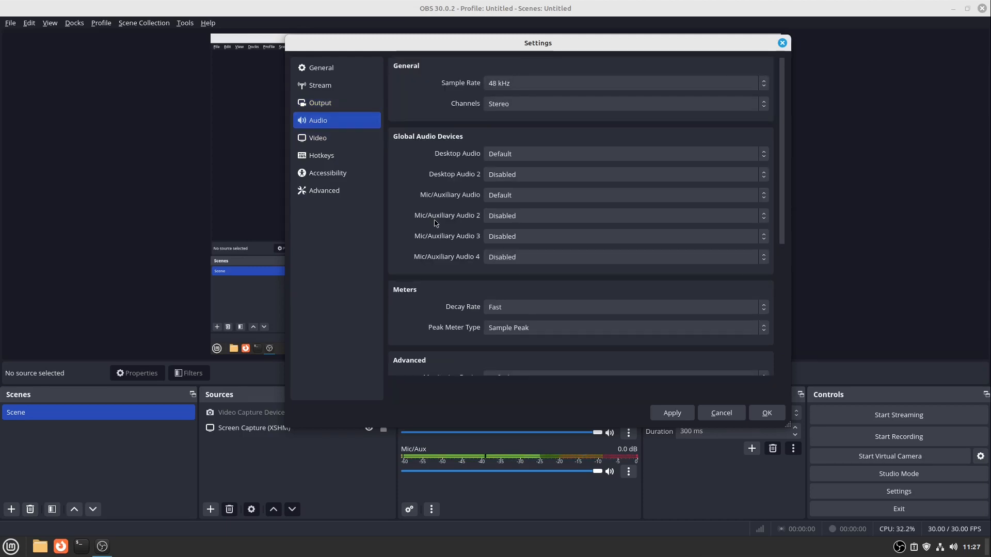
scroll(436, 223, down, 4)
scroll(437, 228, up, 2)
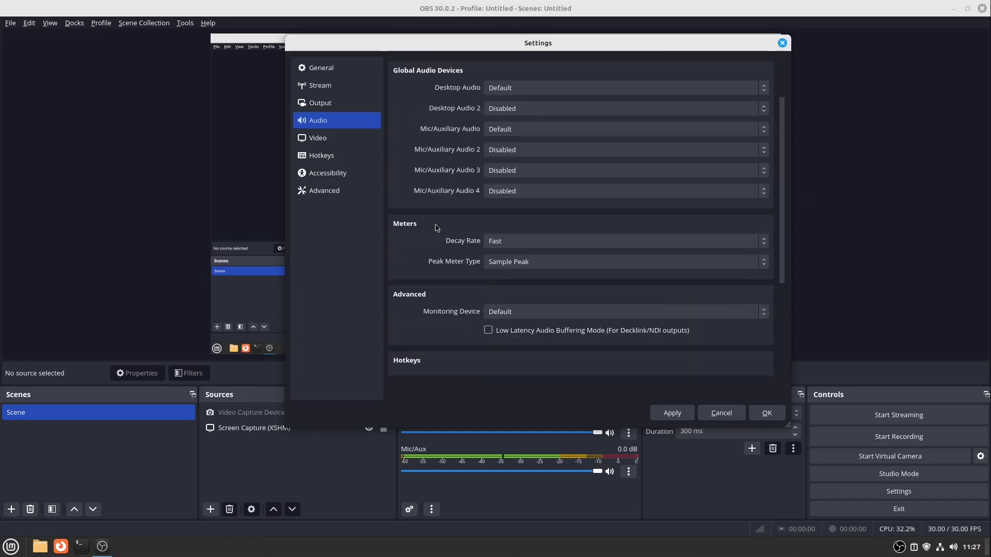
scroll(436, 227, up, 2)
scroll(436, 227, down, 4)
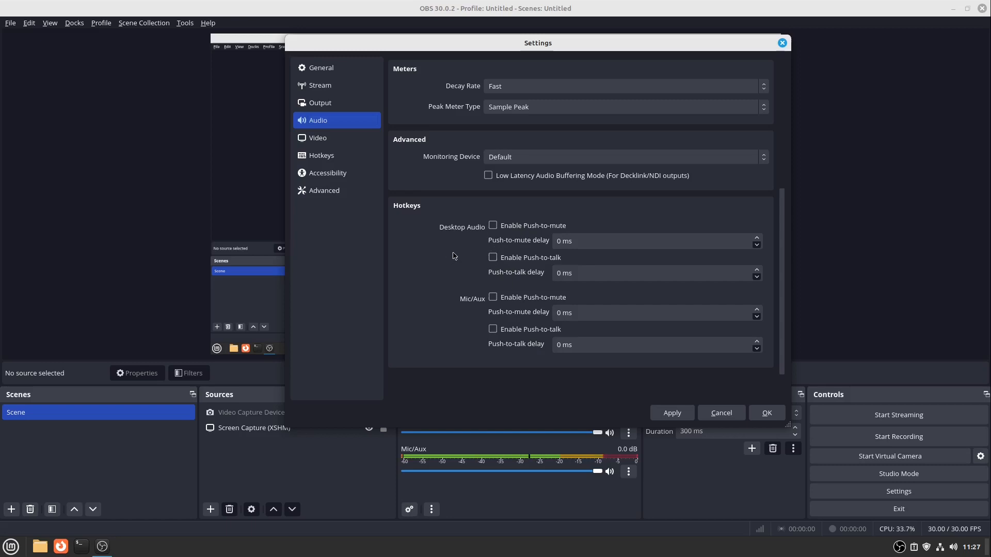
scroll(453, 256, up, 5)
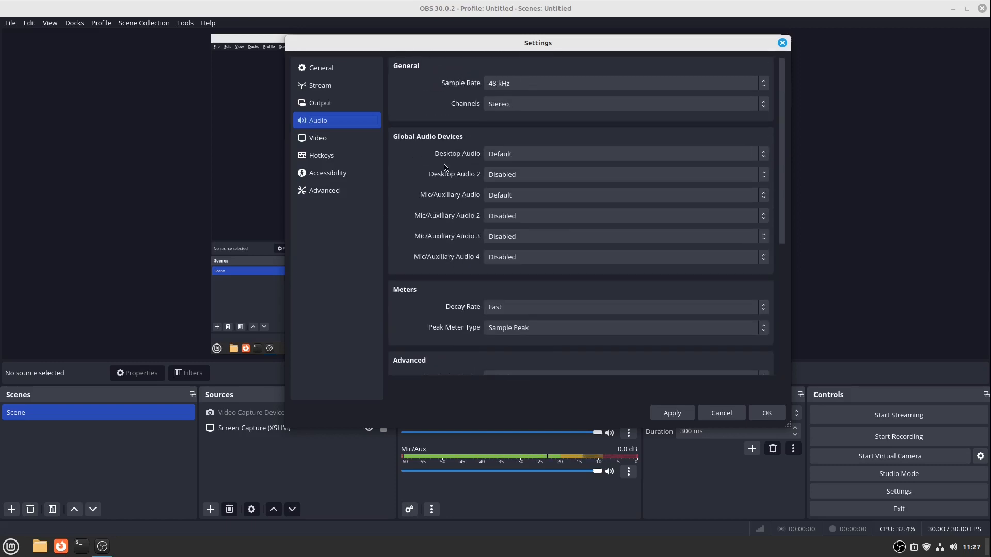
Set the output (scaled) resolution in the video settings to 1920x1080.
click(342, 141)
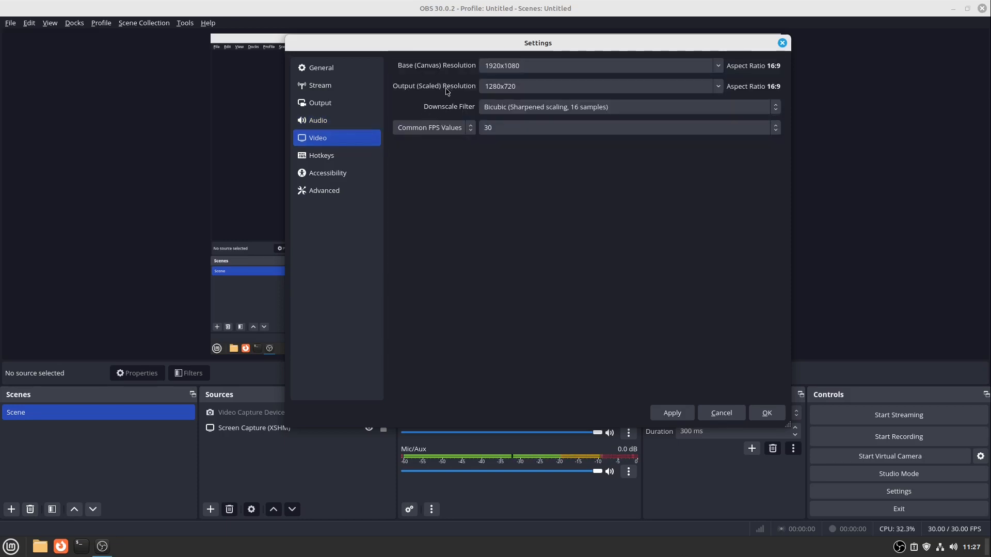
click(719, 86)
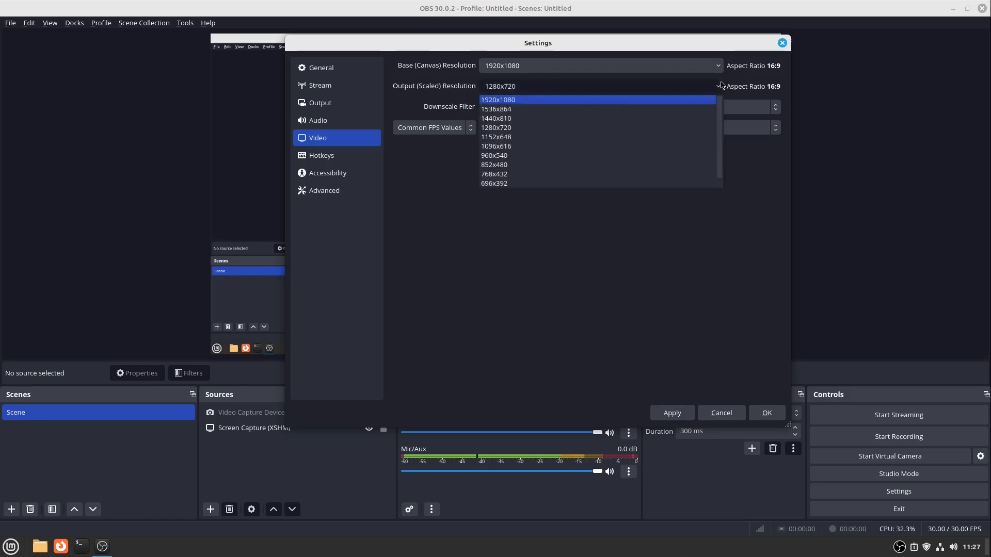
click(489, 101)
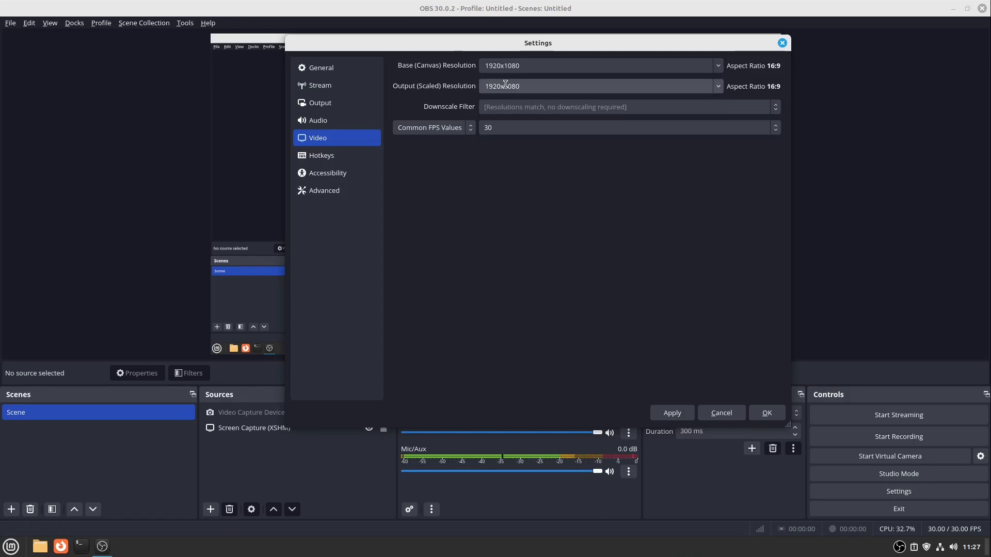
click(524, 85)
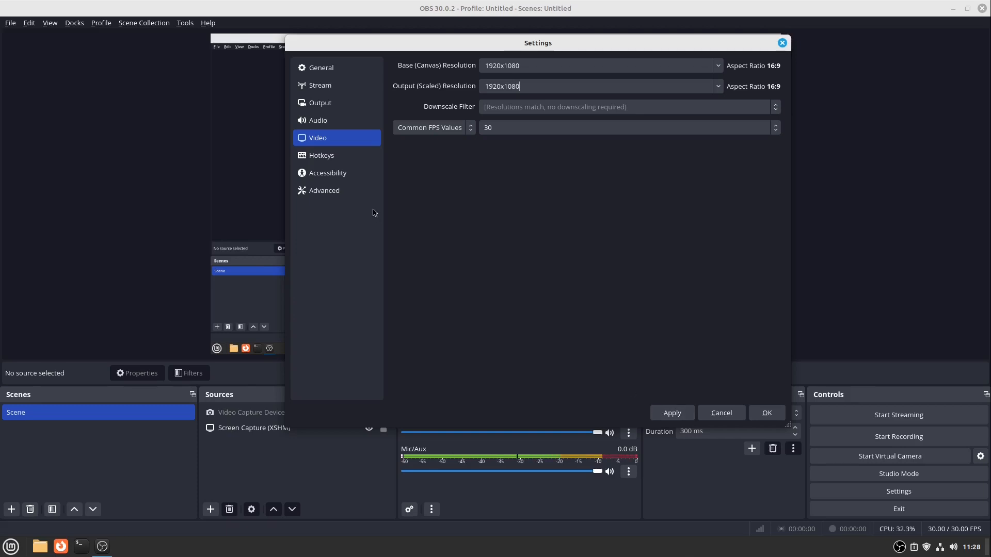
Apply the video settings, look through the list of hotkeys and close the settings dialog.
click(673, 413)
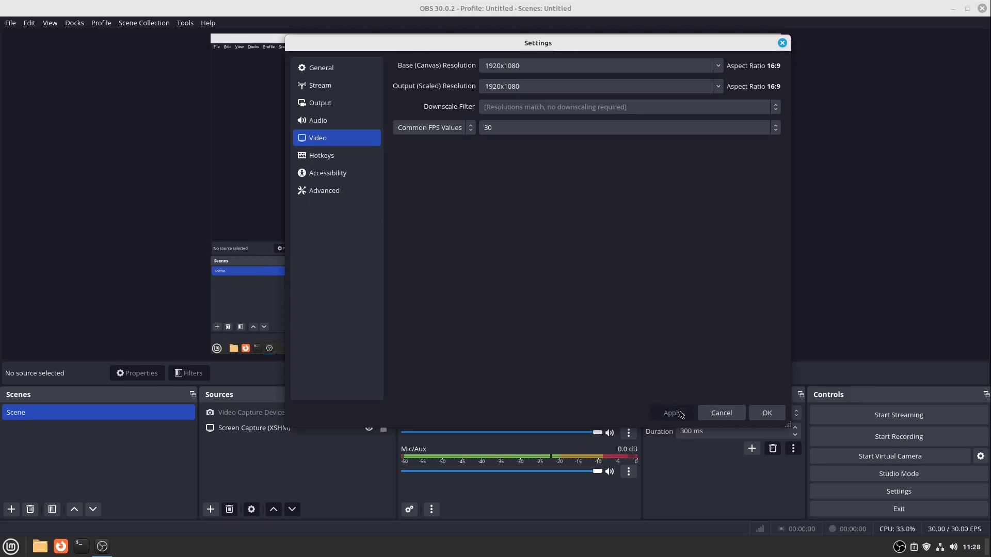
click(326, 157)
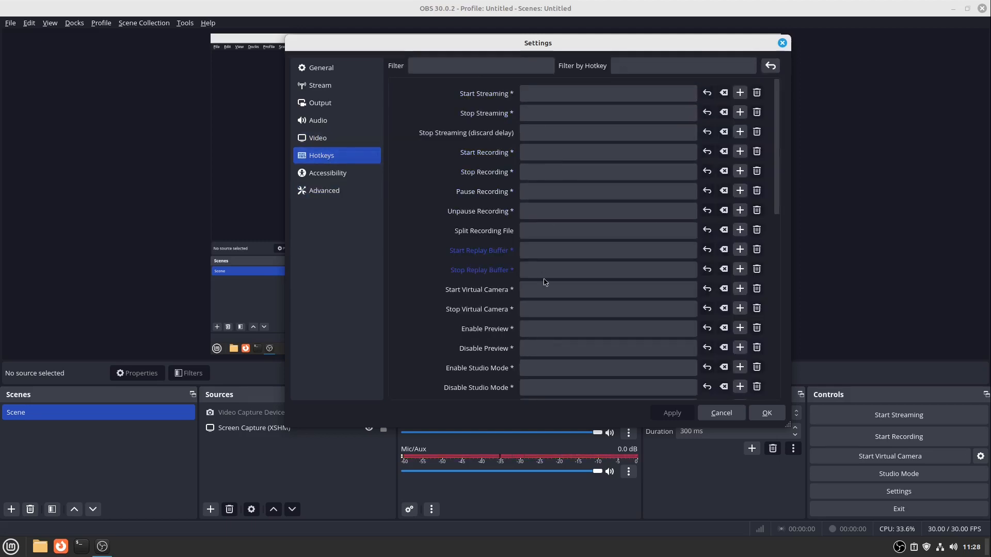
scroll(543, 280, down, 15)
scroll(543, 279, up, 15)
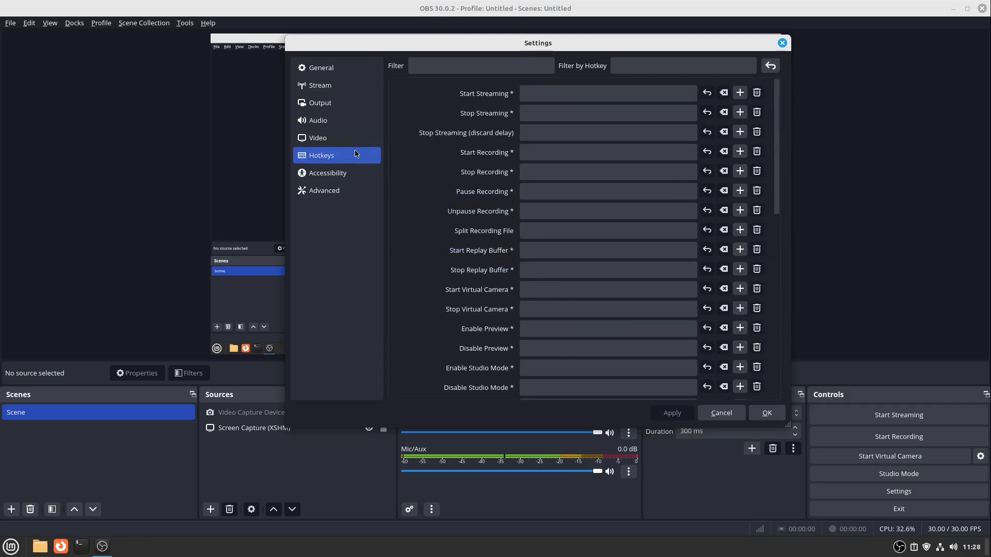
click(767, 414)
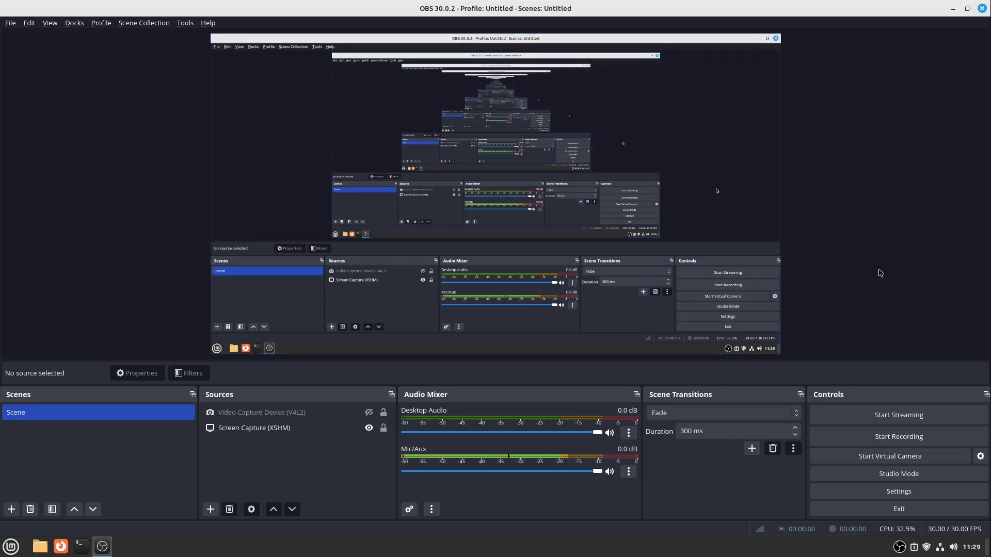
In the advanced audio properties, disable track 2 for Desktop Audio and track 1 for Mic/Aux.
click(628, 473)
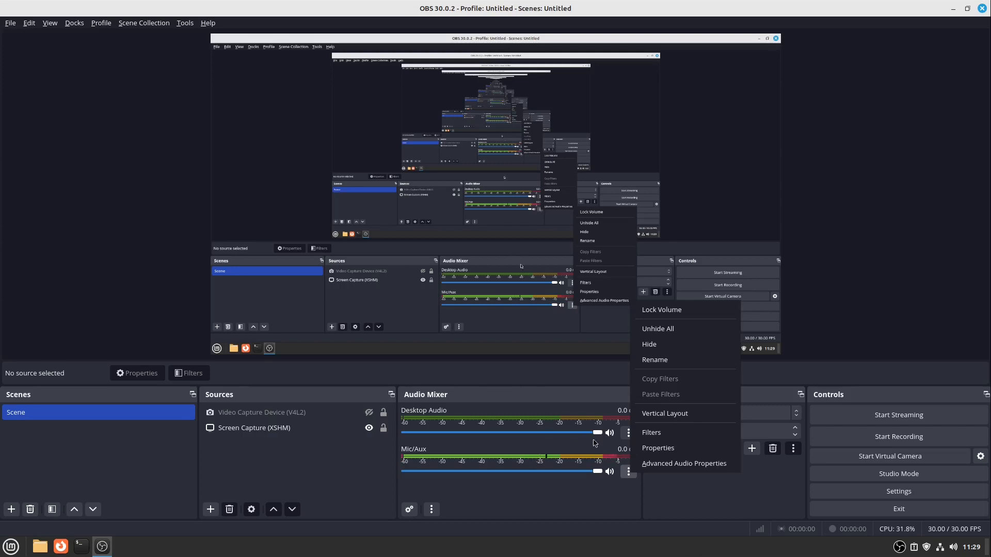
click(647, 466)
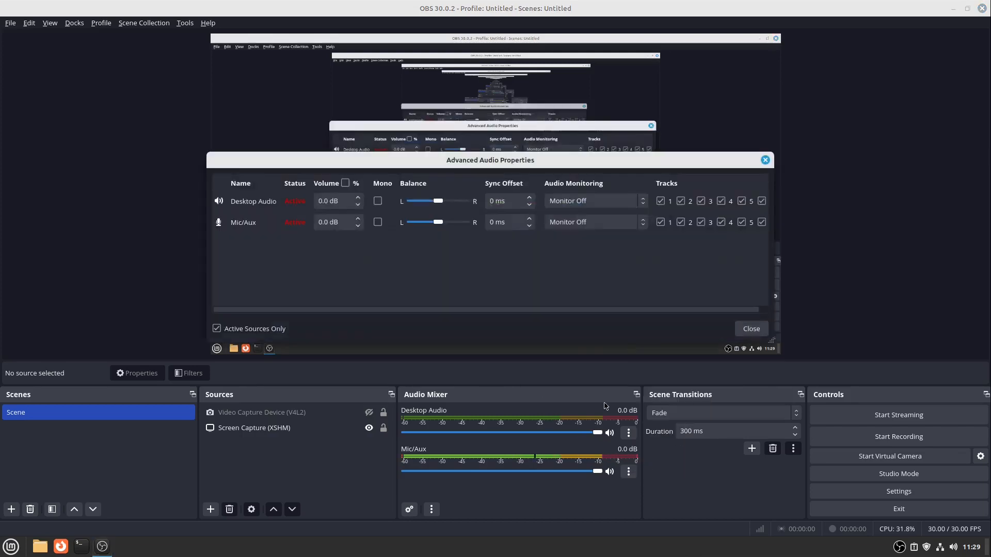
drag(613, 313, 552, 310)
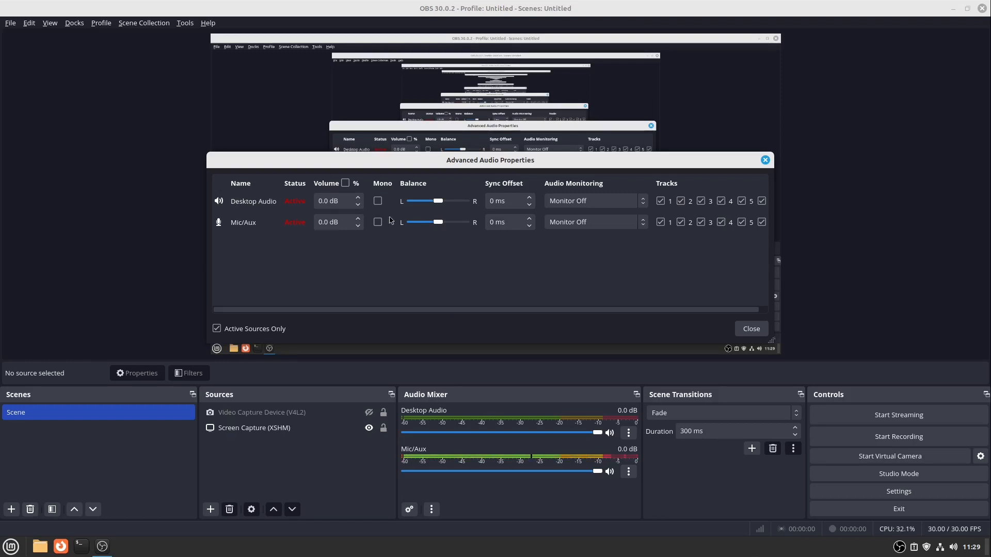
click(680, 201)
click(661, 223)
click(749, 330)
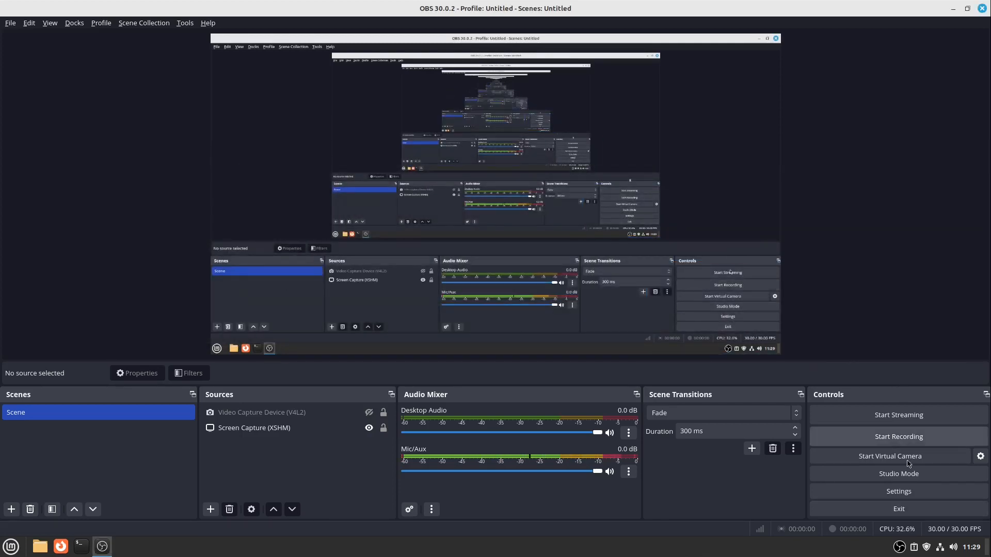
Set the audio track used for streaming to 3 in the output settings and save the change.
click(902, 496)
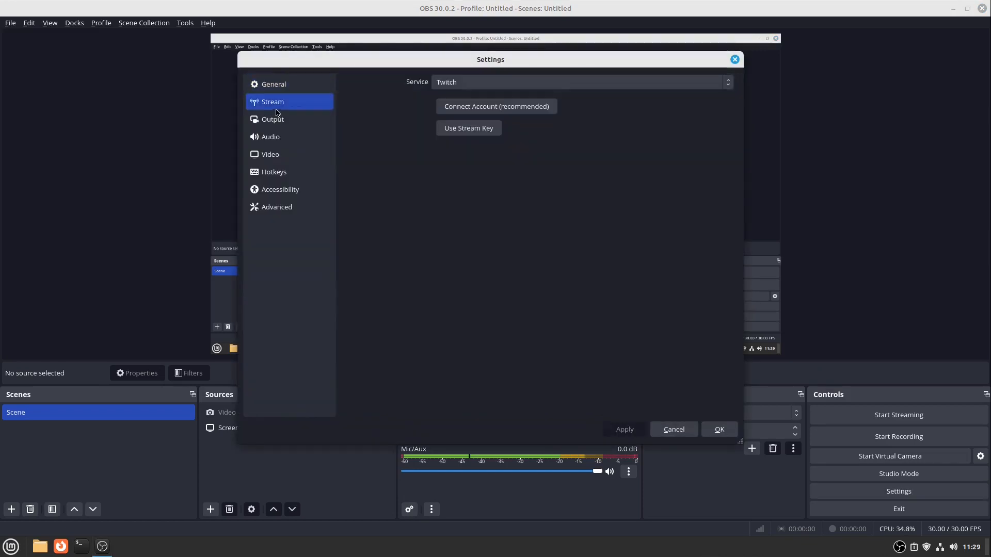
click(274, 120)
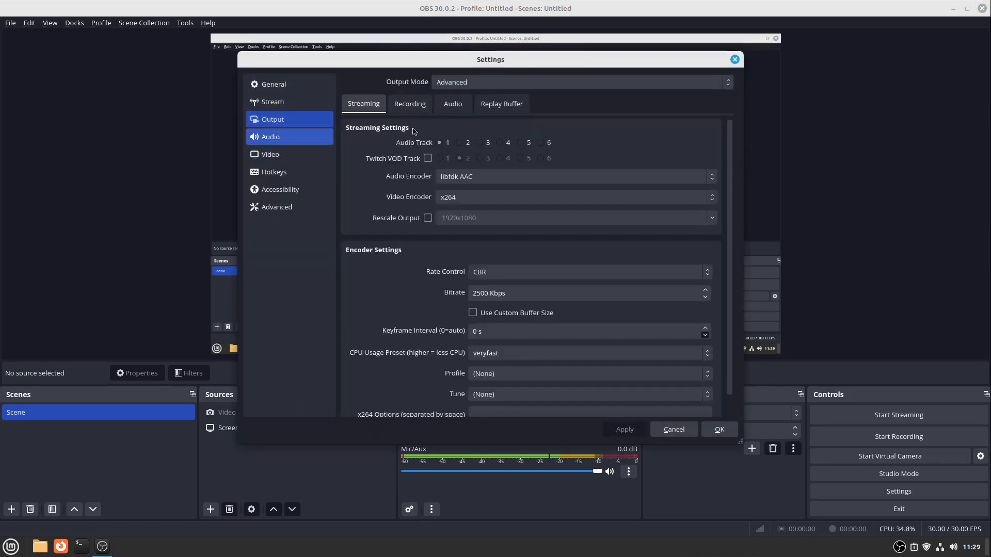
click(480, 143)
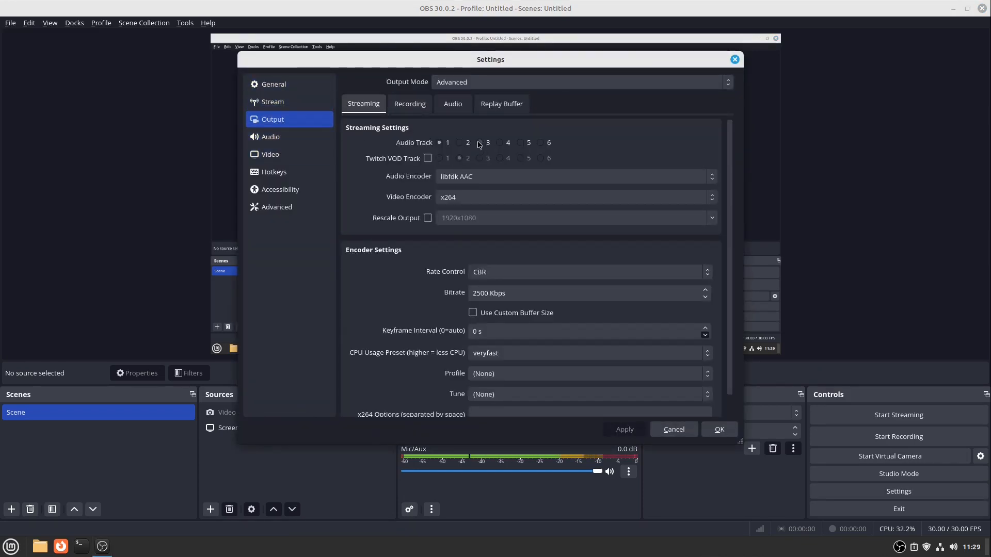
click(628, 434)
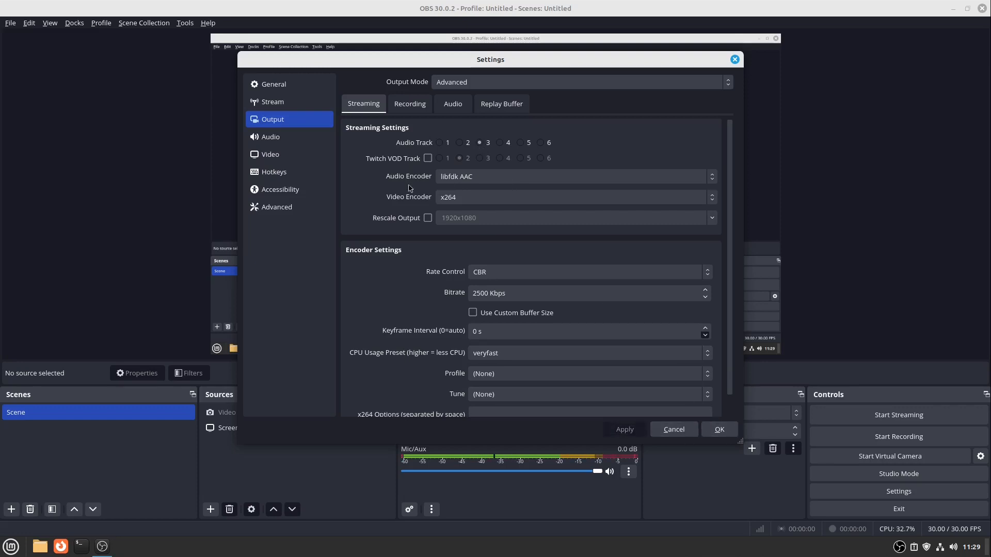
drag(532, 66, 504, 54)
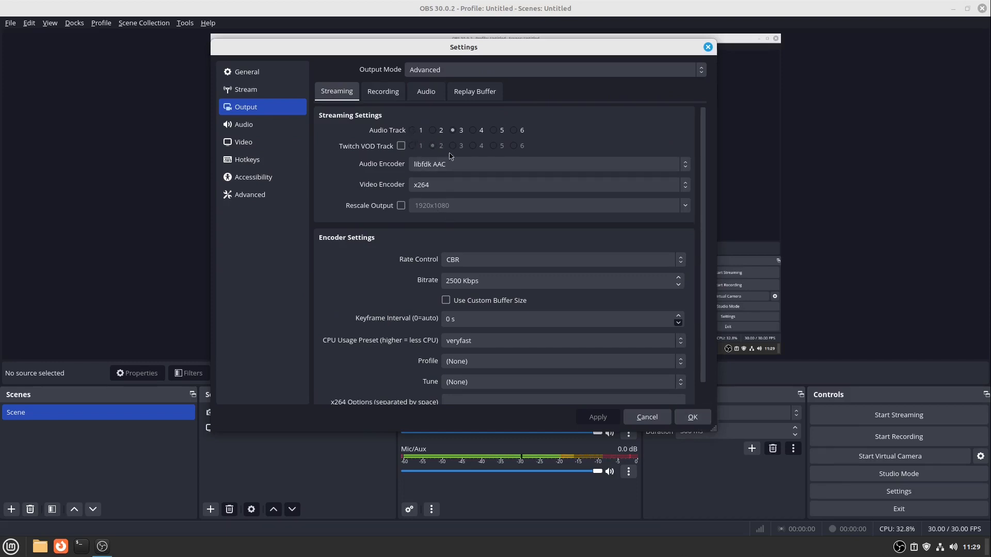
click(692, 417)
Review the track assignments of Desktop Audio and Mic/Aux in the advanced audio properties.
right_click(637, 475)
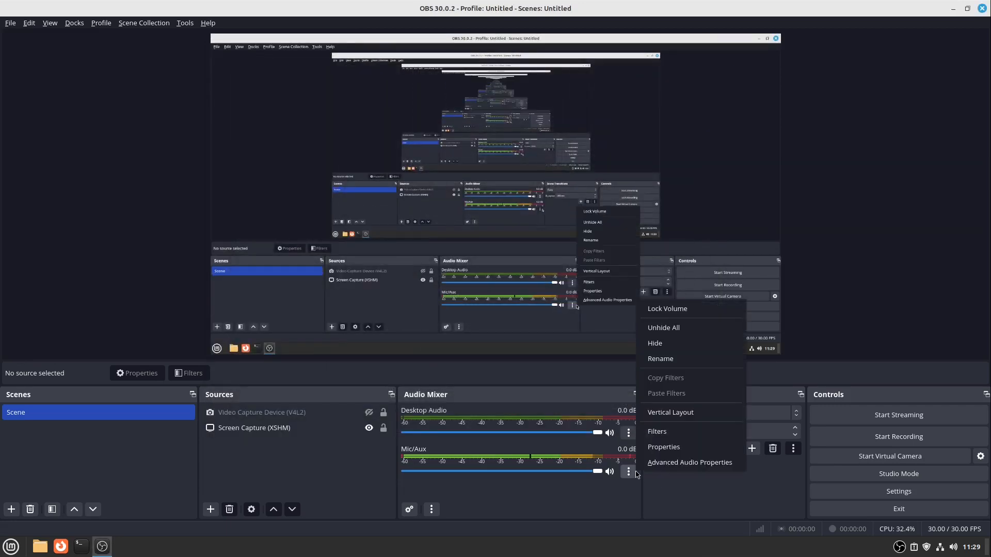
click(681, 463)
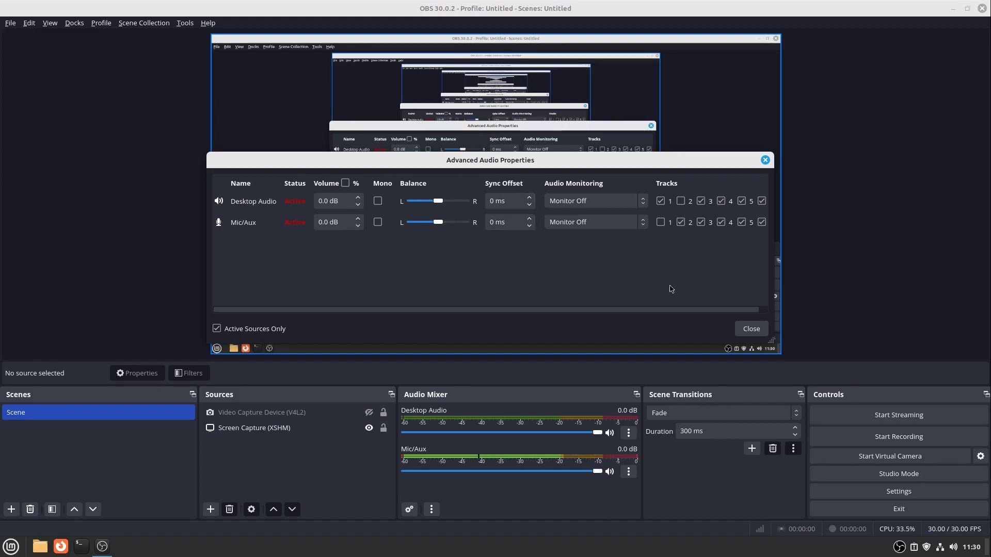
click(751, 329)
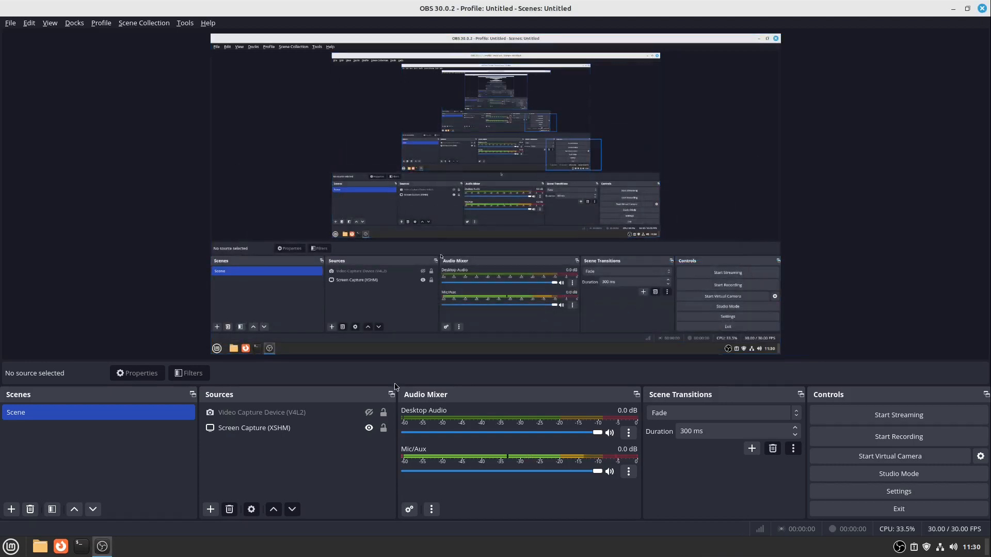
Review the resolution, frame rate and buffering properties of the Video Capture Device (V4L2) source.
click(312, 412)
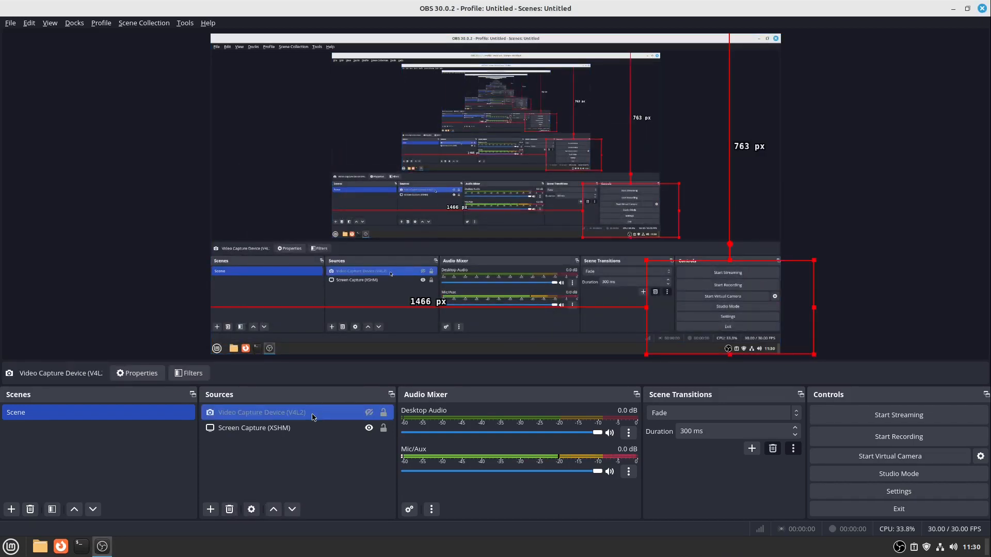
click(251, 509)
scroll(382, 325, down, 2)
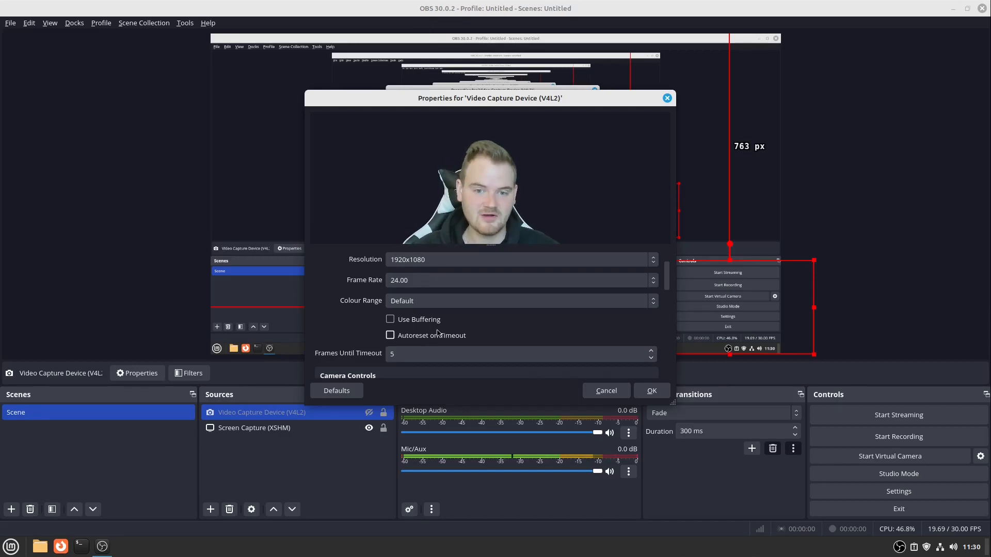
click(650, 391)
click(932, 297)
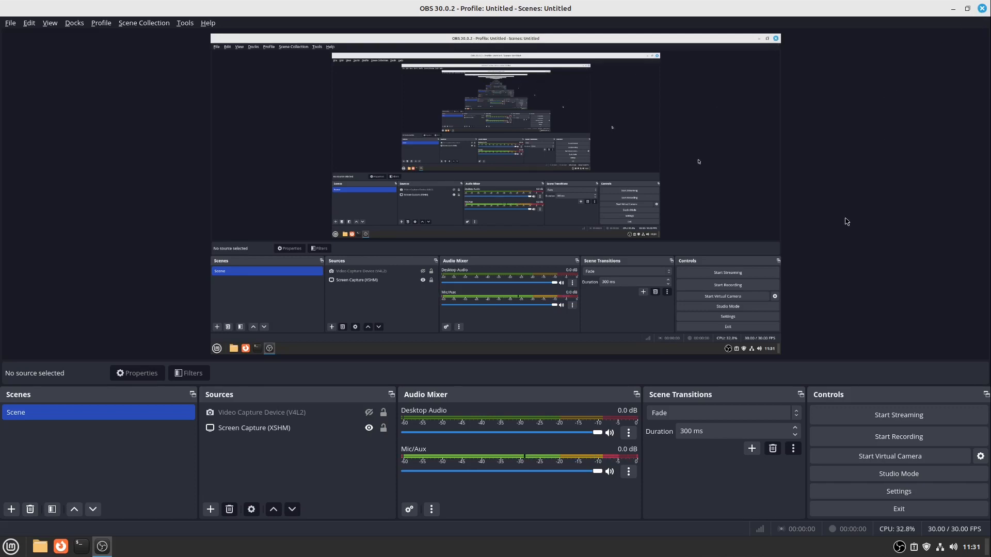
Hide the OBS window from the desktop and start recording the screen.
click(899, 550)
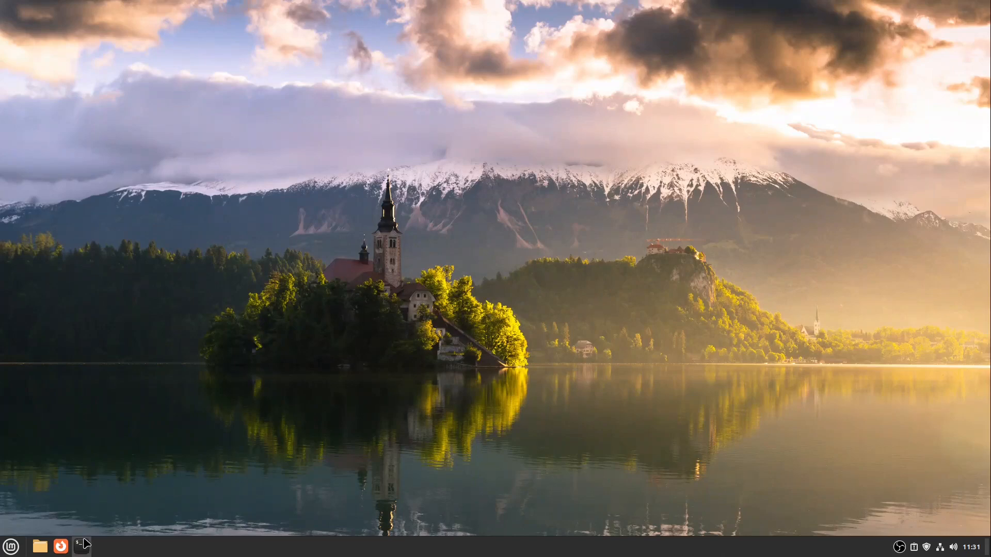
right_click(903, 549)
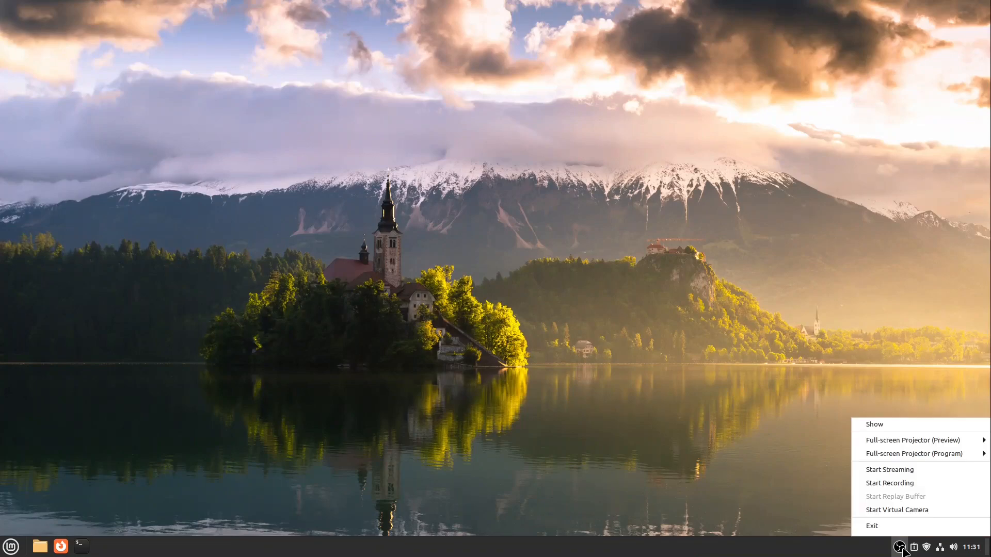
click(889, 485)
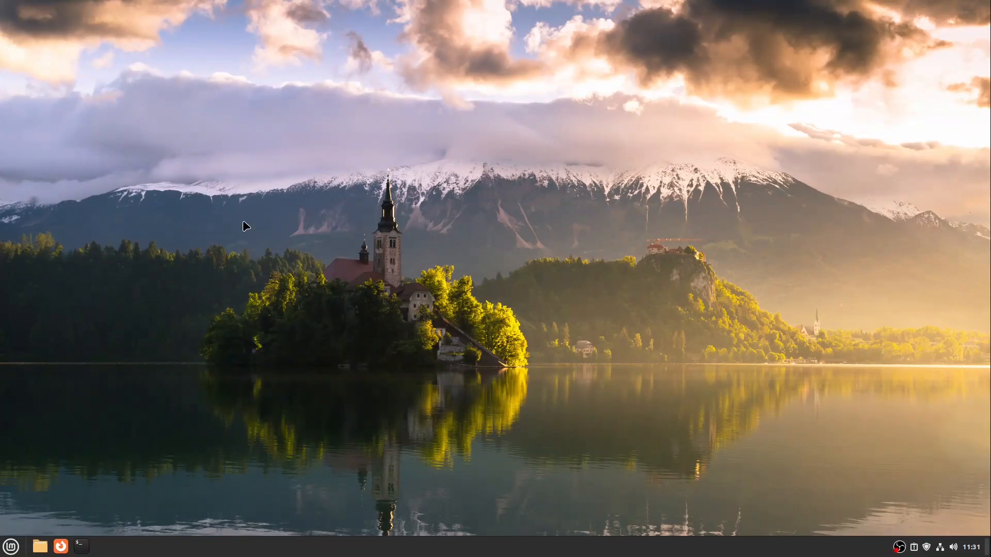
Open the file manager at the Home folder, shrink its window and move it toward the desktop's upper-left area.
click(40, 546)
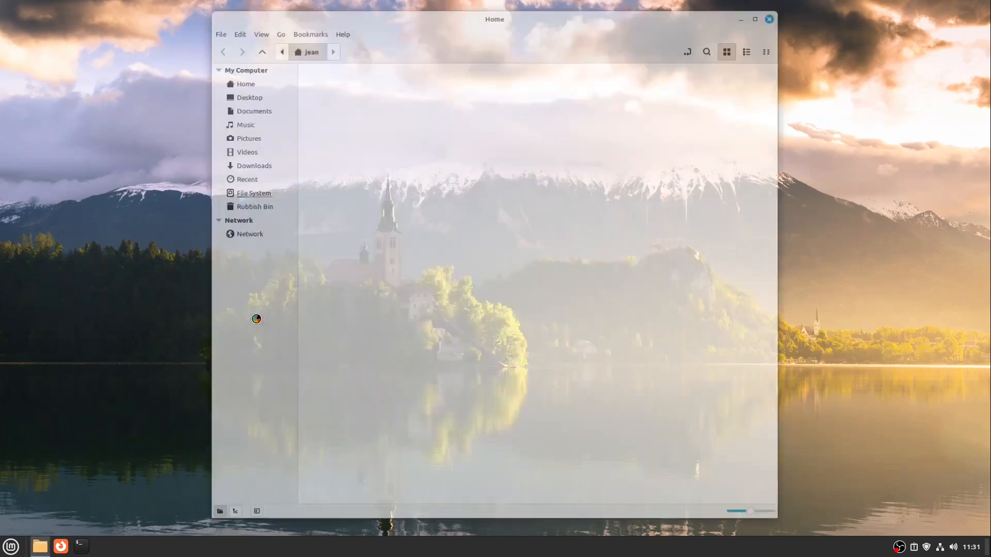
drag(398, 19, 362, 34)
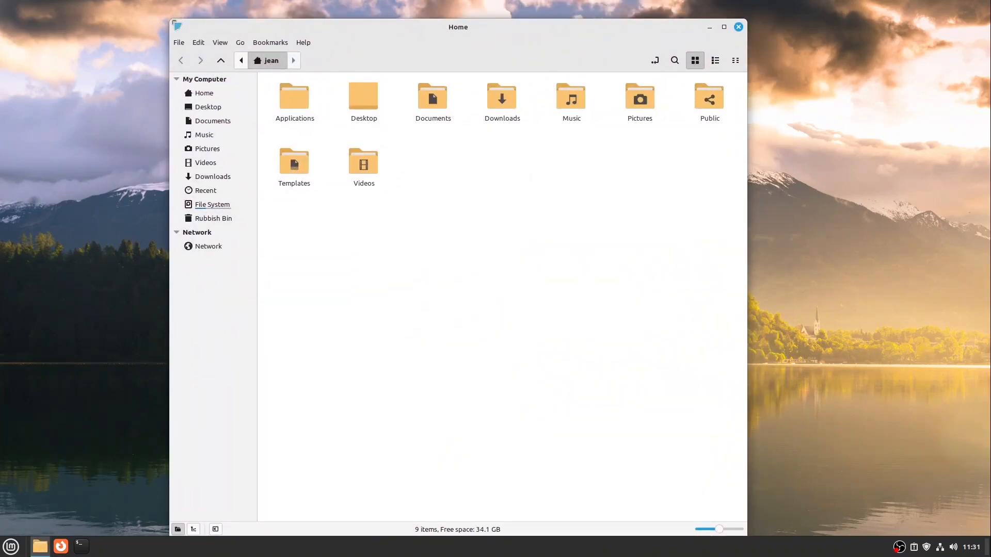
drag(171, 20, 457, 241)
drag(532, 251, 245, 58)
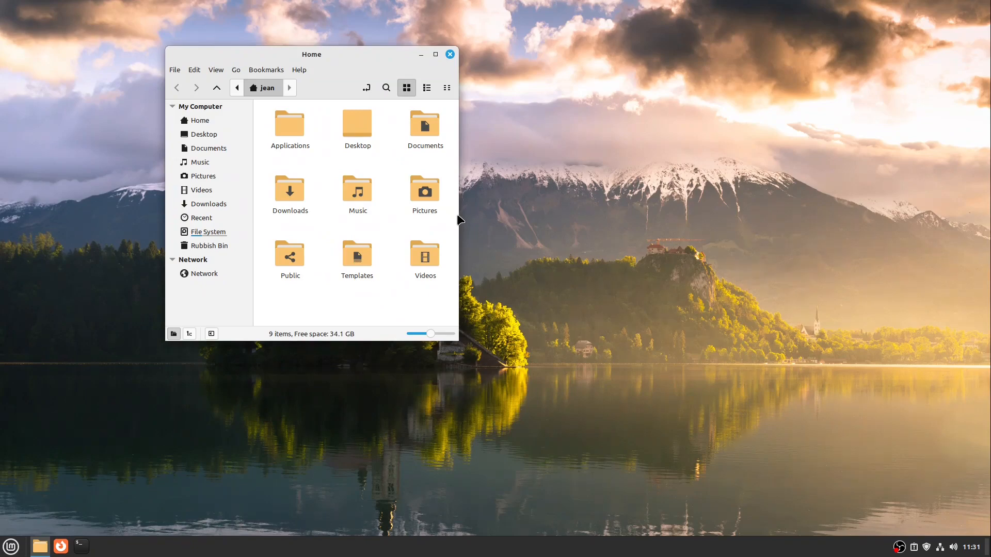
Open the linux-assistant site in Firefox and look through its features, screenshots and supported distributions in the maximized window.
click(65, 545)
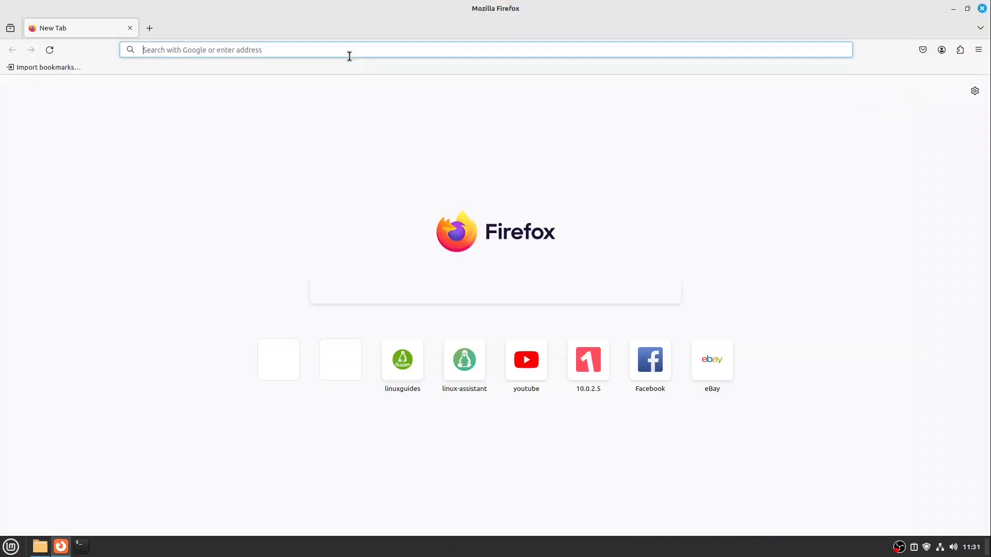
click(349, 55)
drag(441, 9, 616, 43)
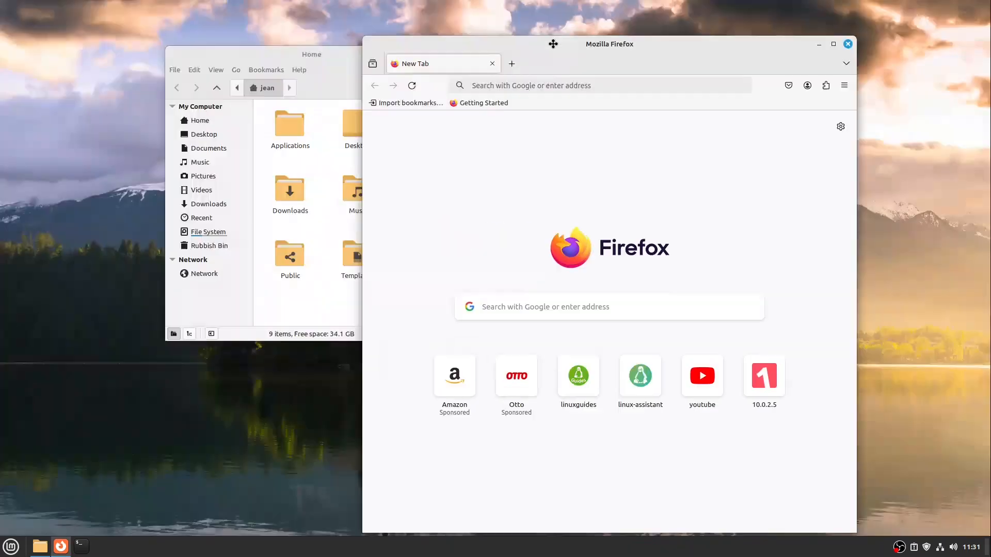
click(637, 391)
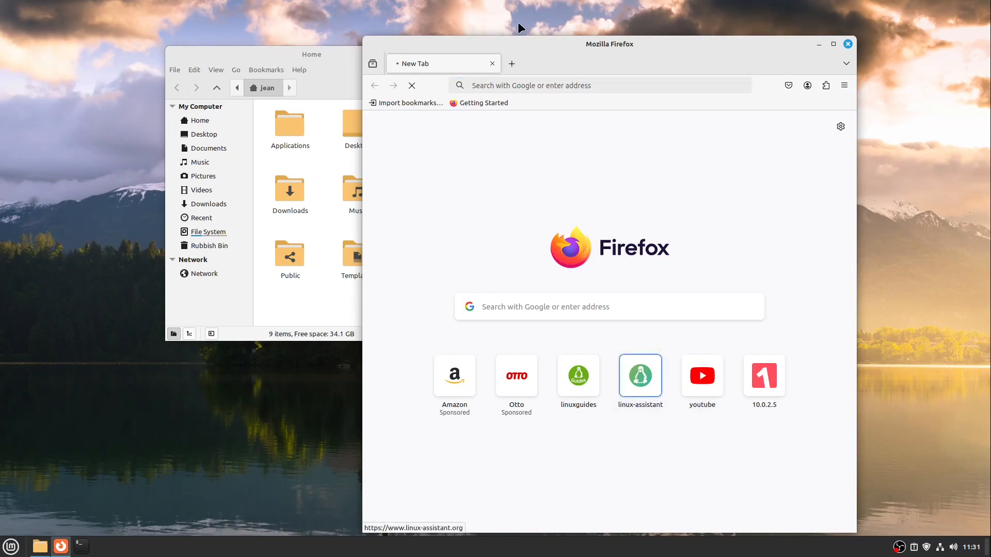
double_click(640, 44)
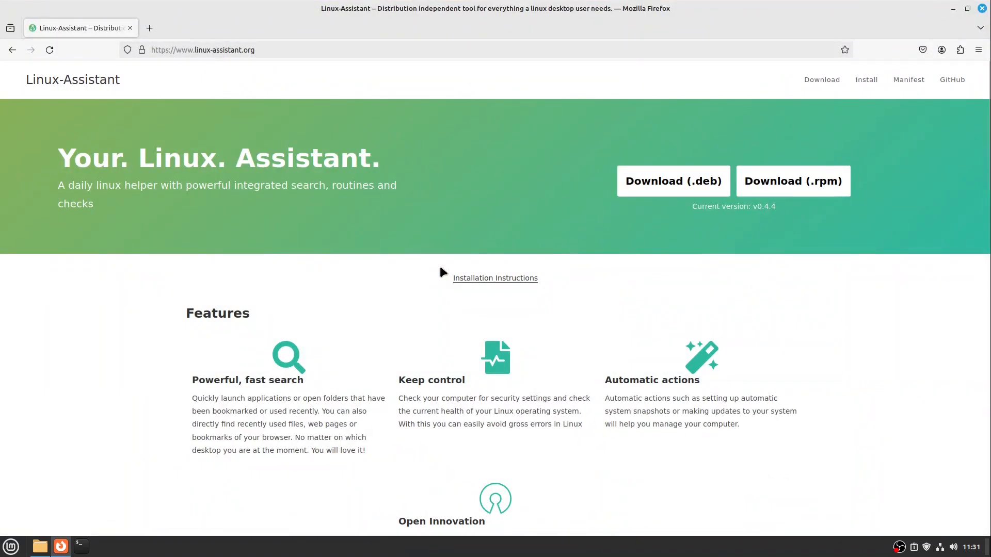
scroll(440, 272, down, 10)
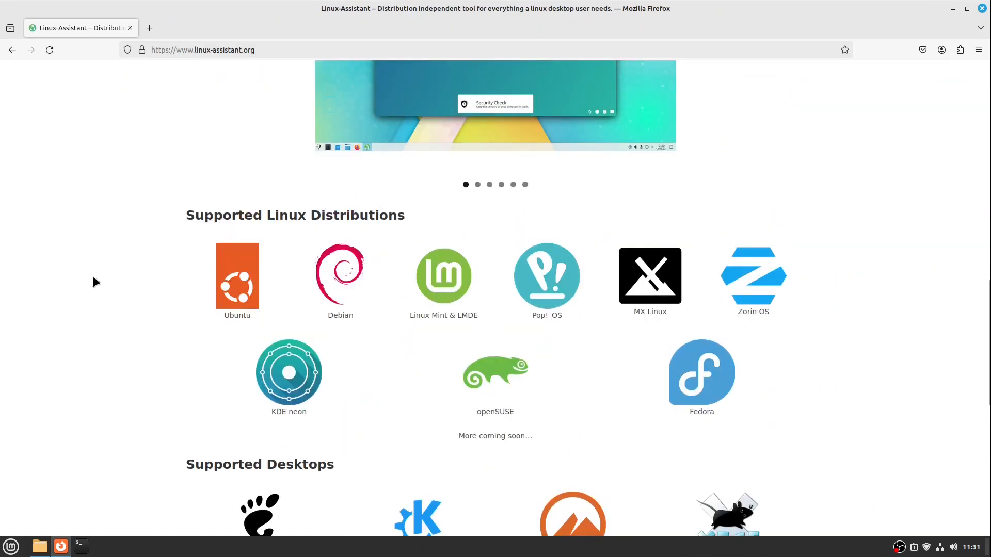
scroll(547, 277, down, 5)
scroll(547, 277, up, 7)
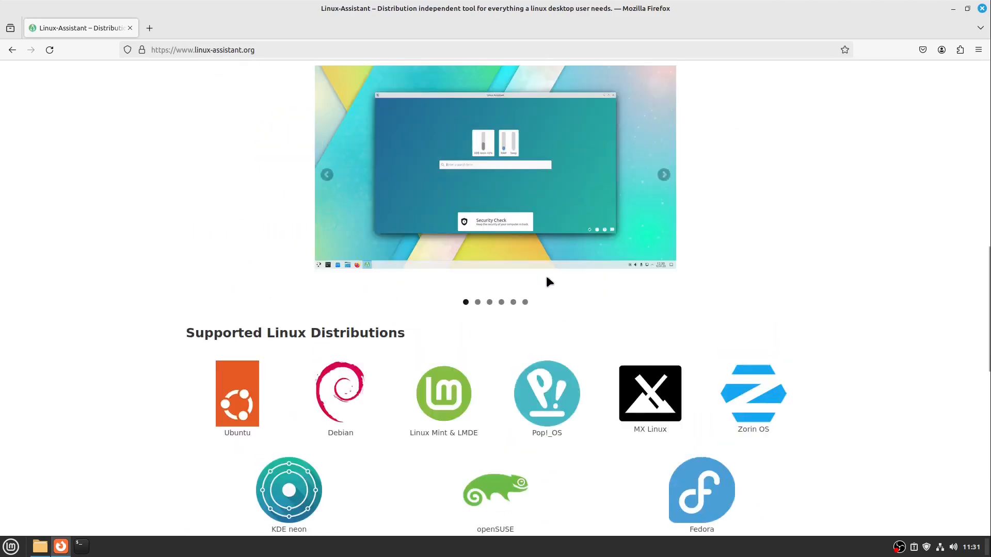
scroll(548, 282, up, 10)
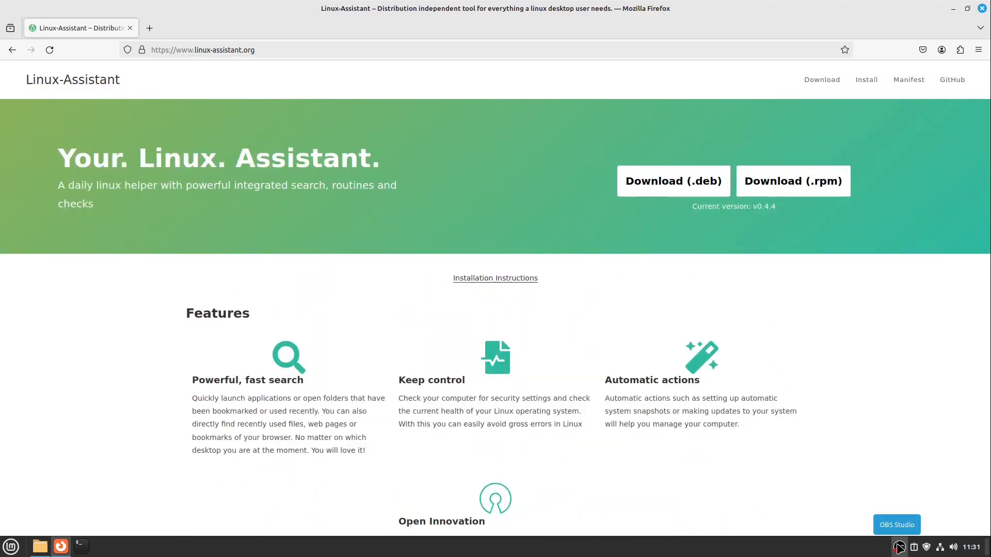
Stop the OBS screen recording and maximize the file manager window showing the Home folder.
right_click(899, 547)
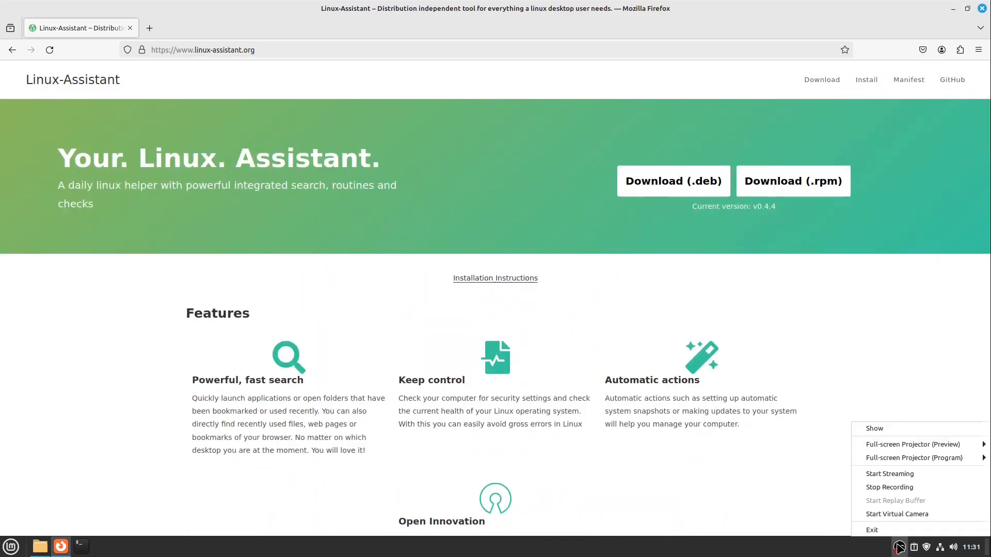
click(889, 488)
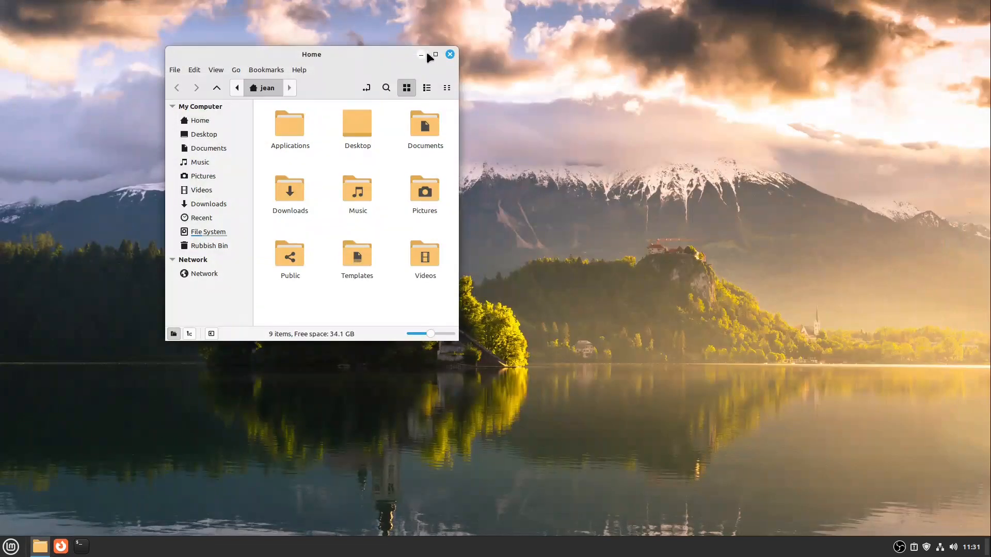
click(432, 52)
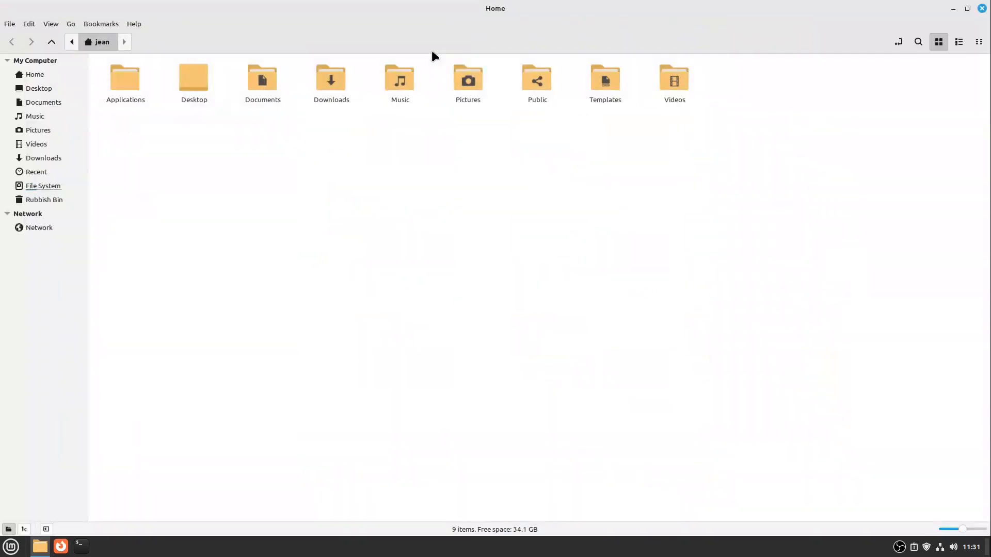
Play the recording 2024-02-02_11-31-21.mkv from the Videos folder and skip to several points to check the captured footage.
double_click(679, 80)
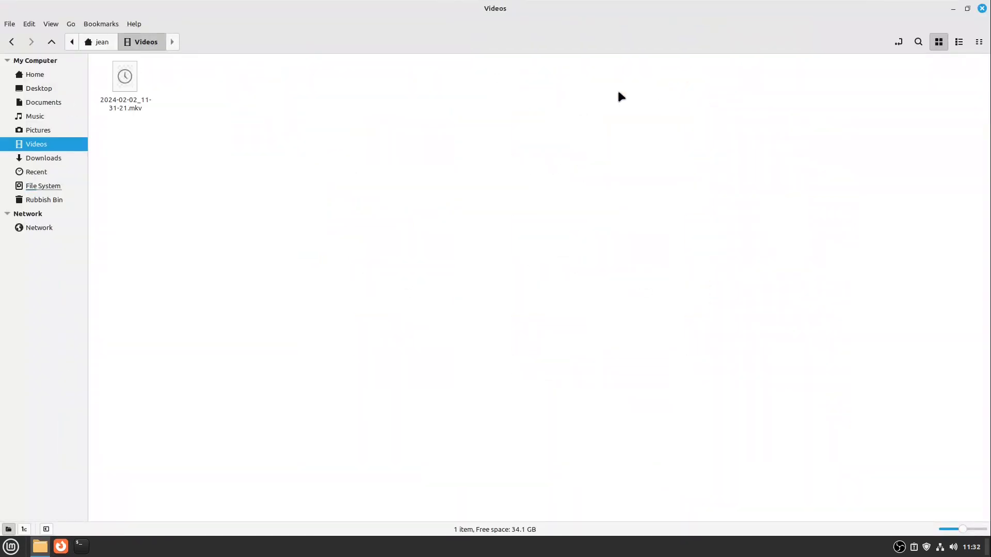
double_click(133, 101)
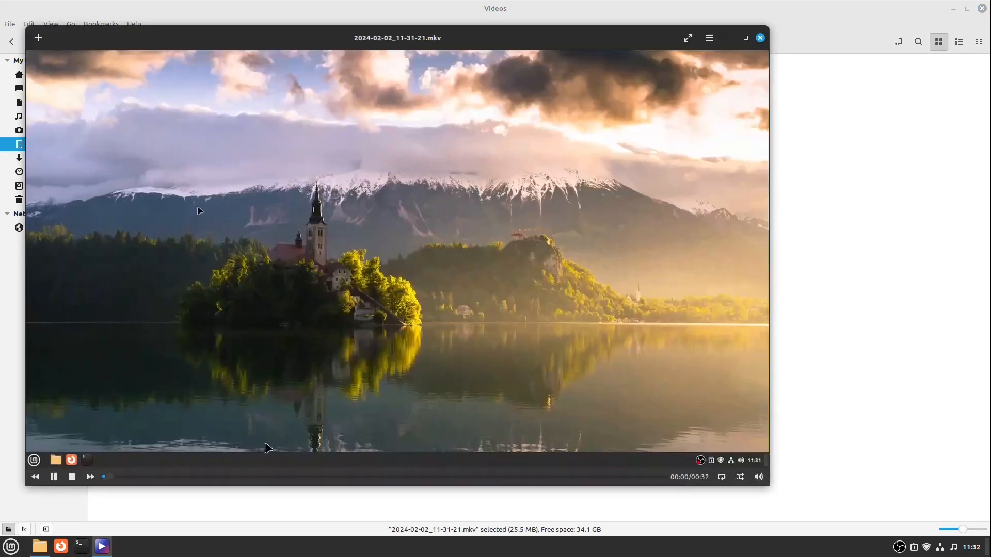
click(279, 477)
click(450, 479)
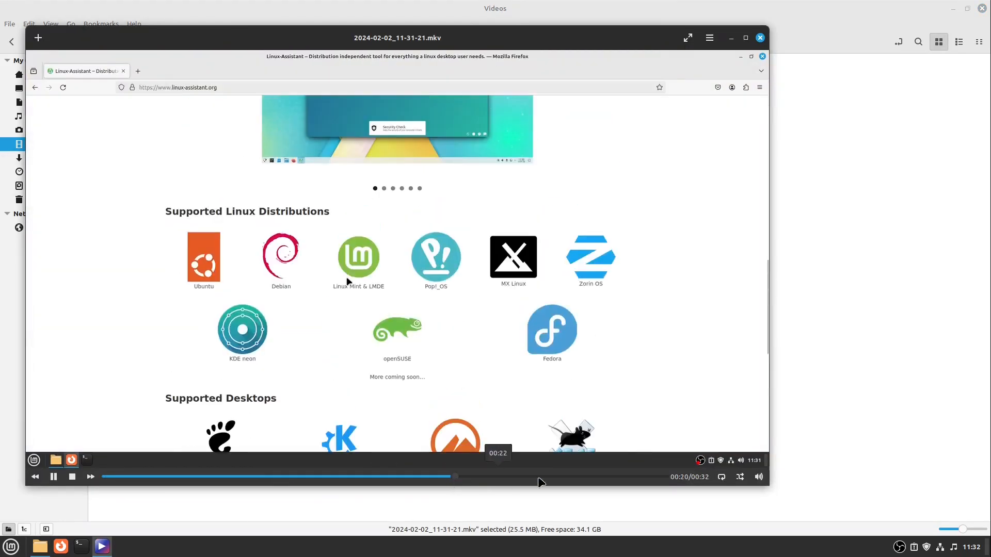
click(572, 479)
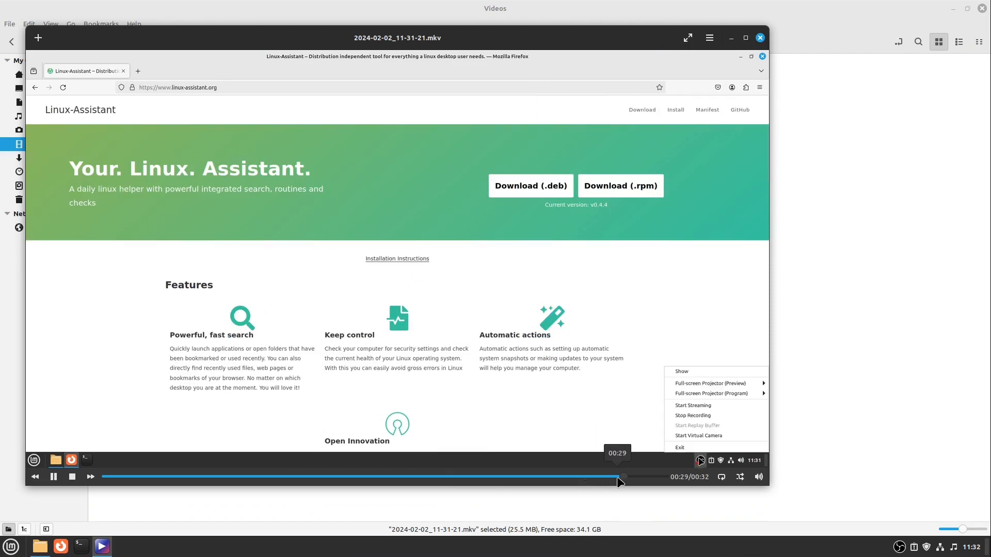
click(335, 478)
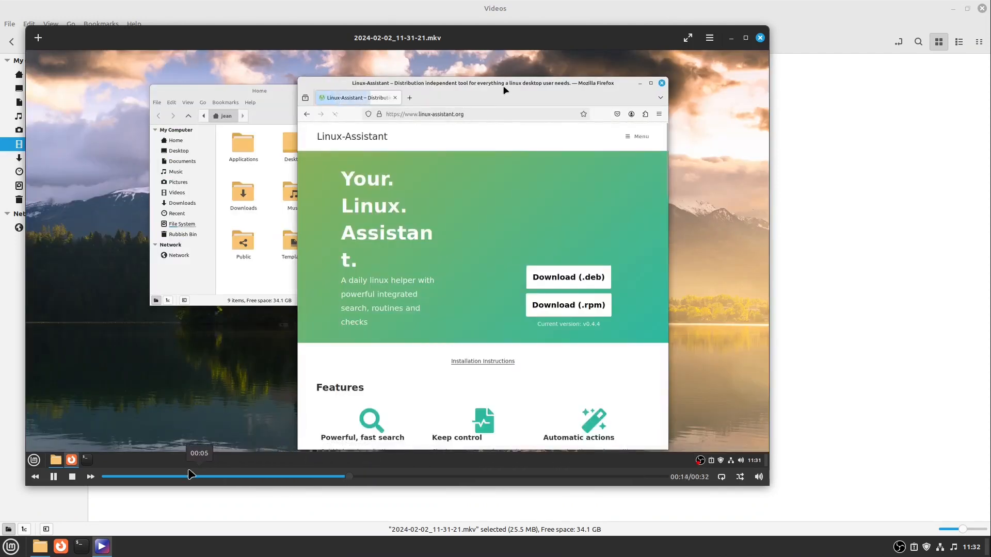
click(164, 478)
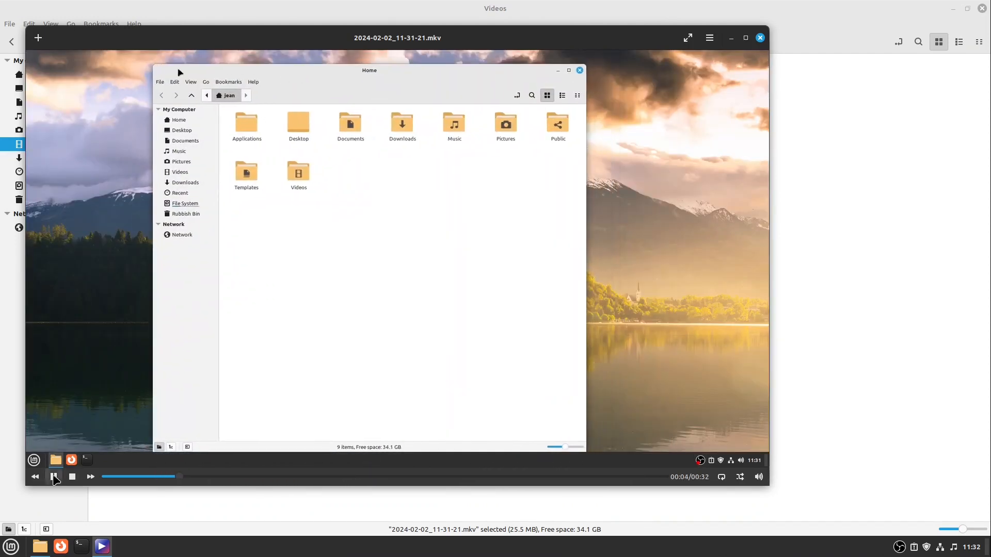
Pause the recording's playback and switch its audio track to Track2.
click(53, 477)
click(709, 39)
click(710, 39)
click(710, 38)
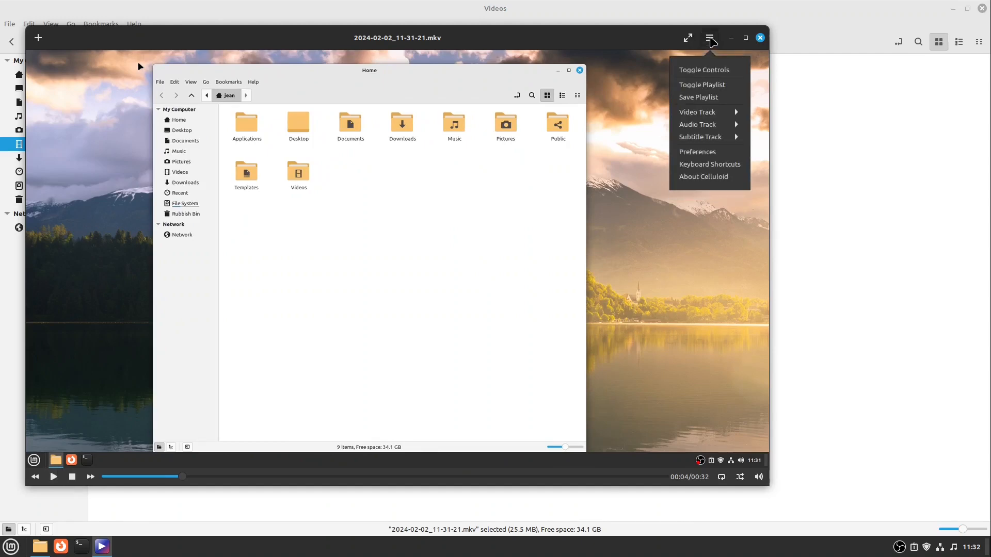
click(715, 126)
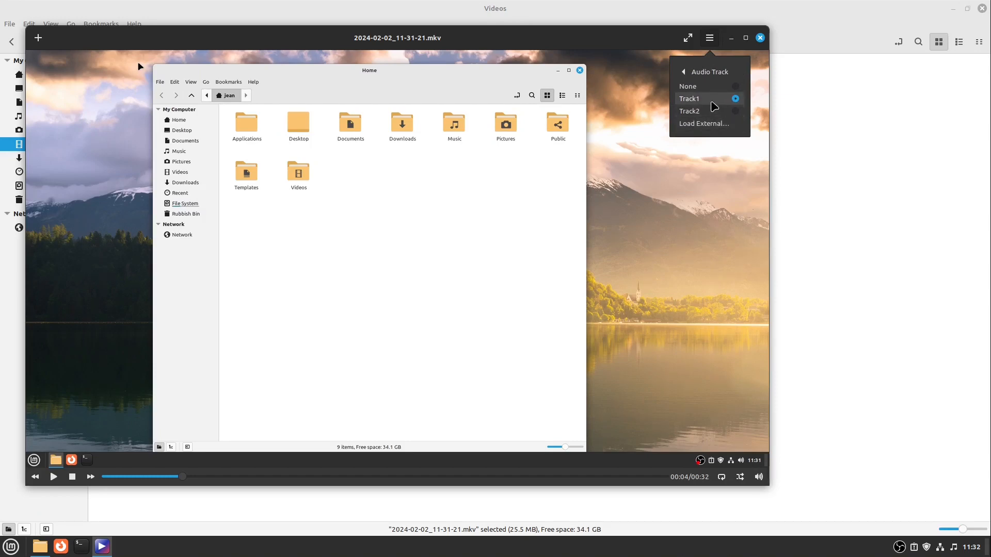
click(710, 112)
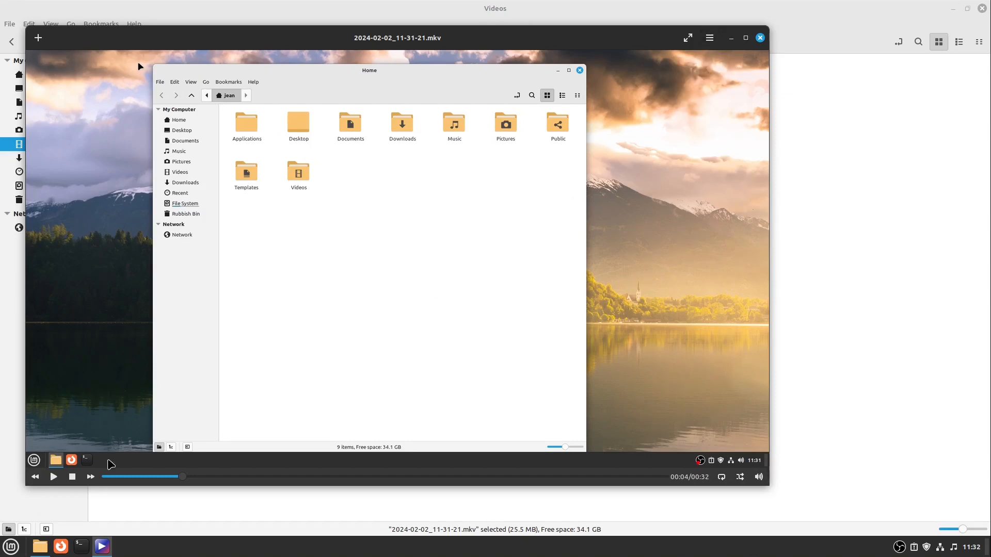
Play a short part of the recording with the selected audio track, pause it and close the video player.
click(54, 477)
click(53, 482)
drag(632, 51, 607, 43)
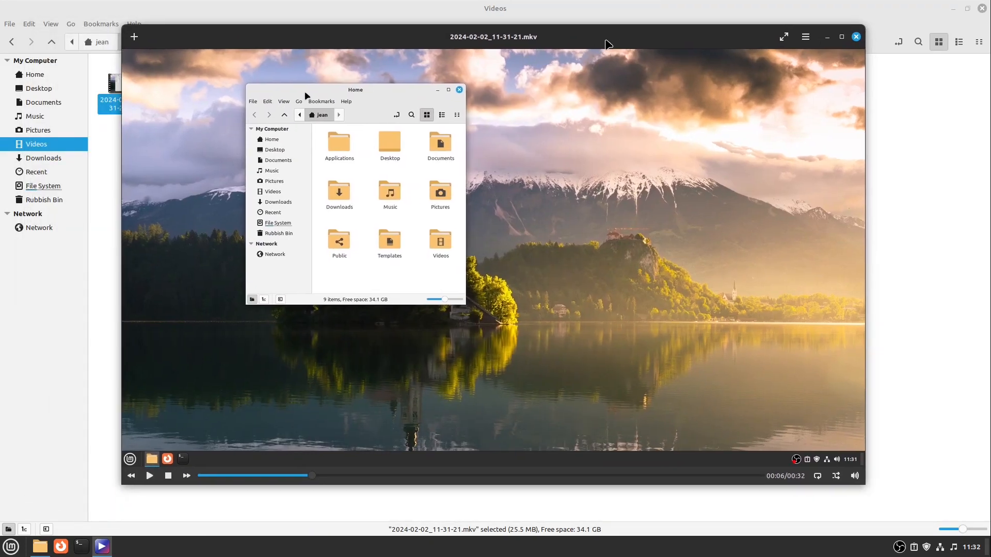
click(856, 37)
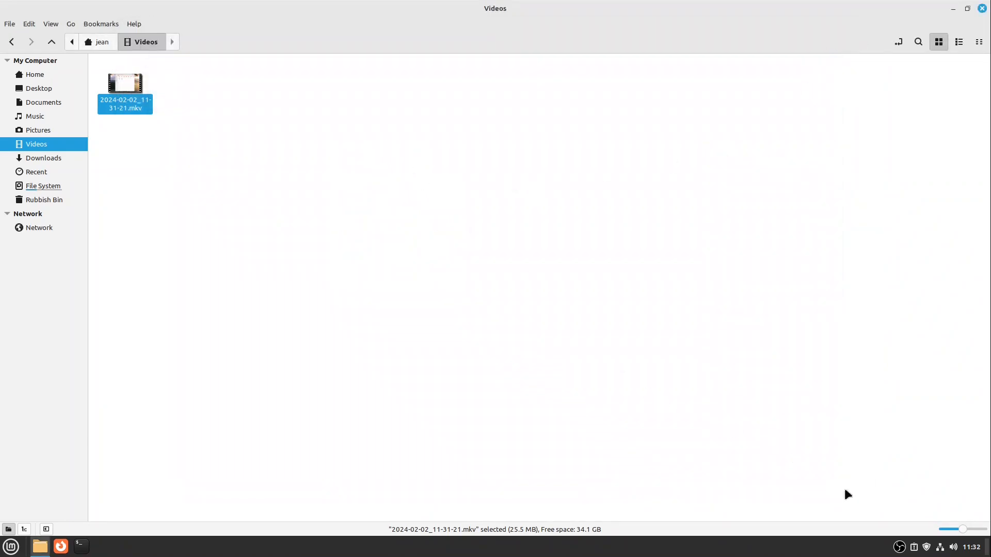
Close OBS completely, return the file manager to the Home folder and restore its window to a smaller size over the desktop.
click(899, 547)
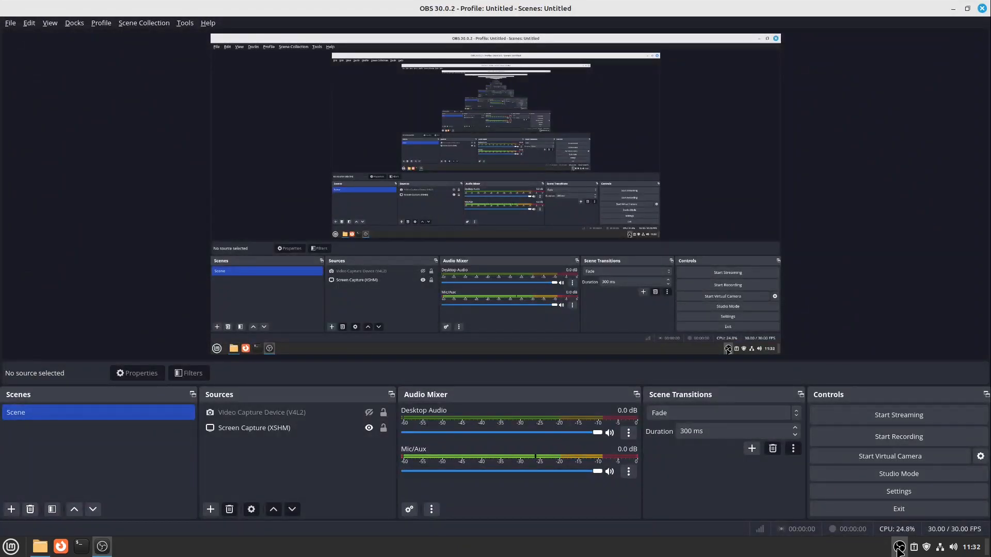
right_click(899, 548)
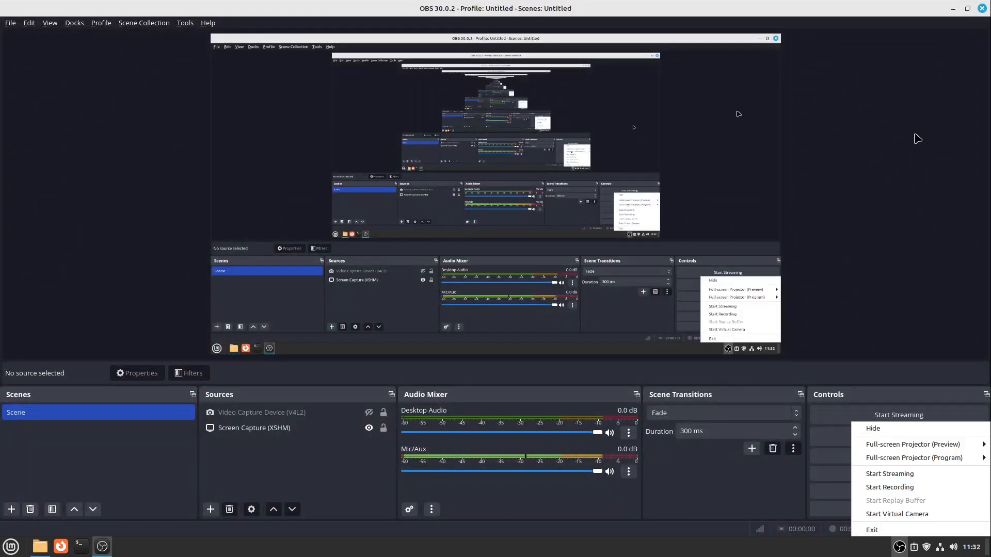
click(970, 12)
click(982, 8)
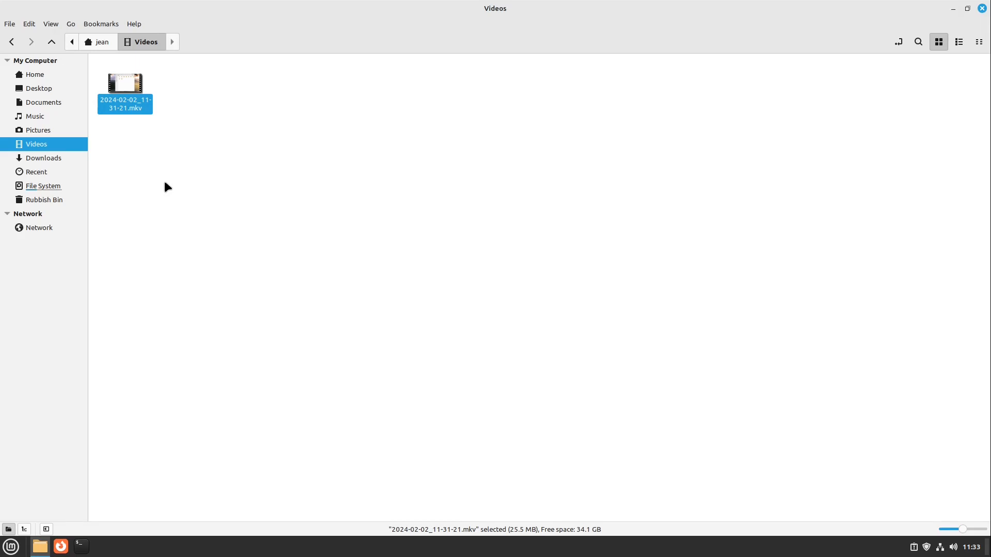
click(103, 42)
drag(776, 5, 819, 16)
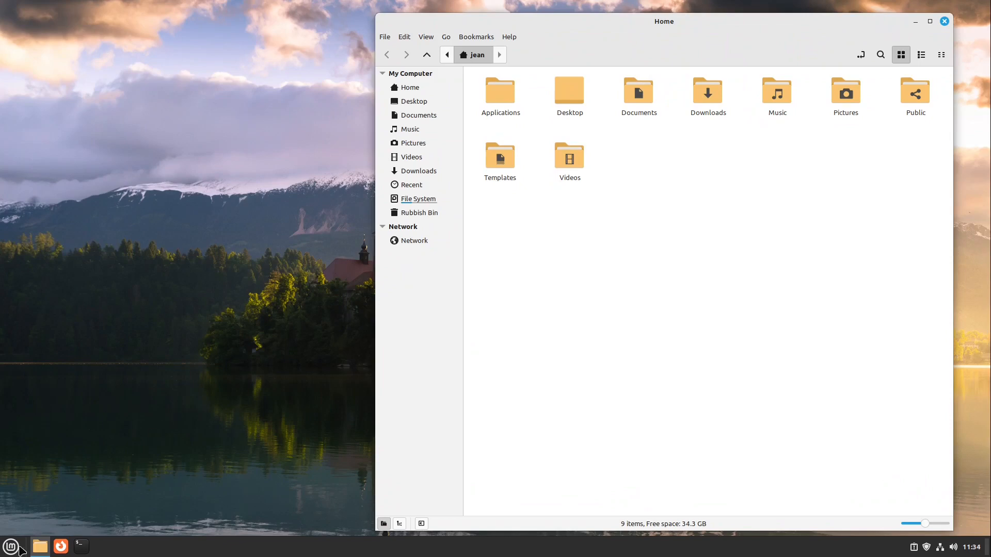
Find the Kdenlive 23.08.4 AppImage by searching for "kden", launch it and maximize its window.
click(17, 549)
text(kden)
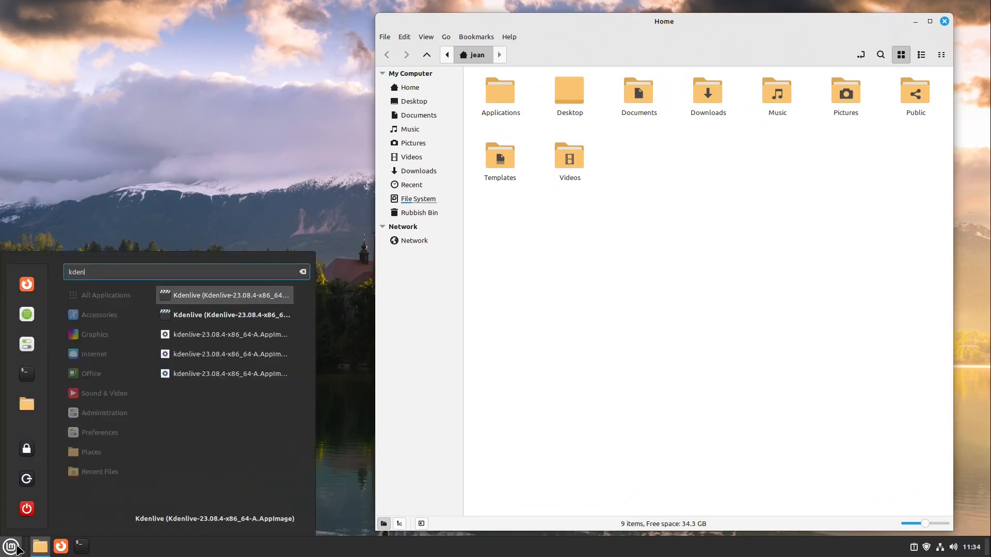
key(Down)
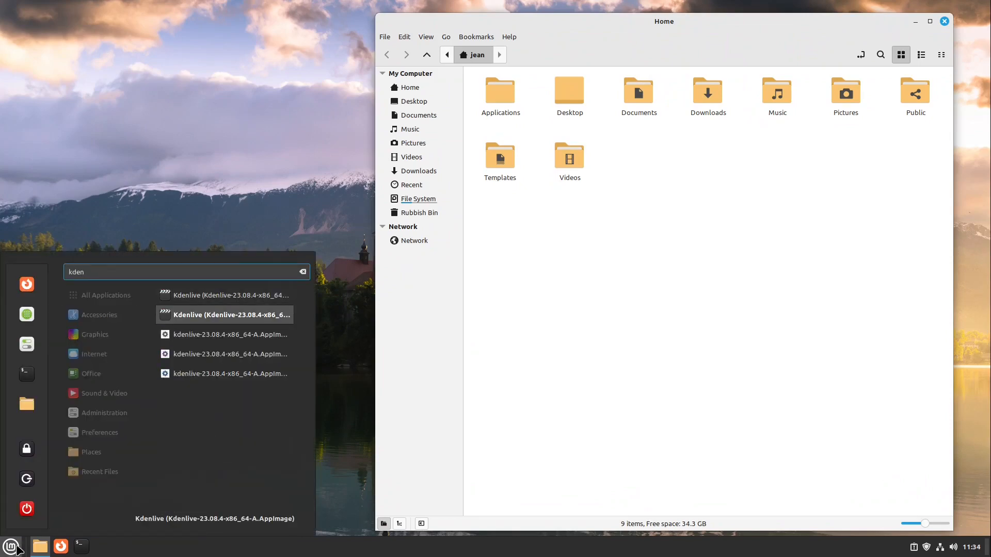
key(Return)
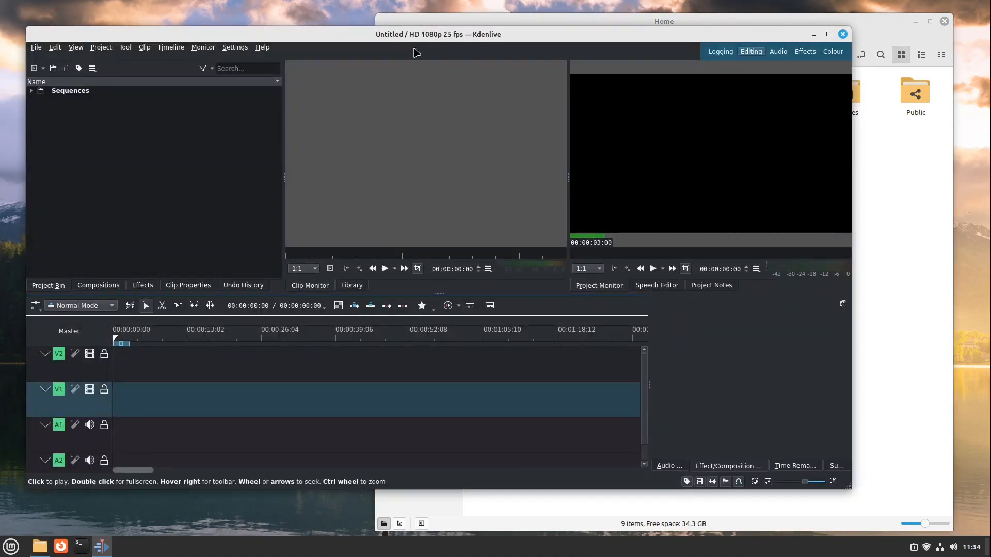
double_click(410, 34)
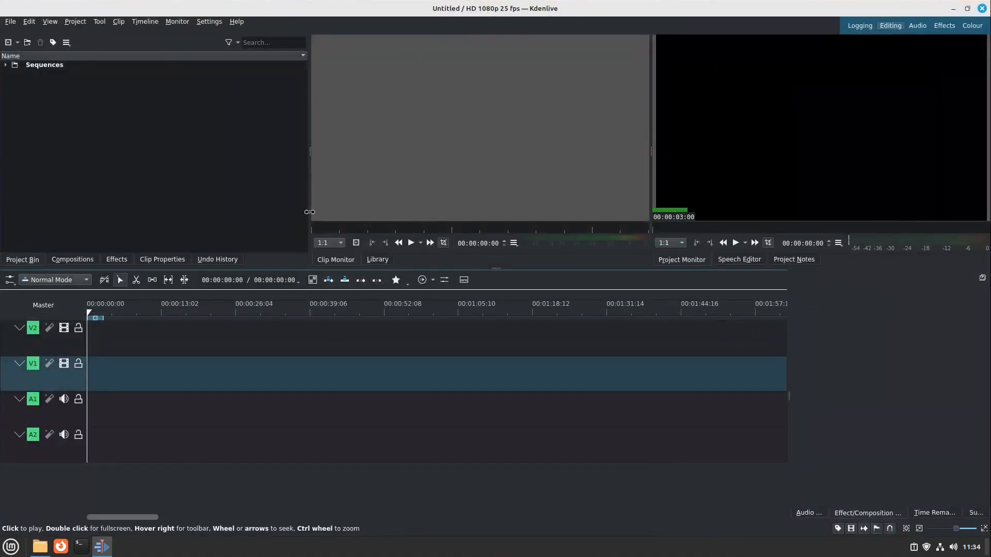
Add 2024-02-02_11-31-21.mkv from the Videos folder to the project bin and switch the project profile to HD 1080p 30 fps.
key(alt+Tab)
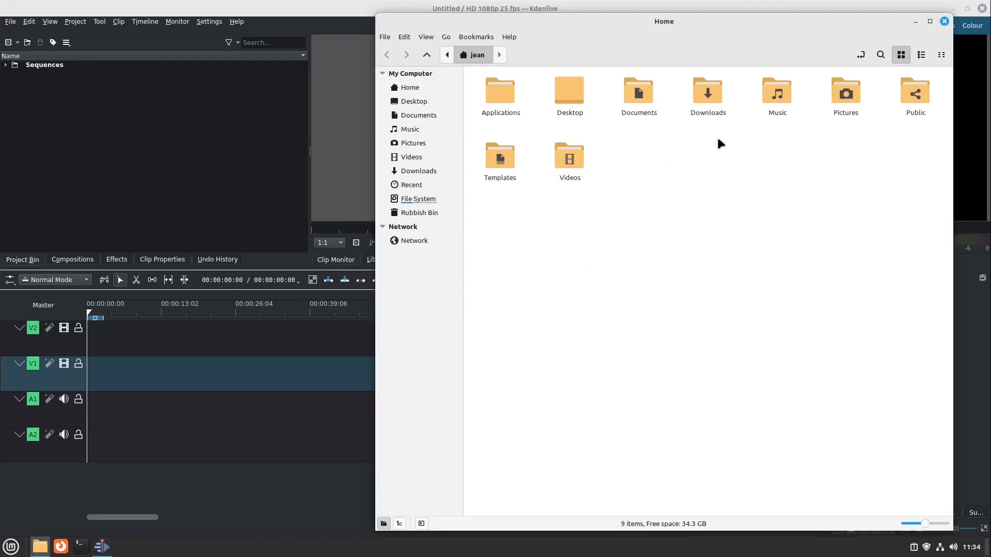
double_click(570, 161)
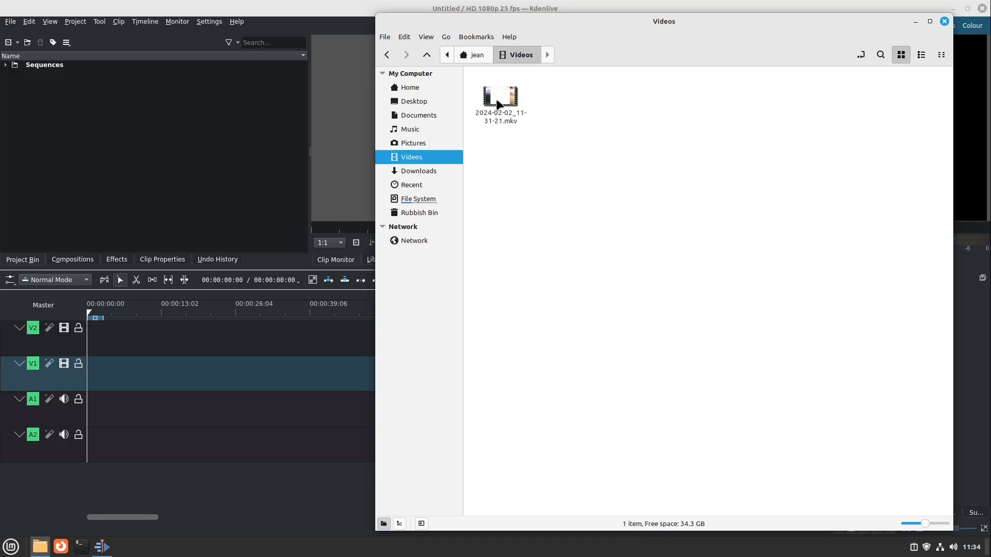
drag(494, 104, 106, 216)
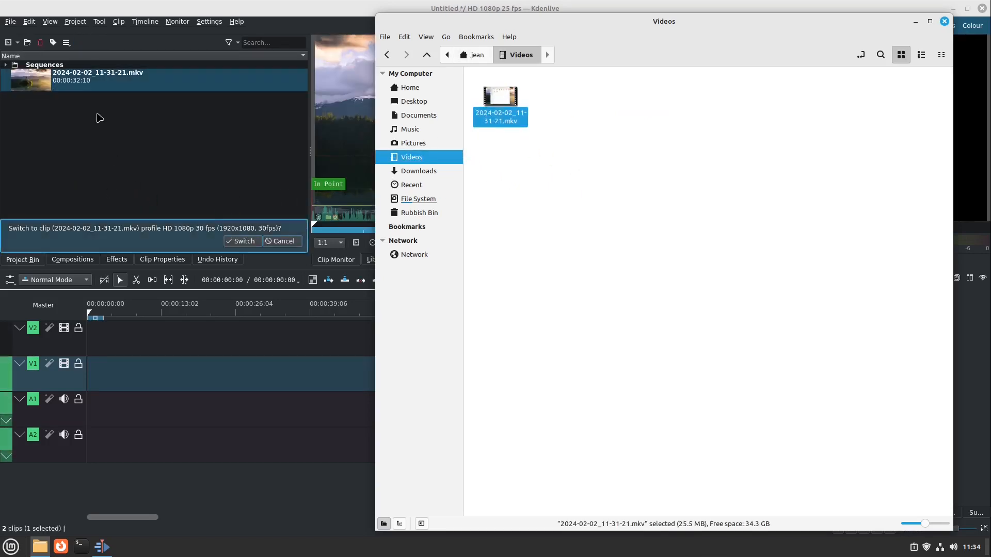
click(161, 4)
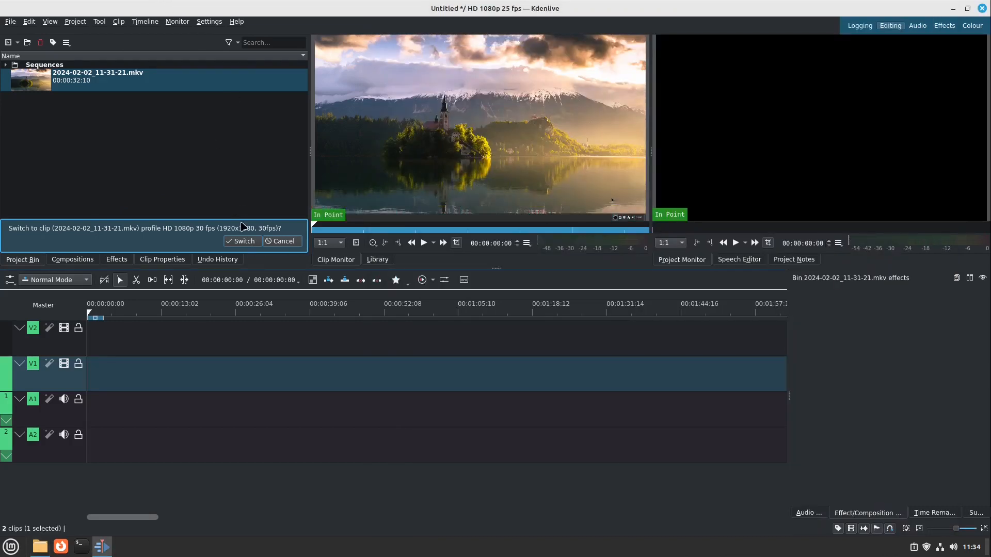
click(243, 242)
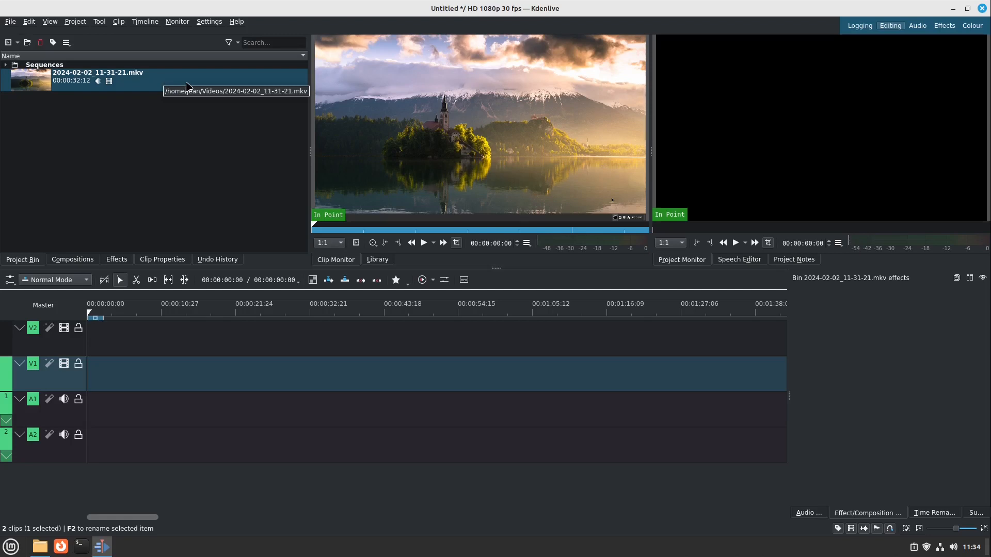
Place the recording at the start of video track V1 with its audio on A1 and A2, and move the playhead to about 00:00:07:19.
drag(178, 81, 146, 378)
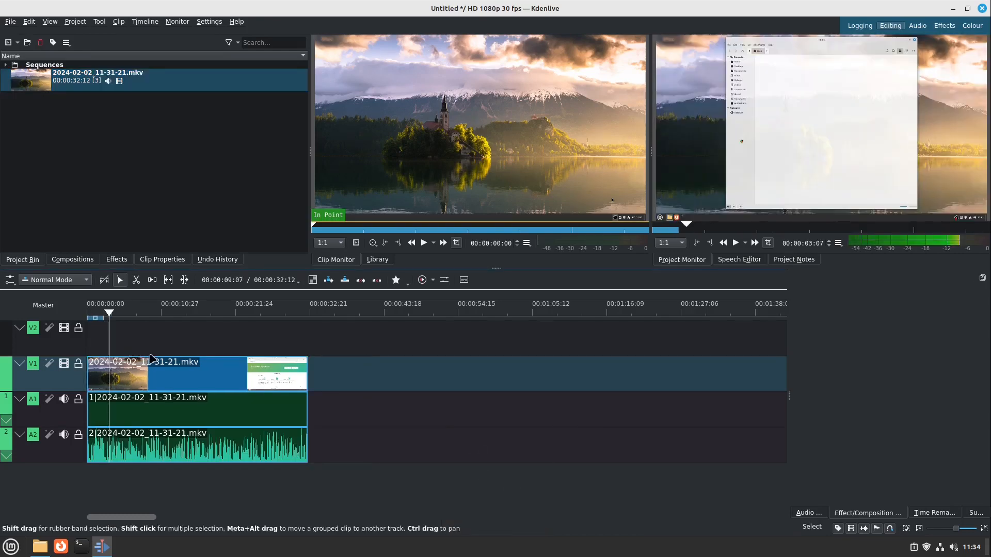
click(138, 341)
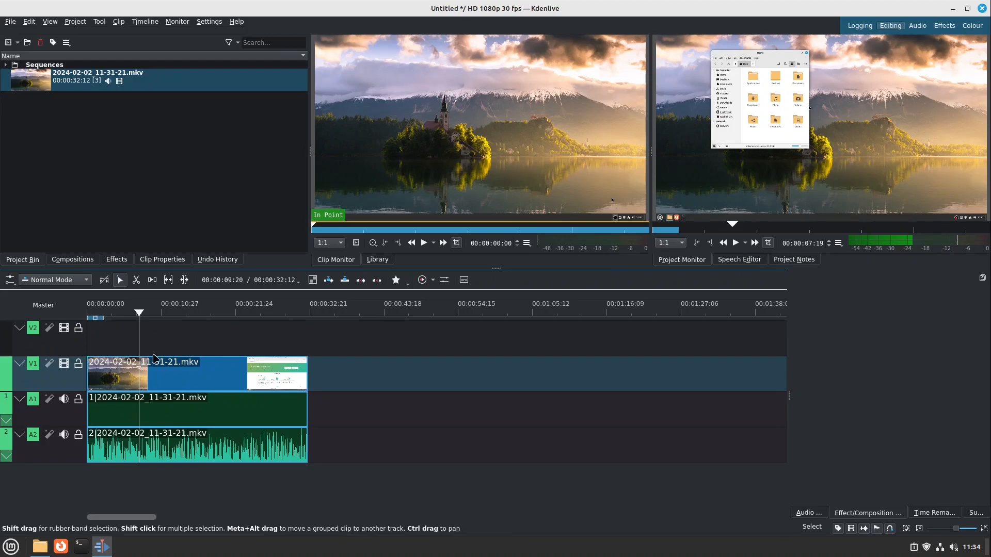
Enlarge the timeline scale and look along the recording's video and audio from beginning to end.
scroll(140, 380, up, 1)
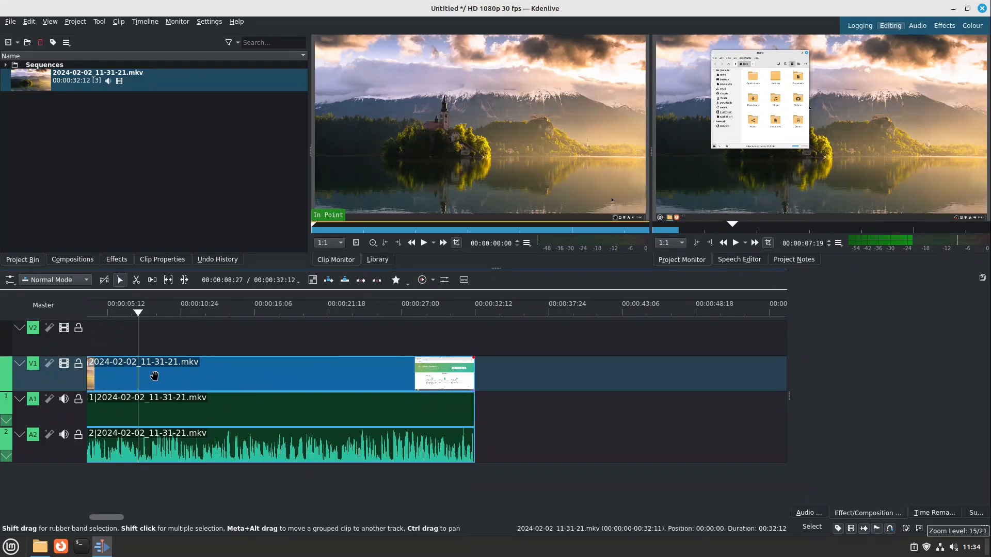
scroll(155, 376, up, 1)
scroll(156, 375, up, 3)
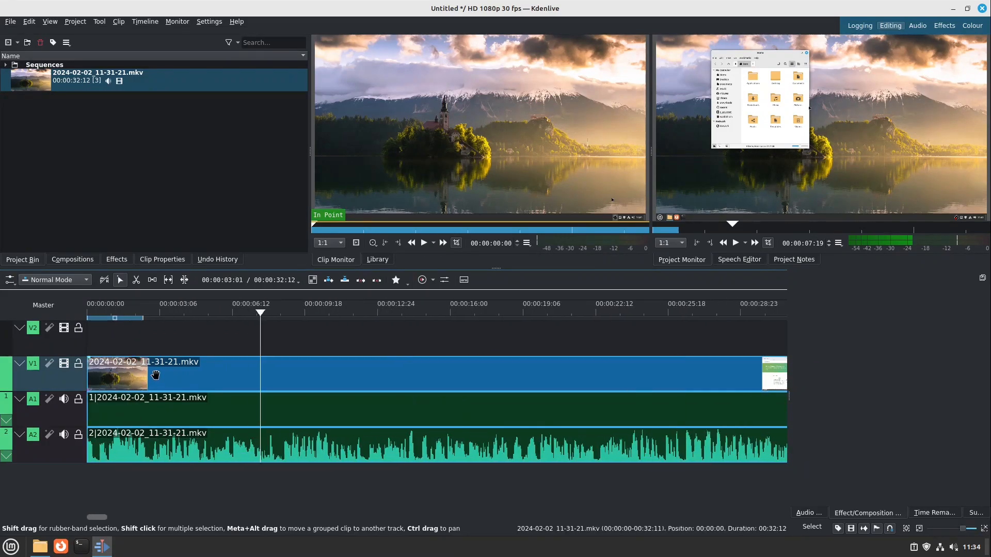
scroll(156, 375, down, 2)
scroll(156, 375, down, 3)
scroll(156, 375, up, 2)
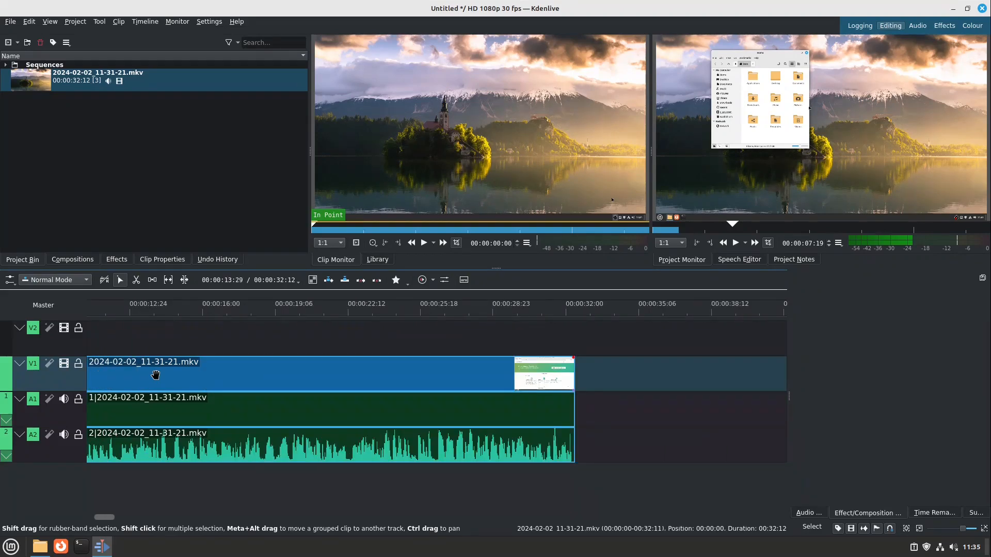
scroll(156, 375, up, 1)
scroll(156, 375, down, 3)
scroll(156, 375, up, 3)
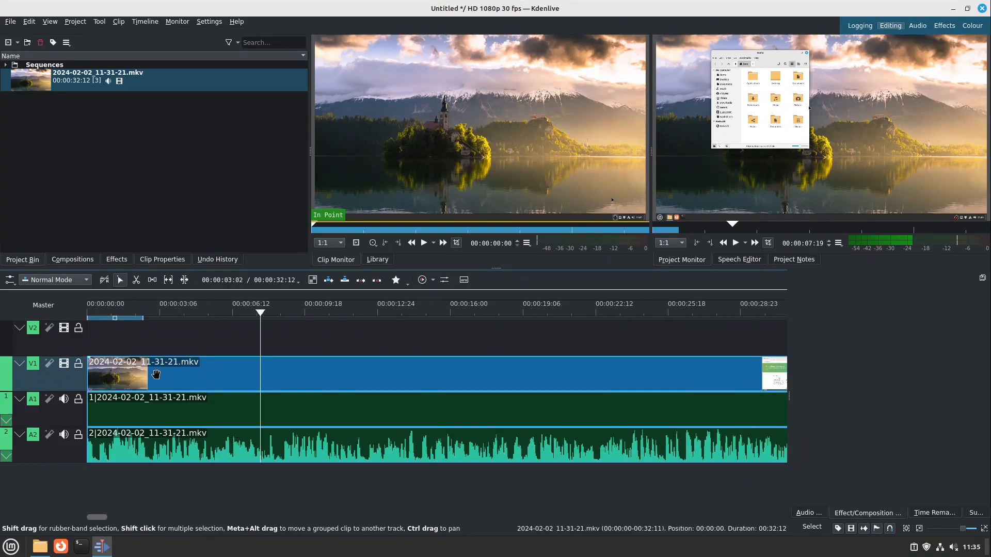
scroll(156, 375, down, 1)
scroll(156, 376, down, 3)
scroll(156, 375, up, 2)
scroll(156, 375, up, 1)
Examine the clip's video and its separate A1 and A2 audio parts, moving the playhead to about 00:00:02:16.
drag(166, 346, 134, 355)
click(125, 366)
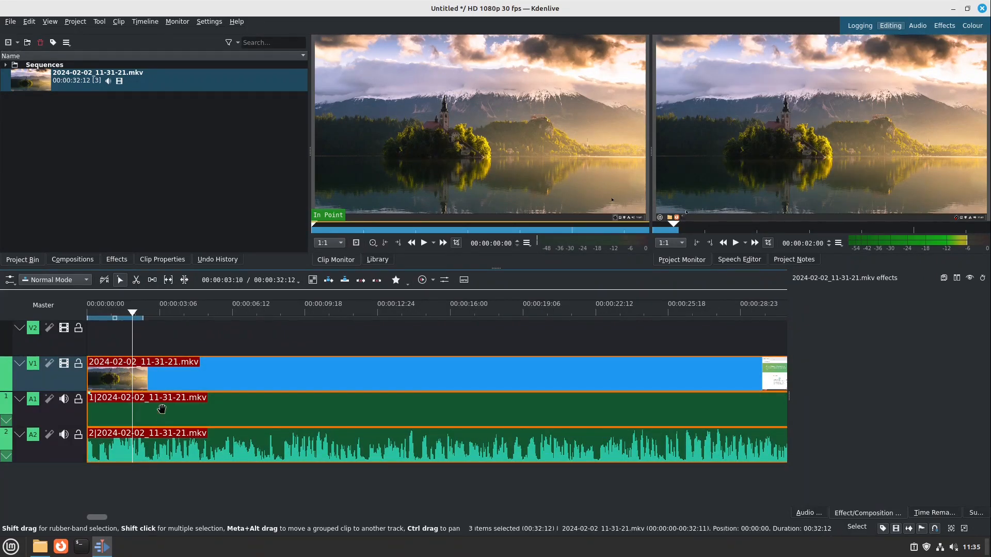
click(148, 418)
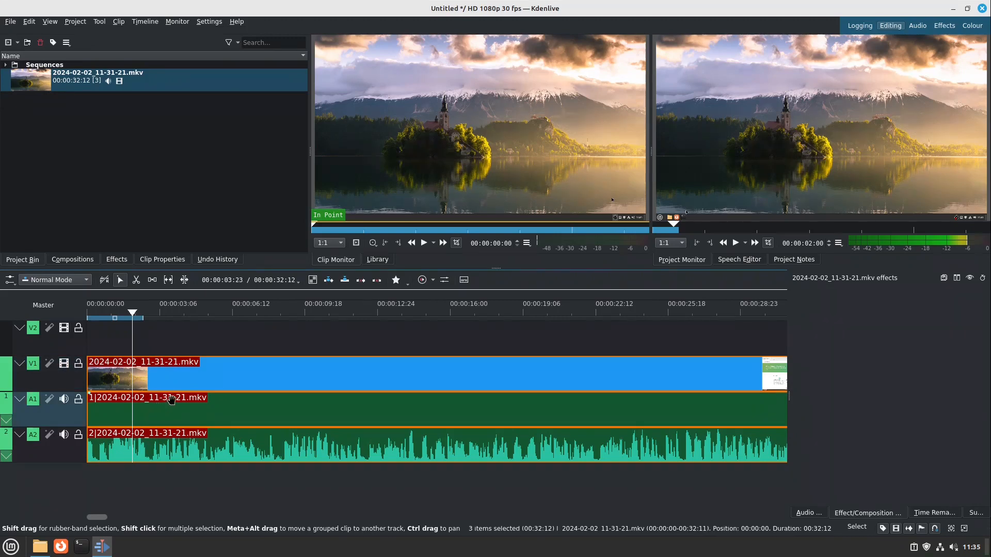
click(166, 445)
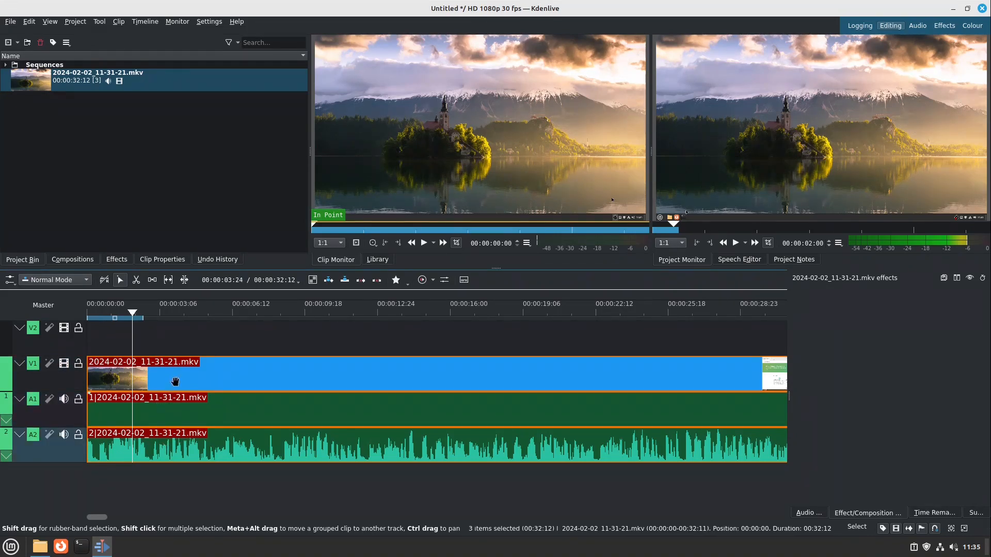
drag(171, 332, 144, 333)
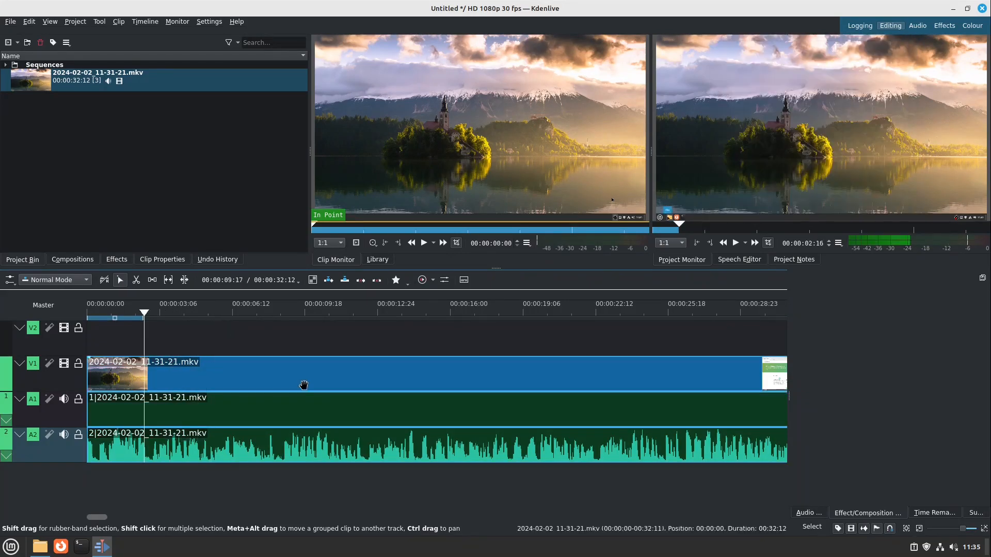
Save the project in the Videos folder under the name Tutorial.
key(ctrl+s)
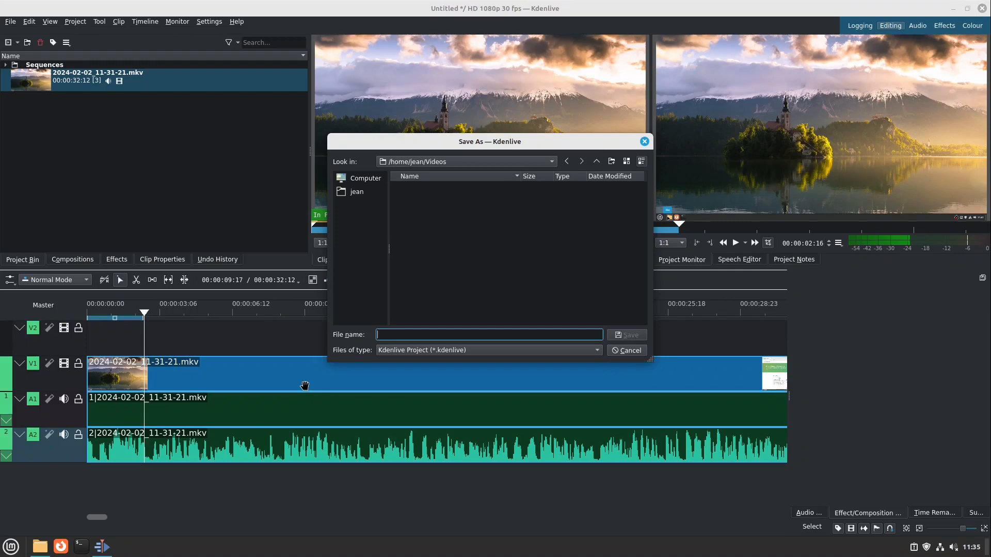
text(Tu)
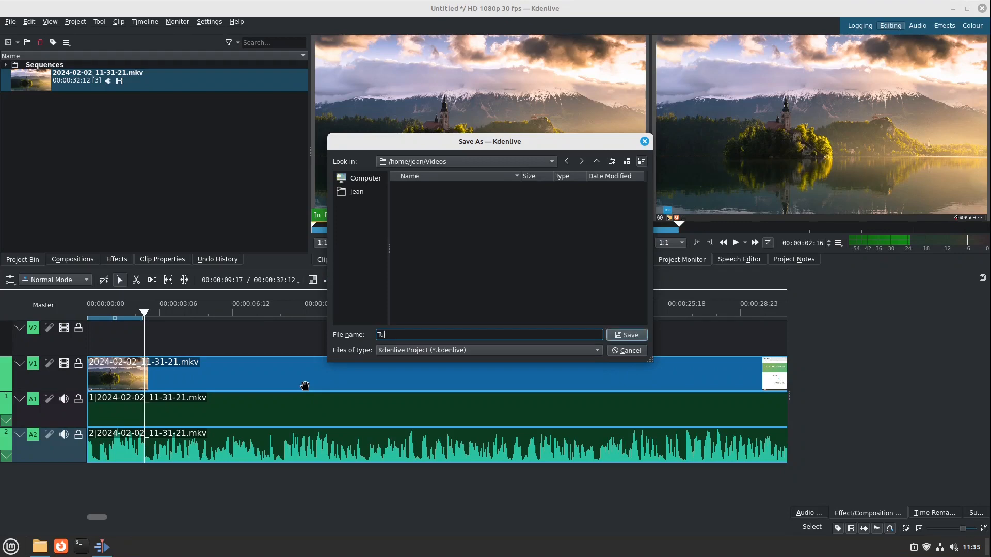
text(torial)
key(Return)
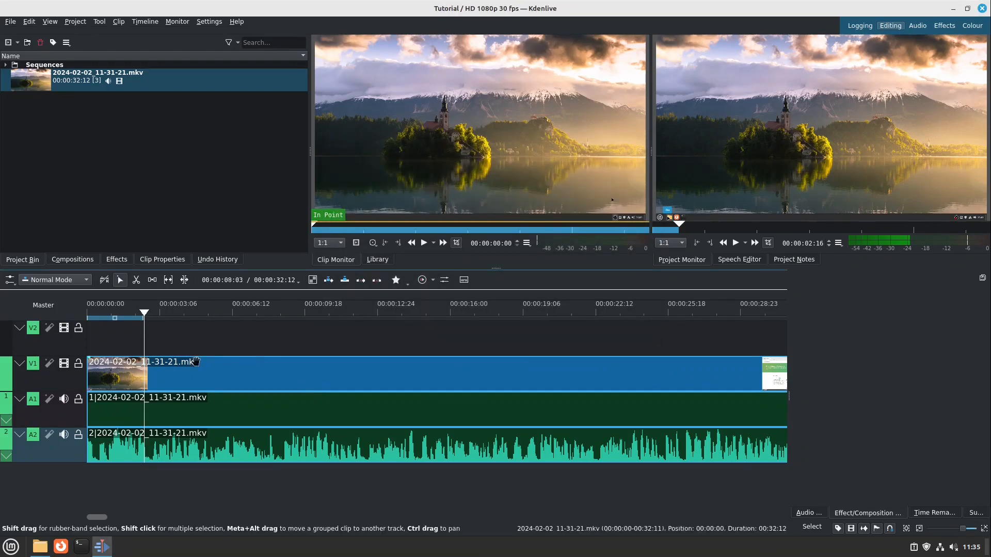
Scrub through the recording to about 00:00:08:12 and back to 00:00:05:10, leaving the clip deselected.
drag(155, 337, 279, 326)
click(290, 370)
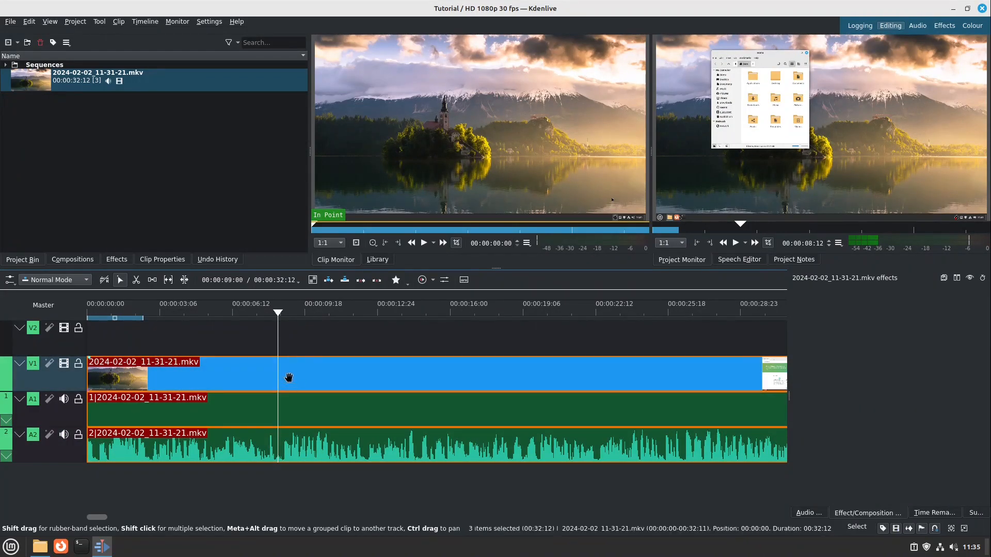
drag(280, 351, 212, 360)
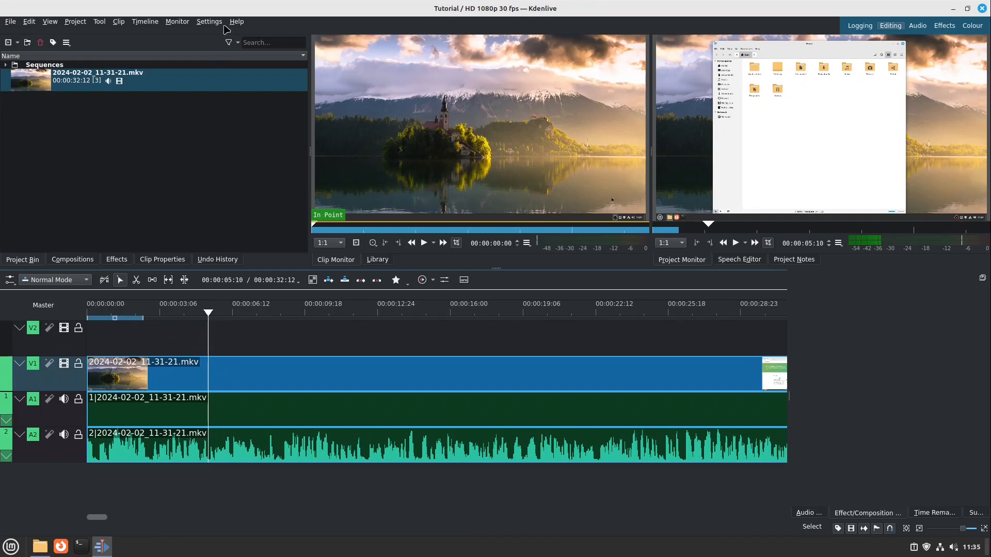
Assign S as the alternate keyboard shortcut for Delete Selected Item, reassigning it from the Selection Tool.
click(209, 22)
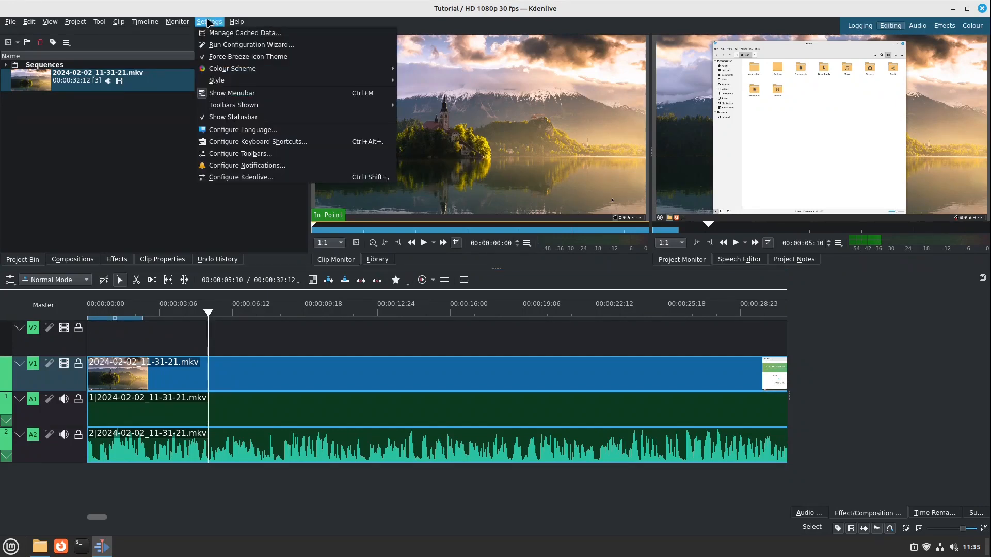
click(243, 146)
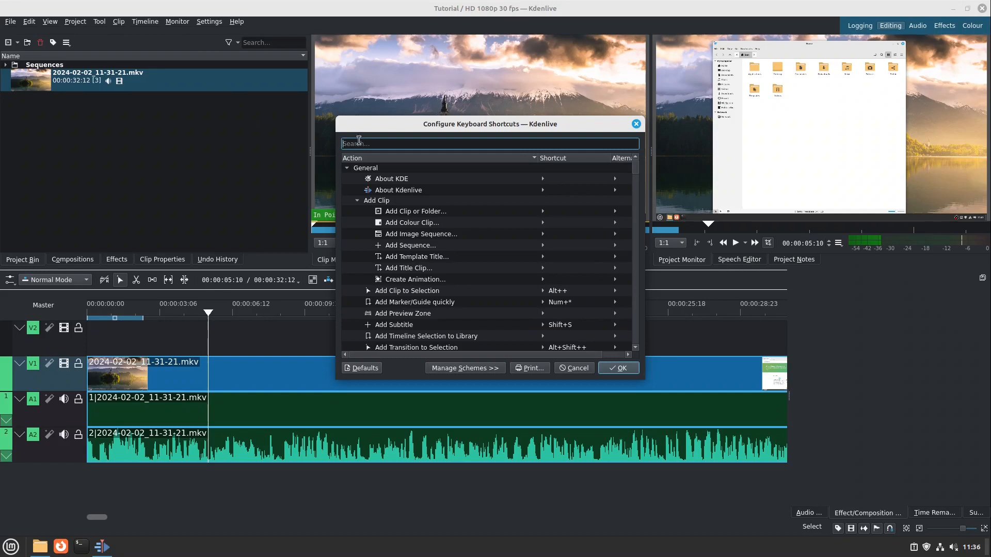
text(delete)
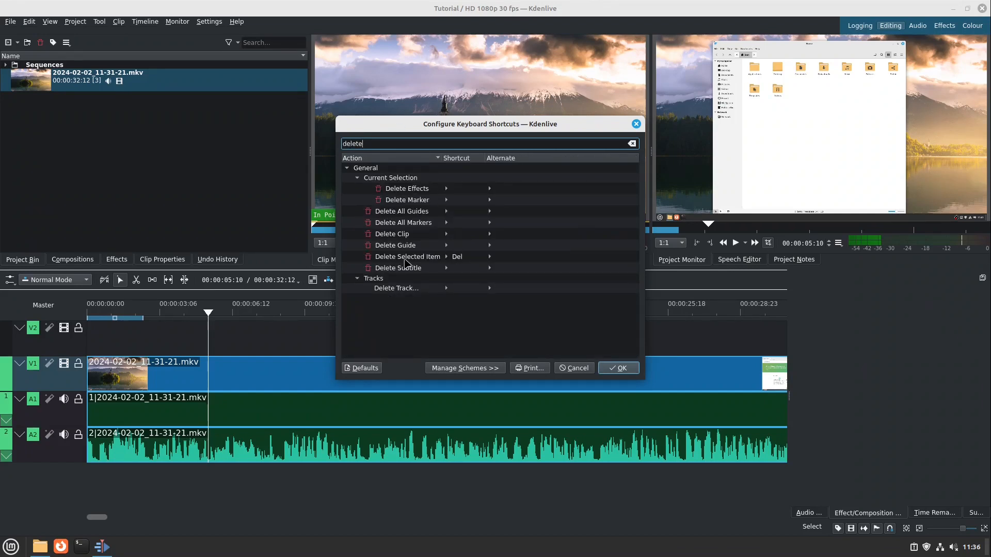
click(499, 257)
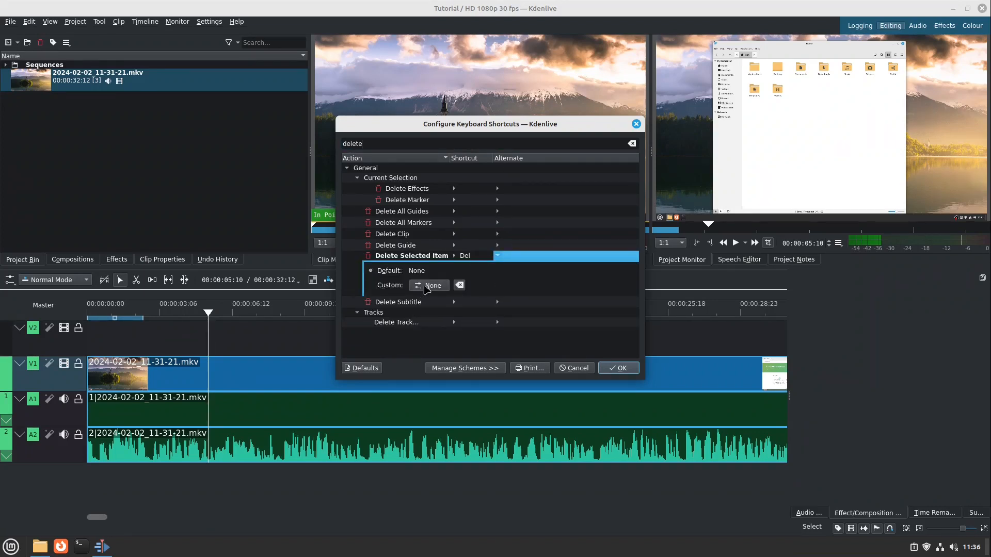
click(429, 286)
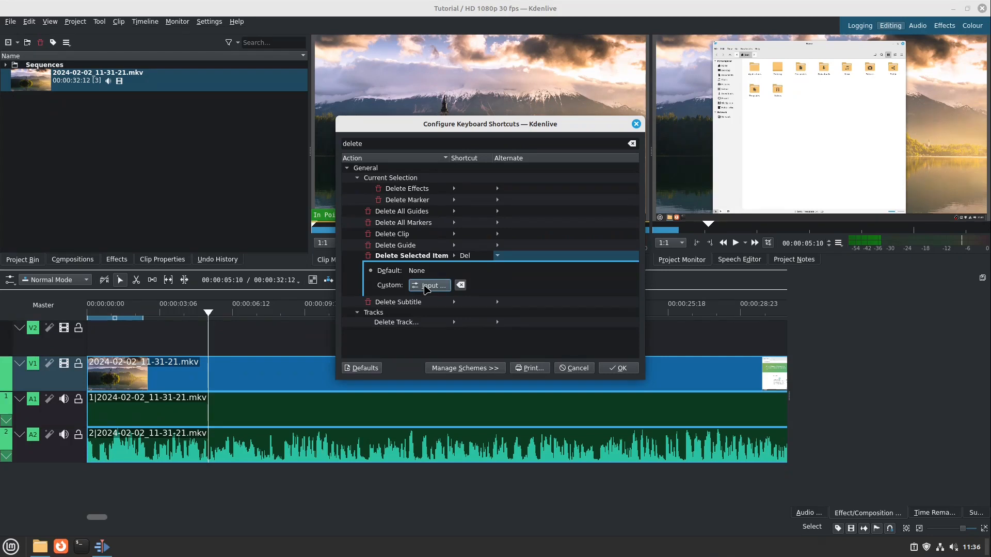
key(s)
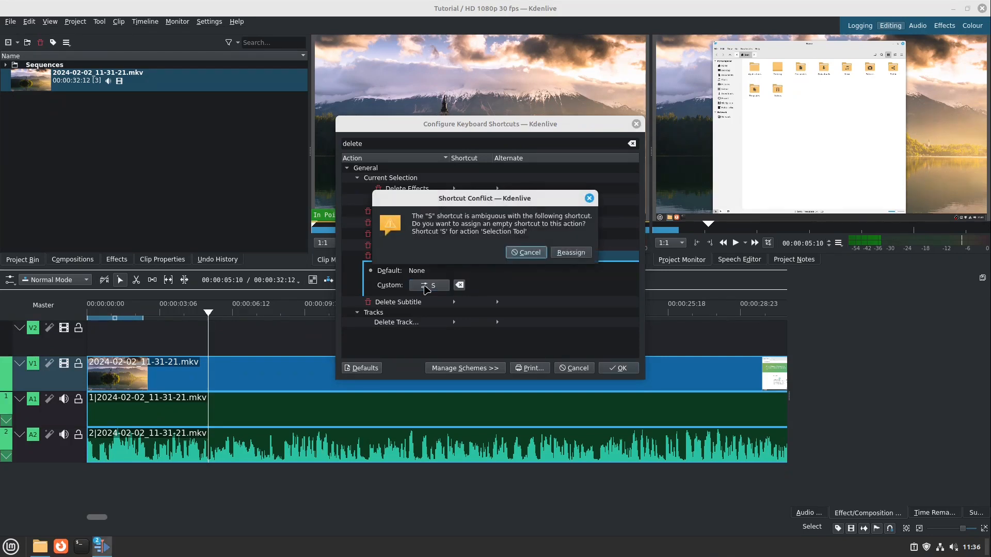
click(570, 255)
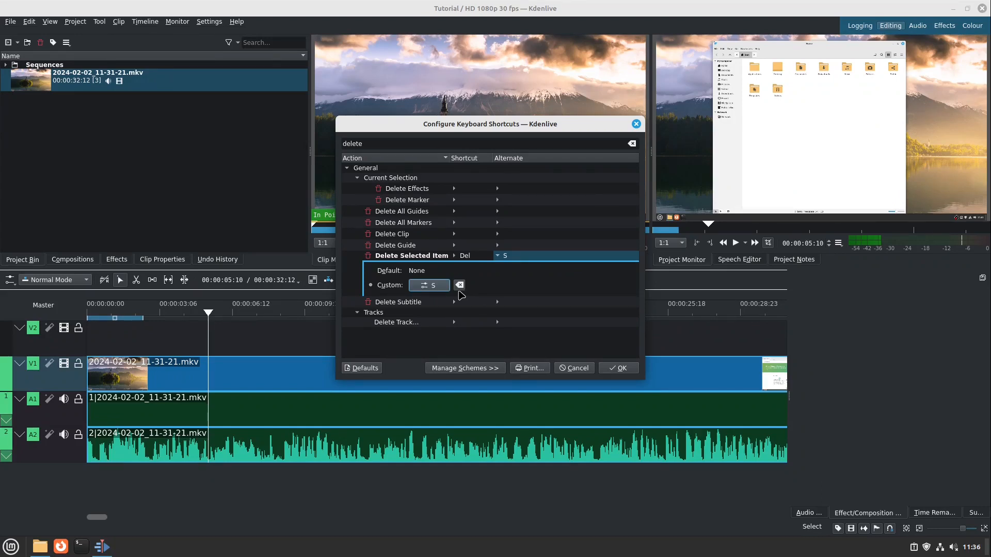
Assign D as the alternate keyboard shortcut for Cut Clip and apply the shortcut changes.
double_click(414, 143)
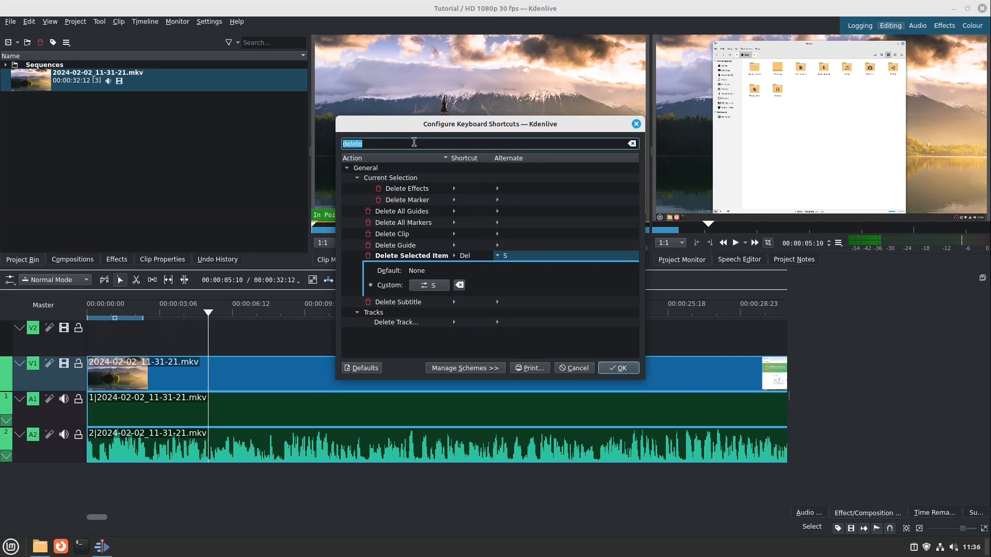
text(cut)
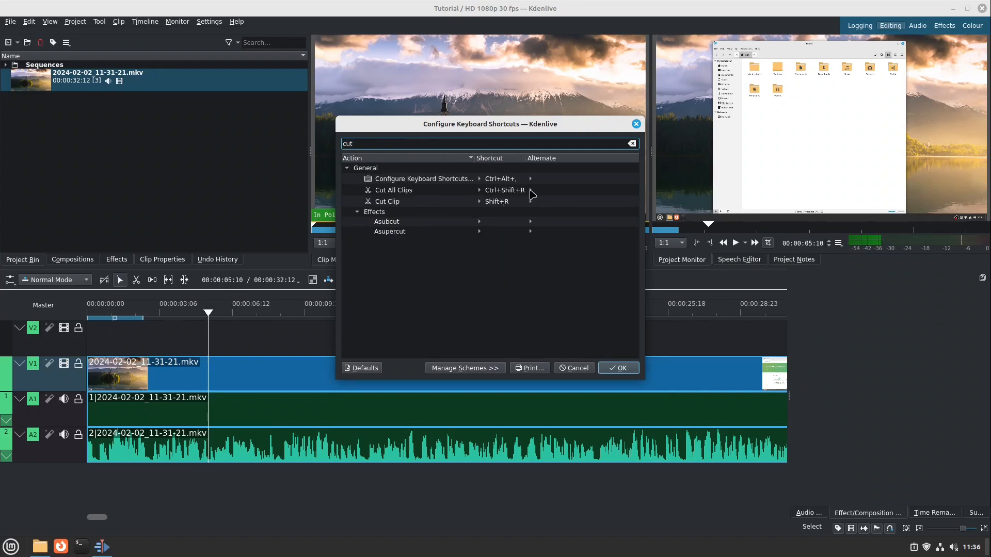
click(547, 201)
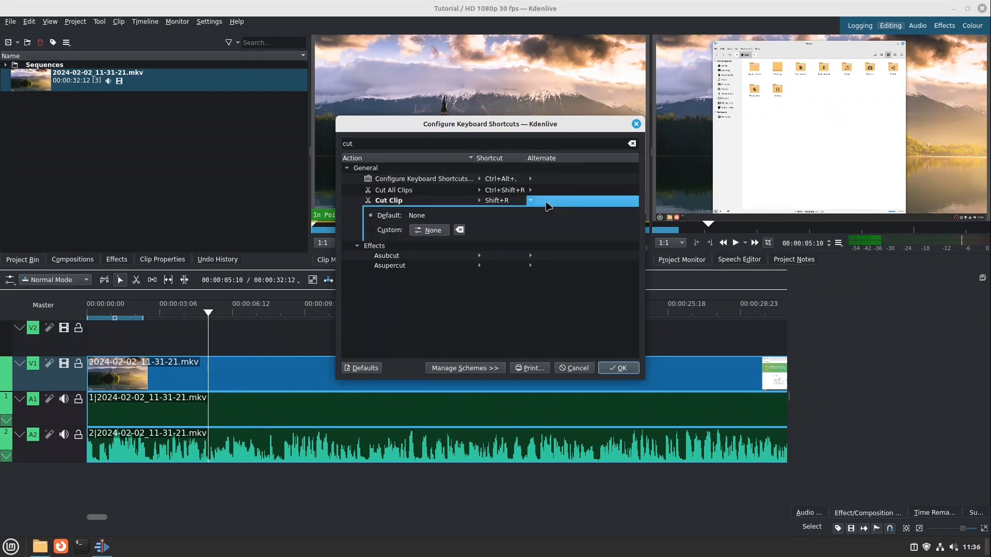
click(548, 202)
click(548, 202)
click(429, 231)
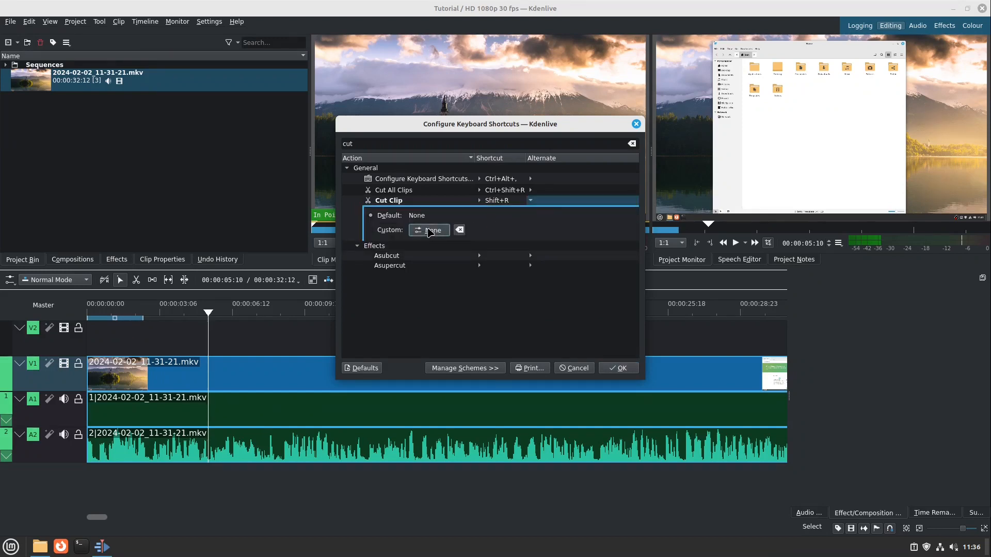
click(429, 230)
key(d)
click(620, 368)
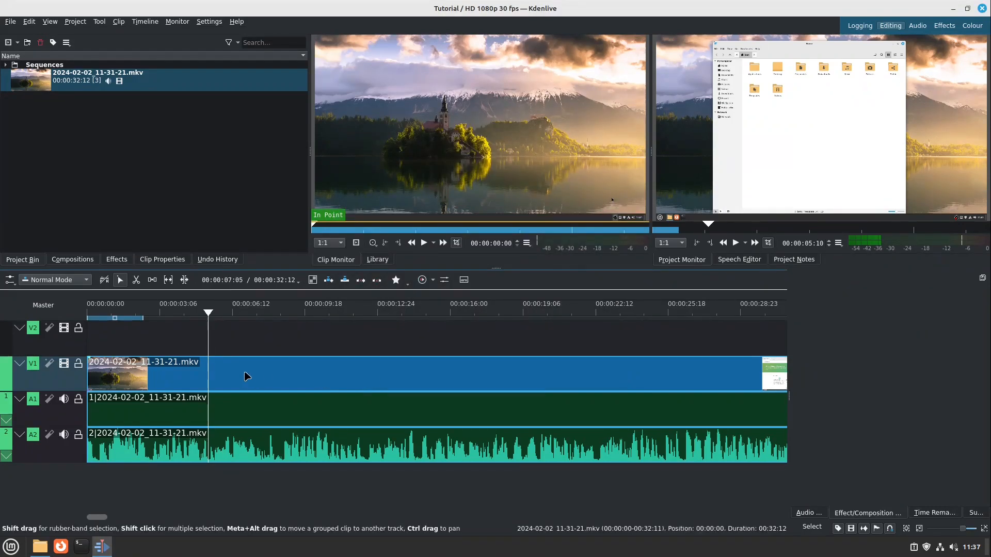
Cut the recording's video and audio at 00:00:00:27.
click(192, 341)
click(109, 350)
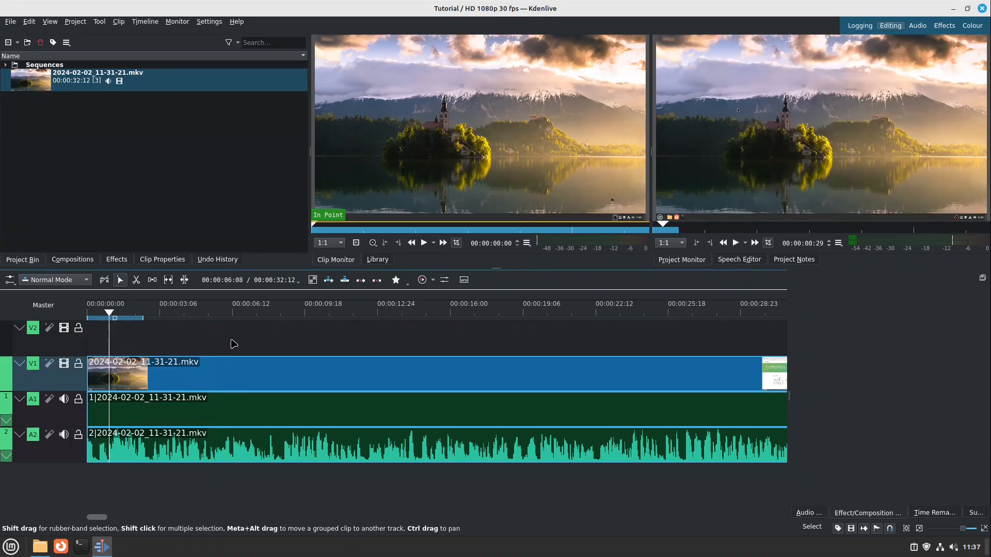
drag(232, 343, 110, 347)
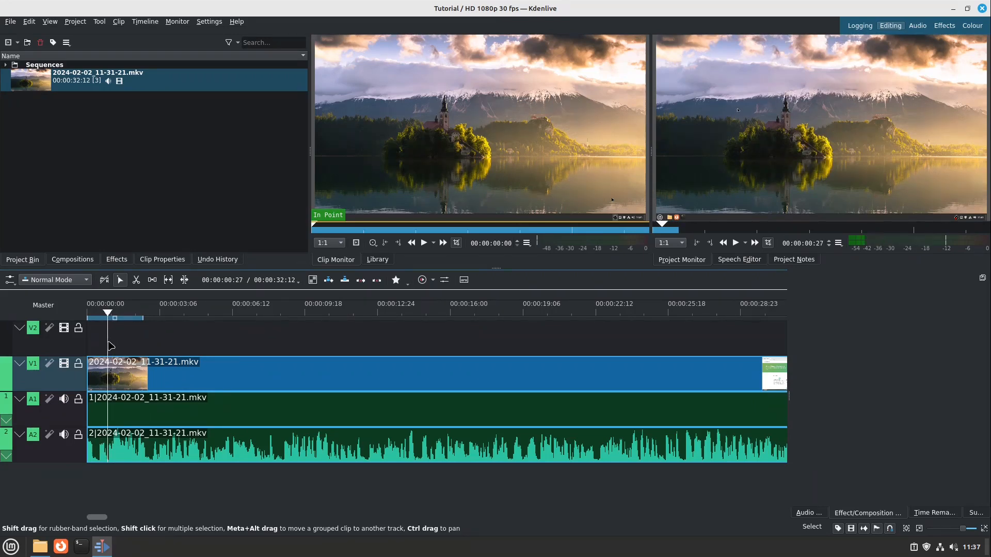
key(shift+r)
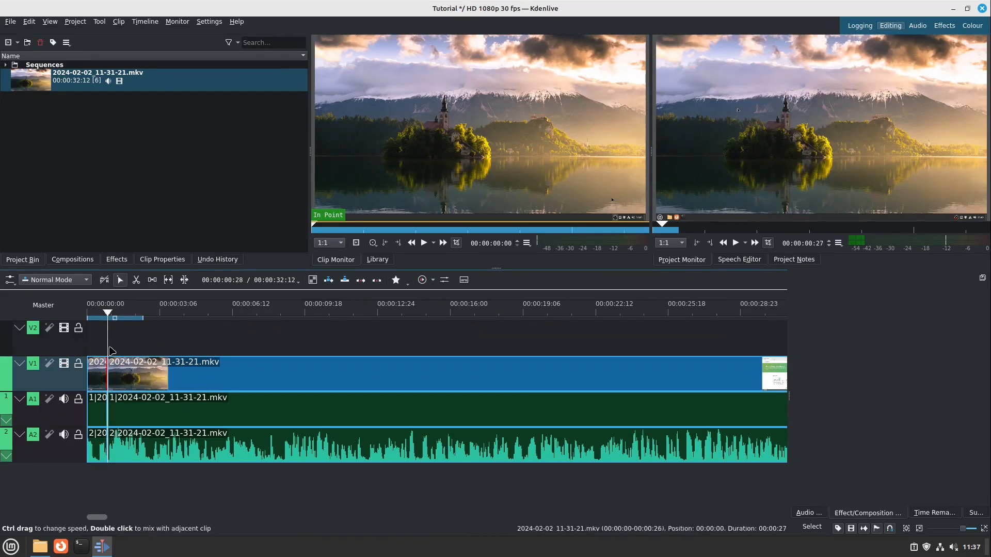
Delete the short opening piece before the cut and move the remaining recording to the start of the timeline.
key(space)
click(96, 376)
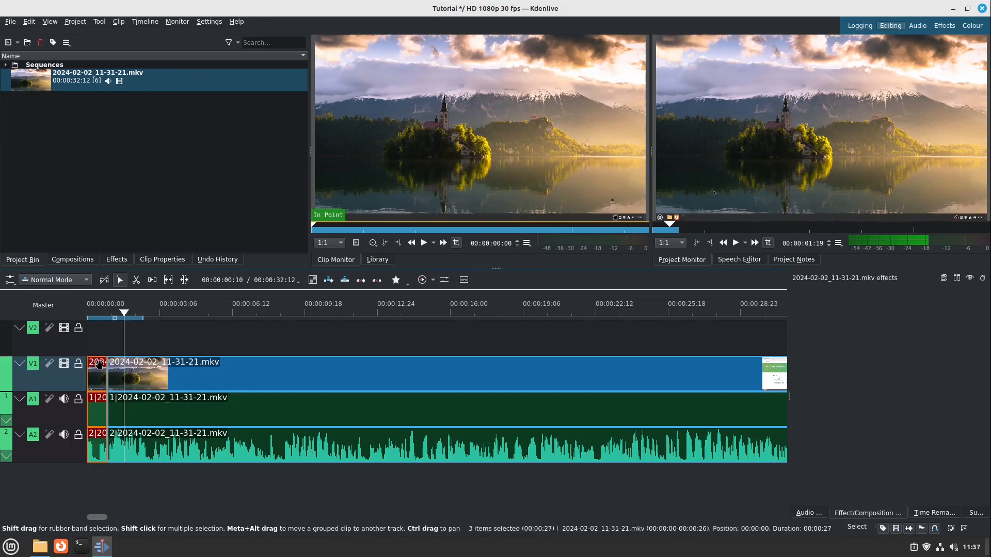
scroll(96, 376, up, 2)
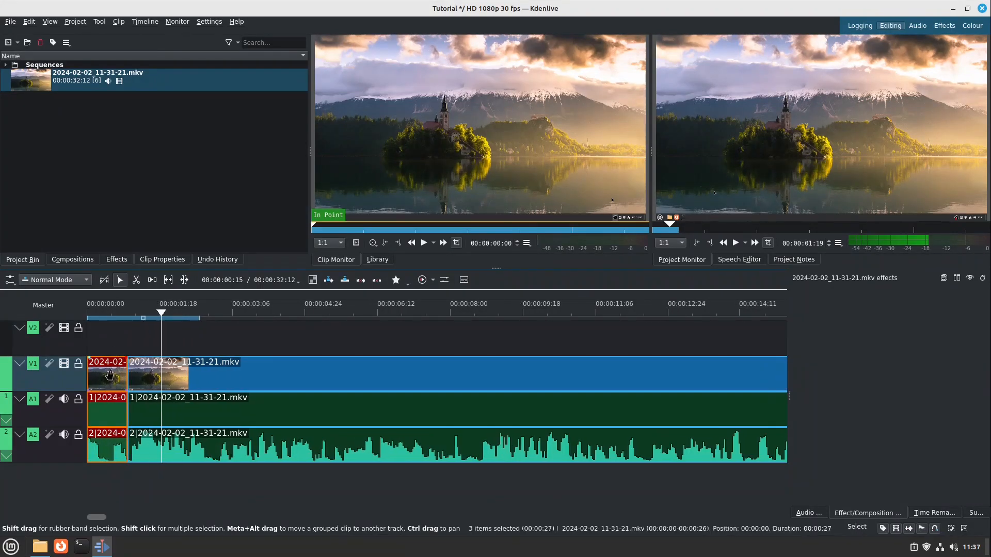
key(Delete)
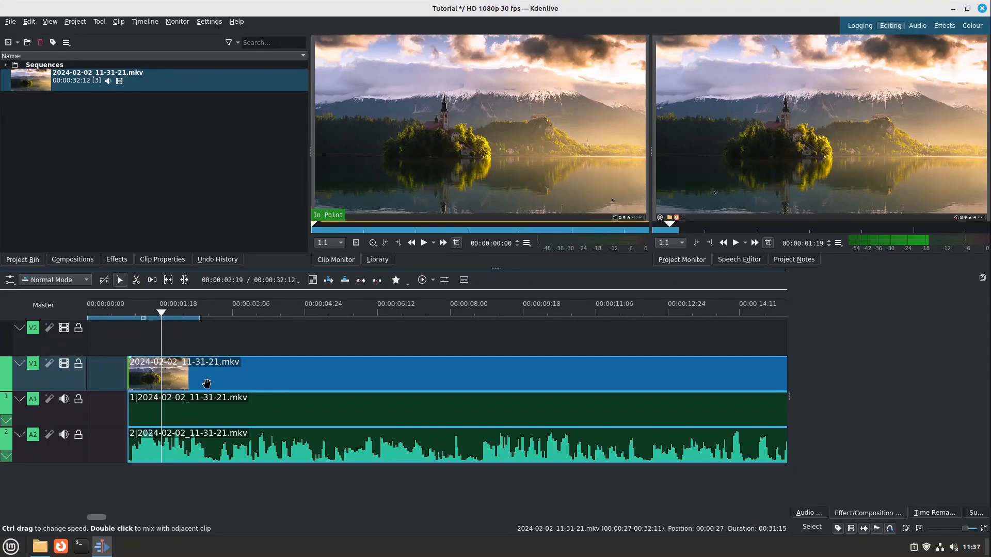
drag(214, 381, 173, 381)
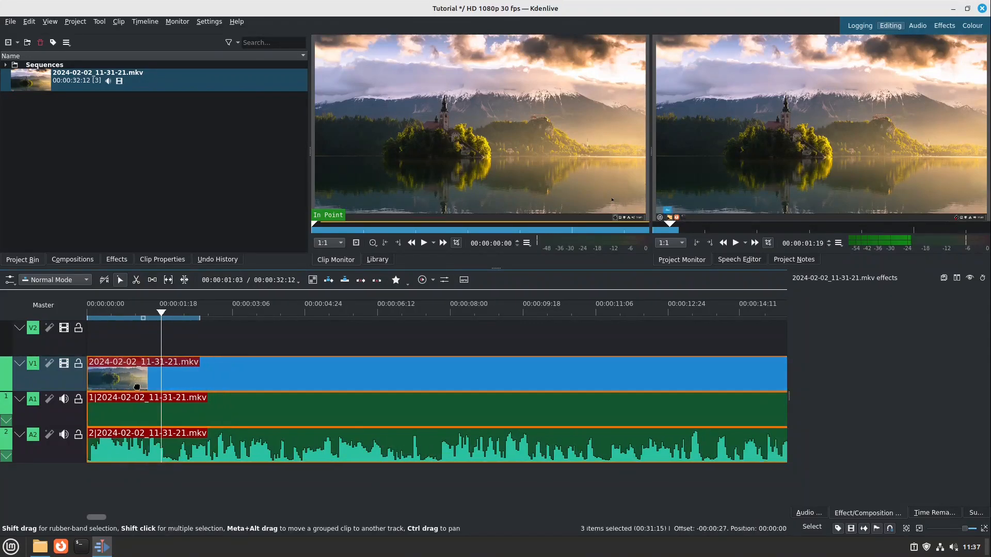
Cut the recording at about 00:00:01:28 and again at 00:00:04:13.
click(139, 334)
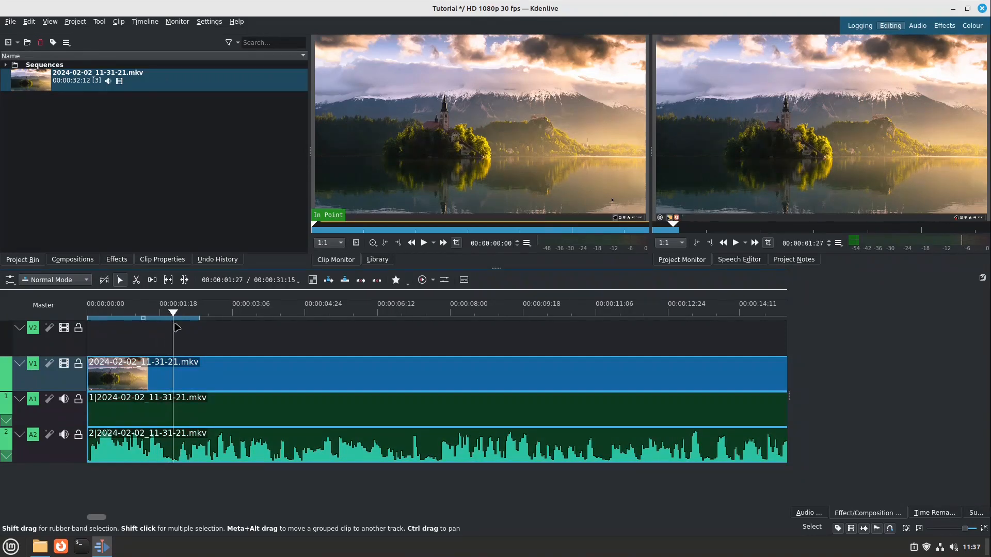
mouse_move(174, 330)
mouse_down()
mouse_move(155, 339)
mouse_move(176, 334)
mouse_up()
key(shift+r)
key(space)
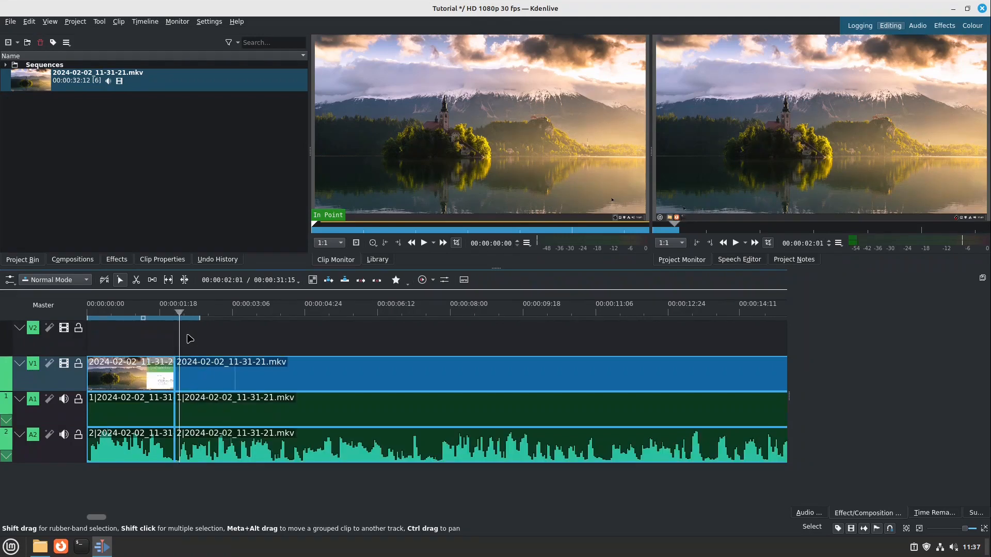
key(shift+r)
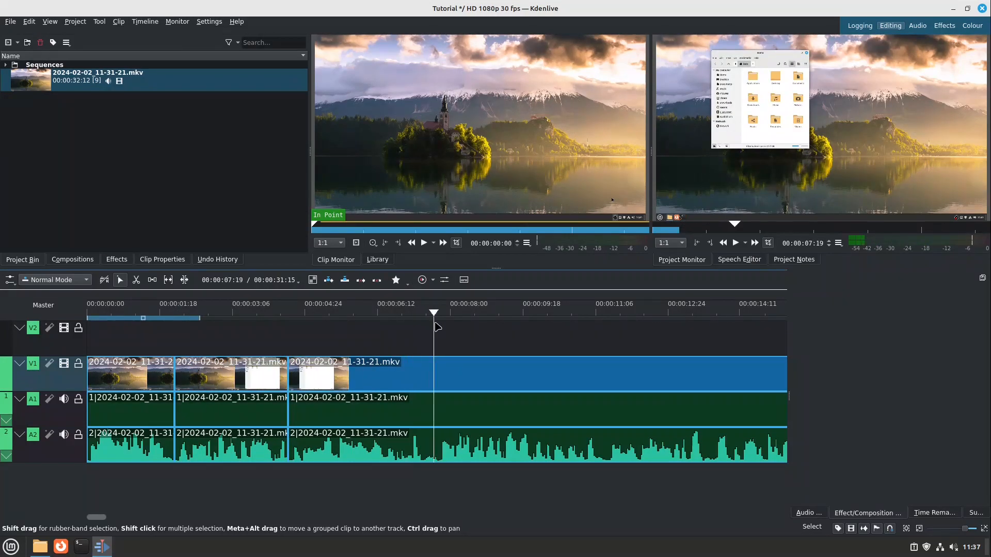
Cut out the section between 00:00:07:02 and about 00:00:07:23 and close the gap with the remaining recording.
key(shift+r)
drag(422, 330, 408, 334)
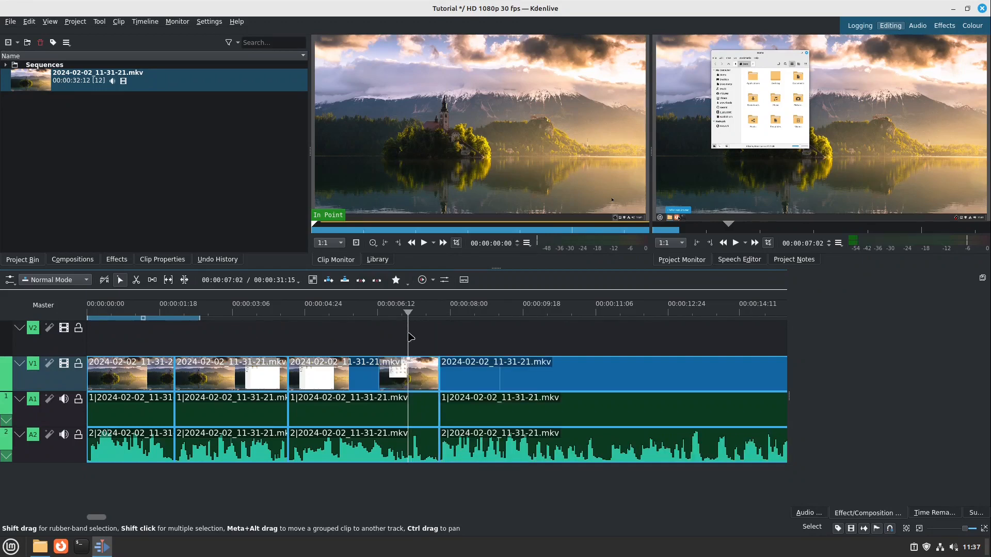
key(shift+r)
click(424, 384)
key(Delete)
drag(518, 385, 488, 384)
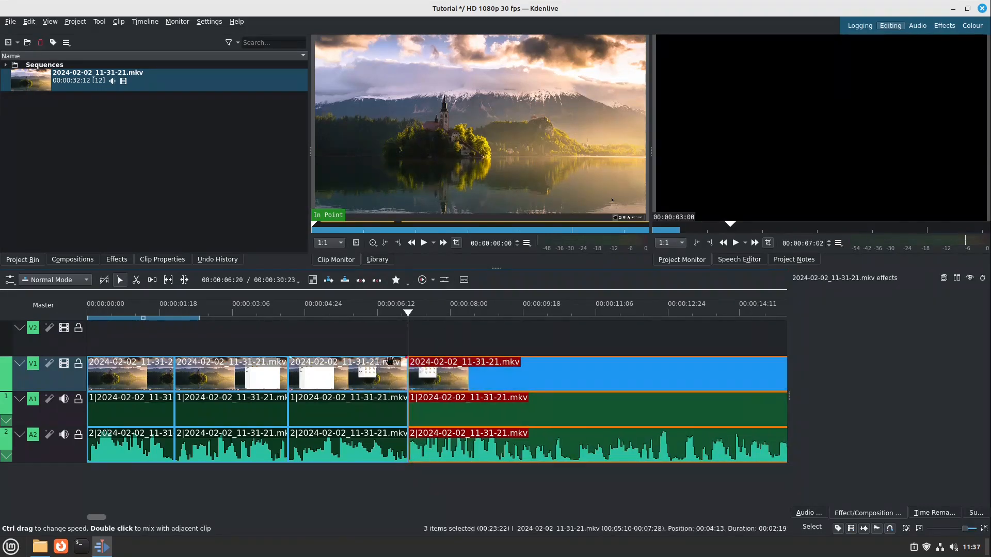
Cut the recording at 00:00:10:21 and save the project.
drag(328, 341, 577, 329)
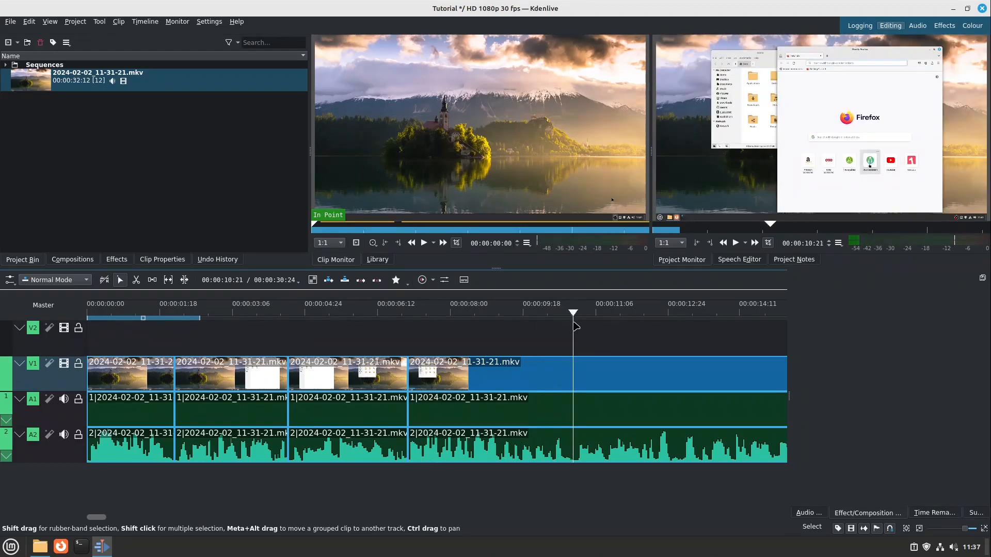
key(shift+r)
scroll(517, 368, down, 2)
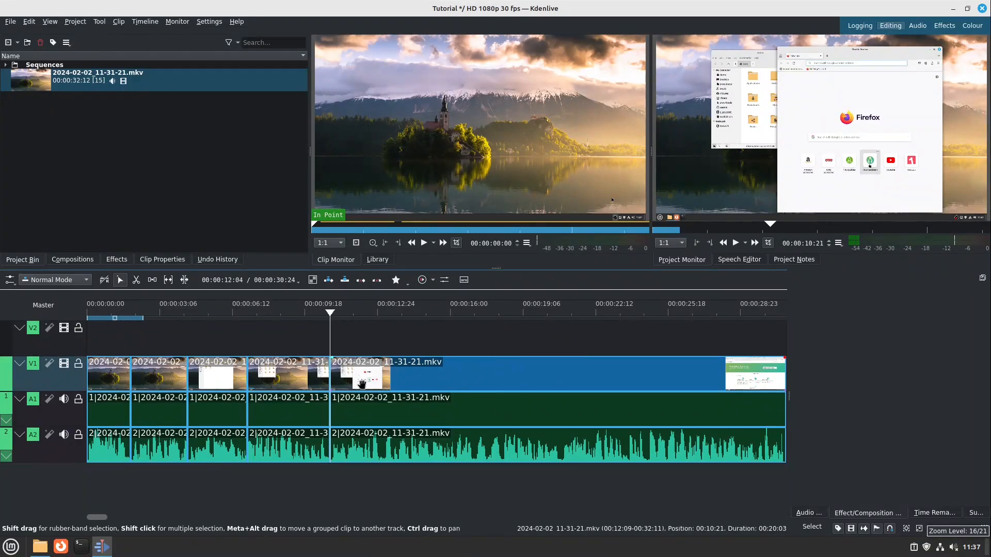
scroll(362, 384, down, 1)
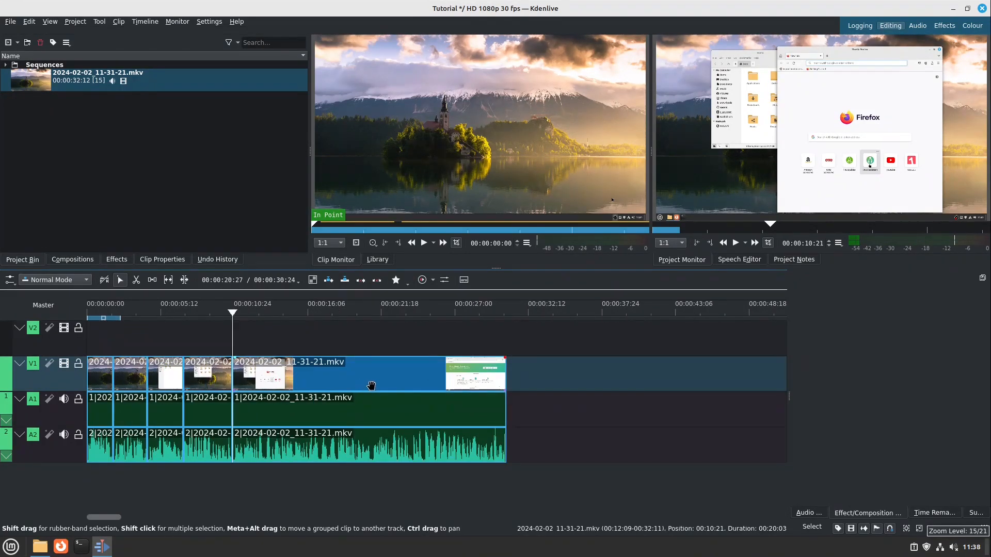
key(ctrl+s)
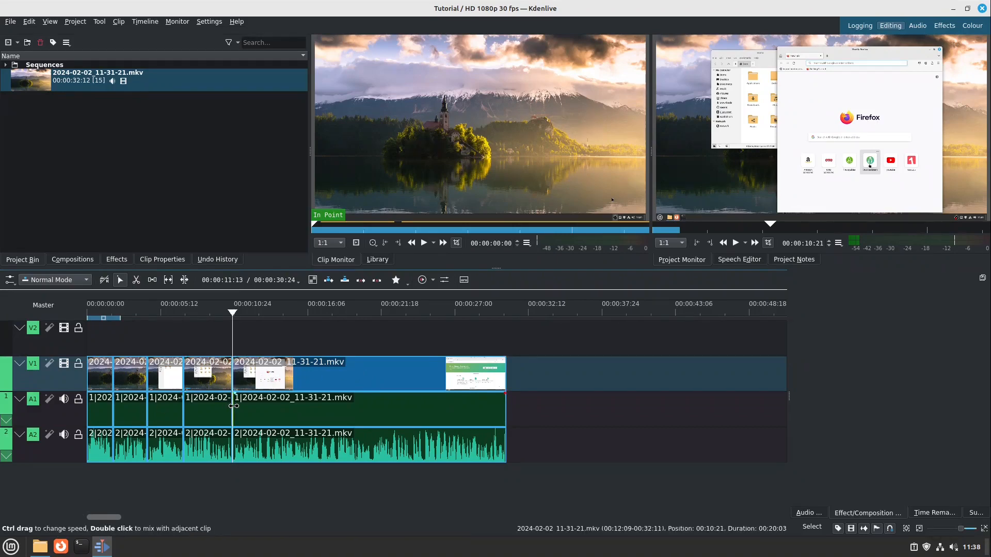
Dock the Effects list in the same group as the Clip Monitor and Library.
click(115, 260)
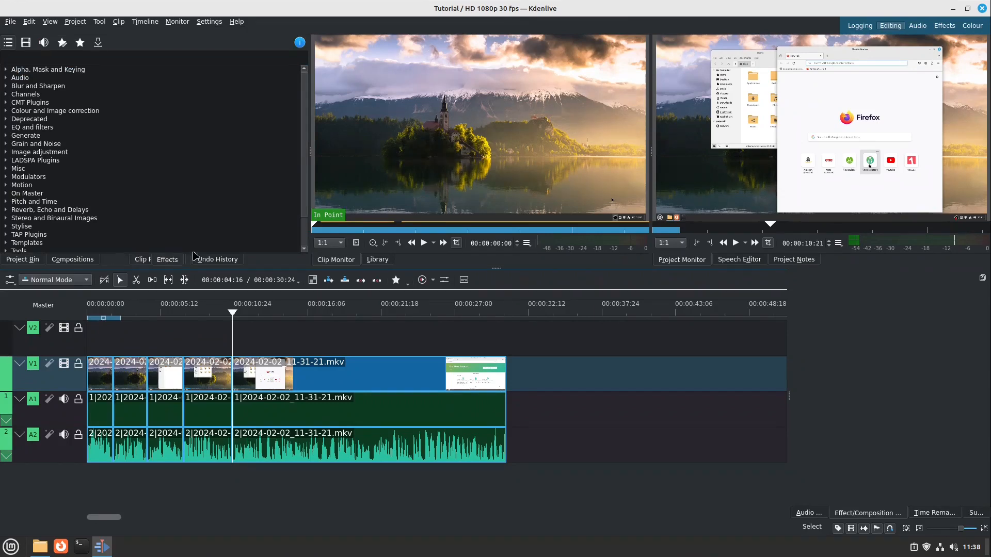
drag(195, 257, 495, 111)
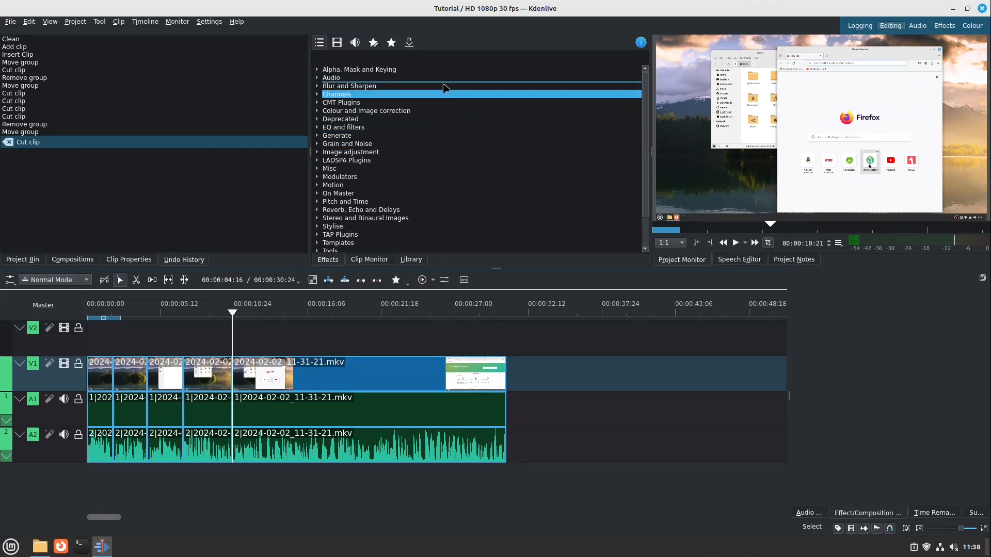
Search the effects for "audio" and view the favourite effects and the audio effects.
click(365, 58)
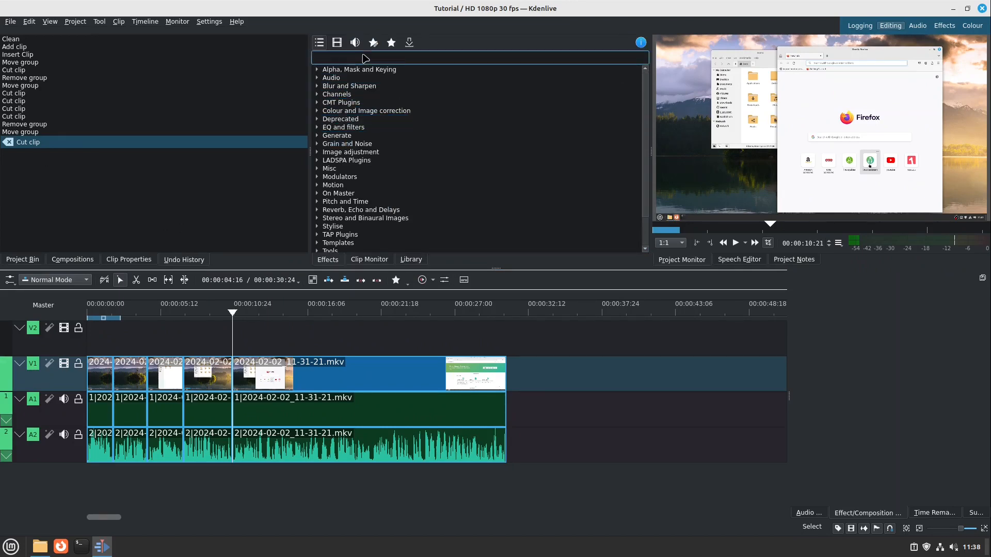
text(audio)
click(391, 43)
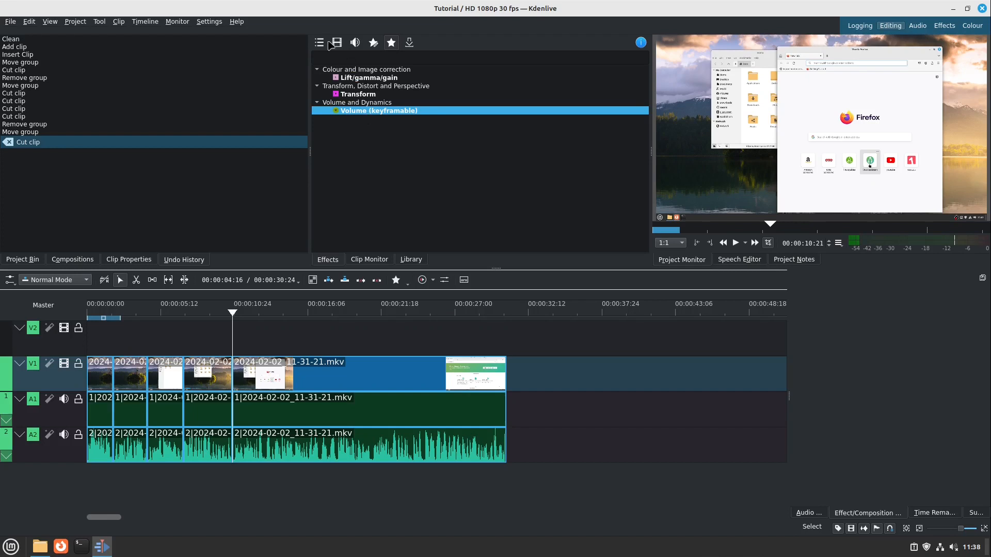
click(355, 42)
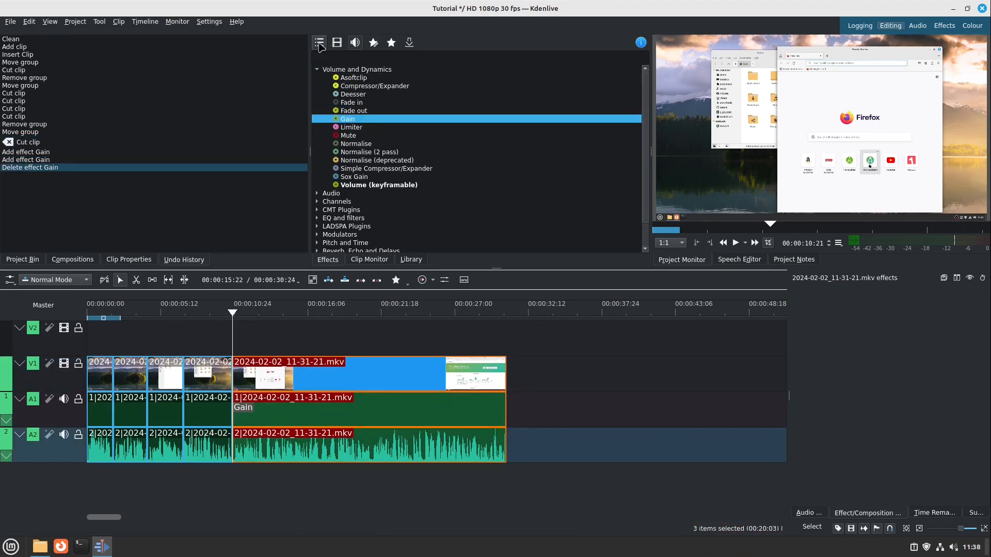
Find the Gain effect among all effects, add it to the favourites, and list the favourite effects without a search filter.
click(319, 46)
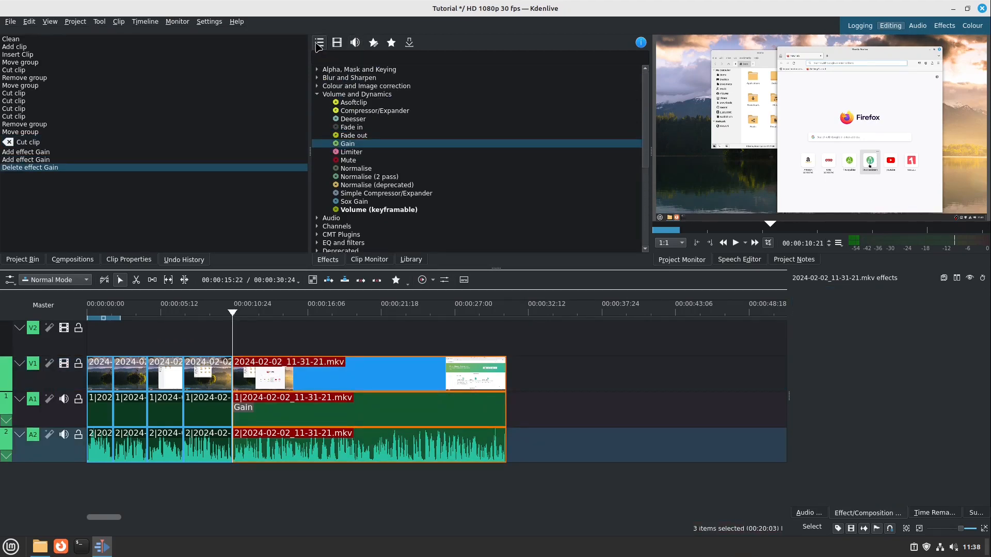
click(332, 58)
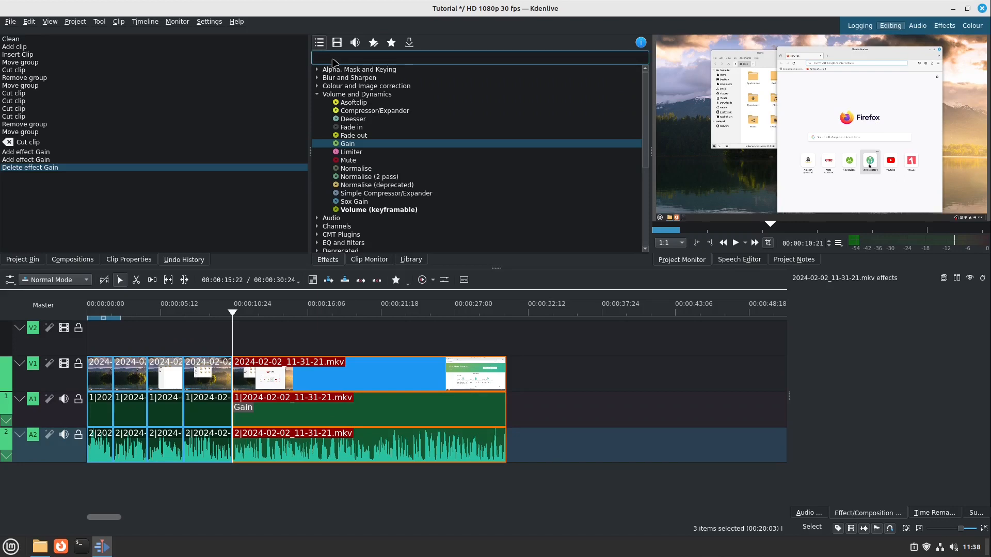
text(gain)
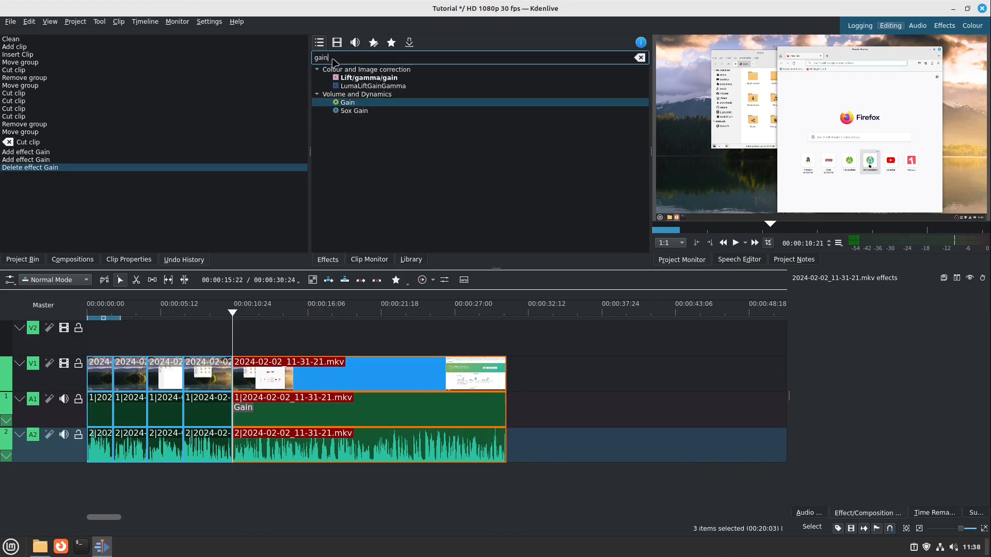
right_click(360, 104)
click(390, 111)
click(391, 42)
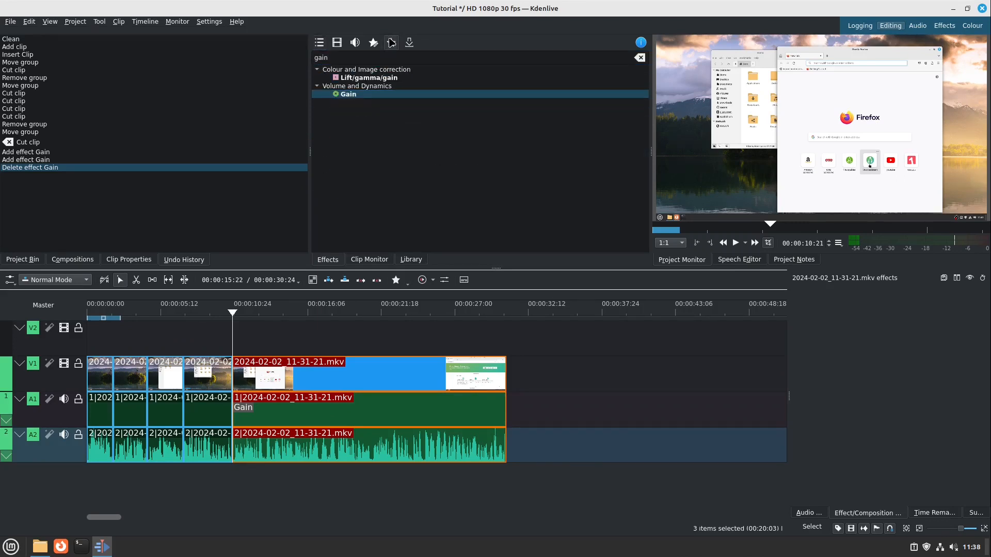
click(640, 57)
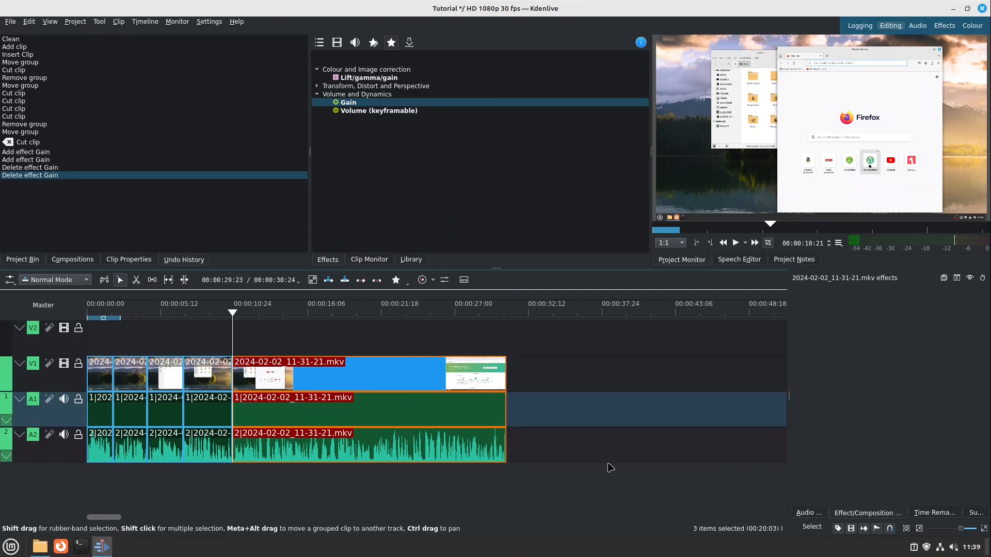
Apply the Gain effect to the whole A2 track, raise it to about 309 %, and play the timeline to check the volume.
click(35, 448)
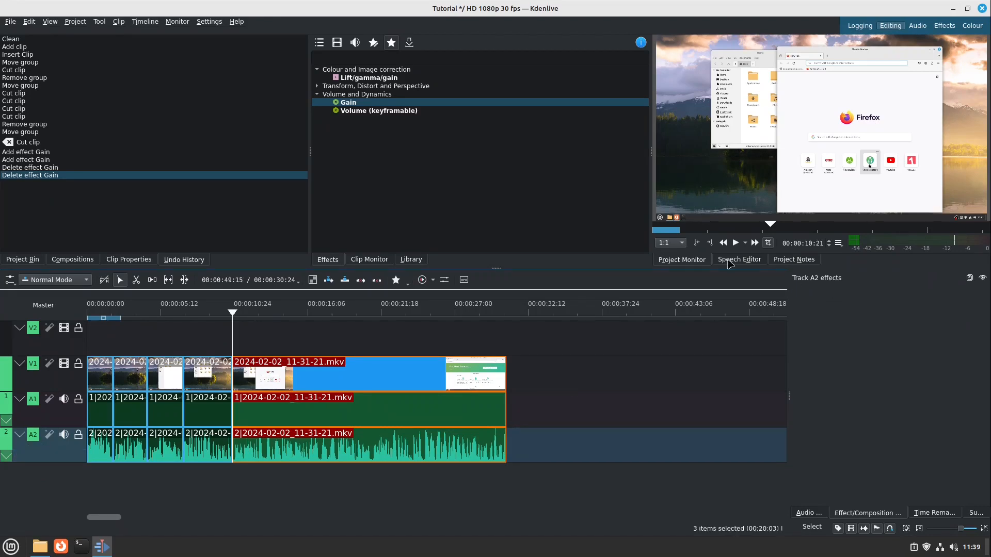
double_click(350, 103)
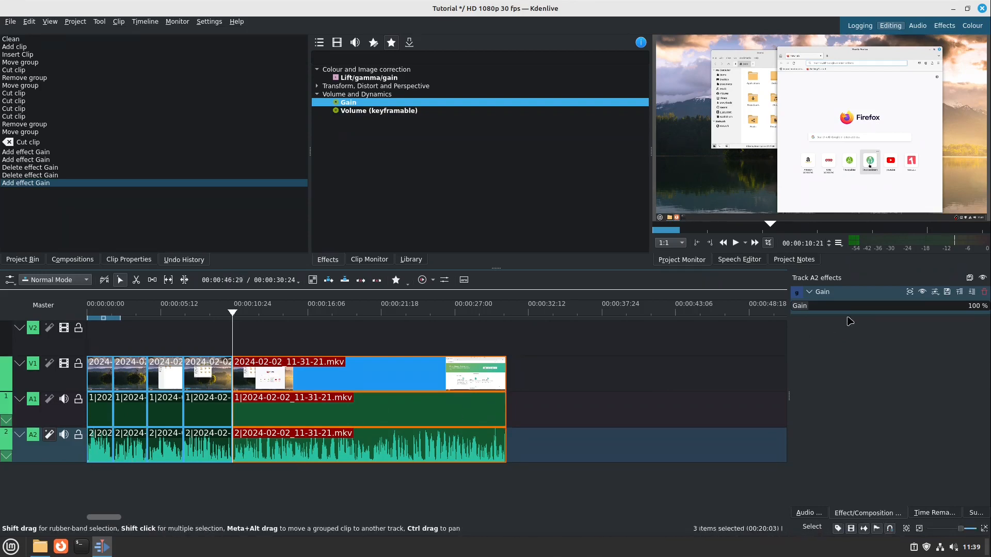
drag(819, 307, 828, 307)
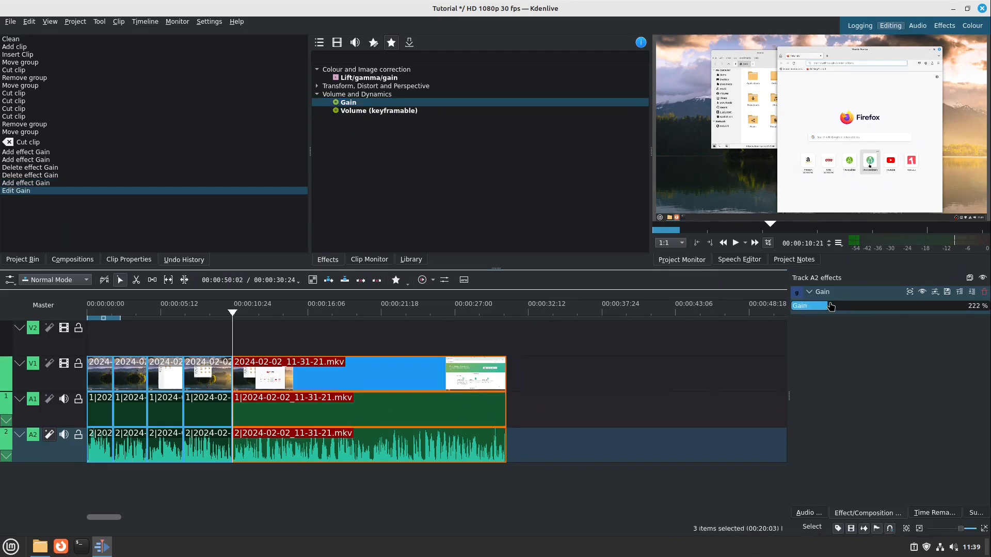
click(248, 336)
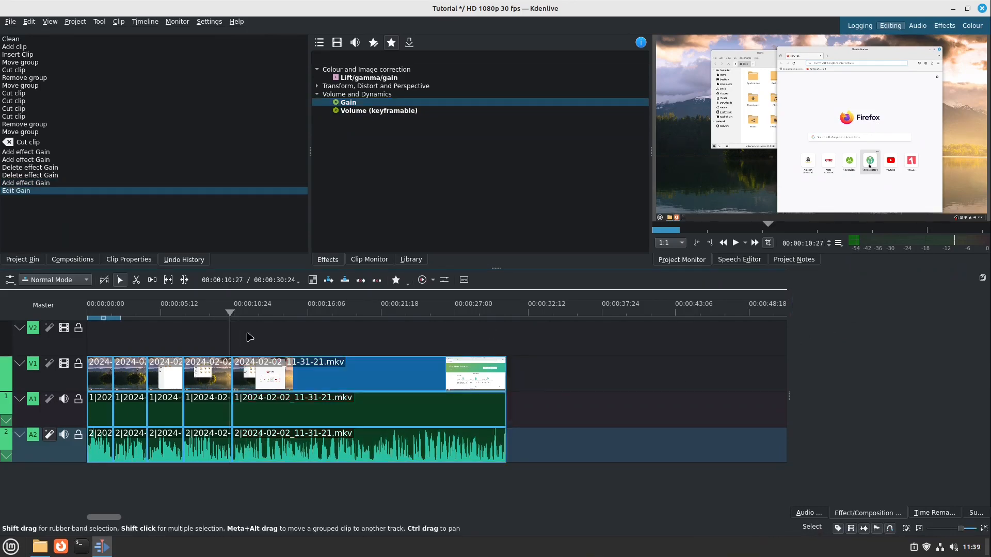
key(space)
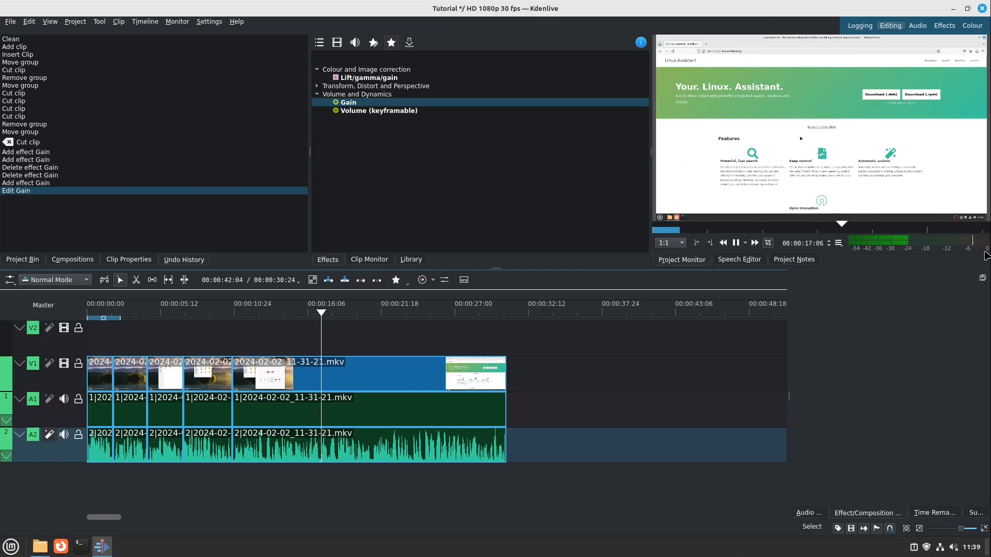
key(space)
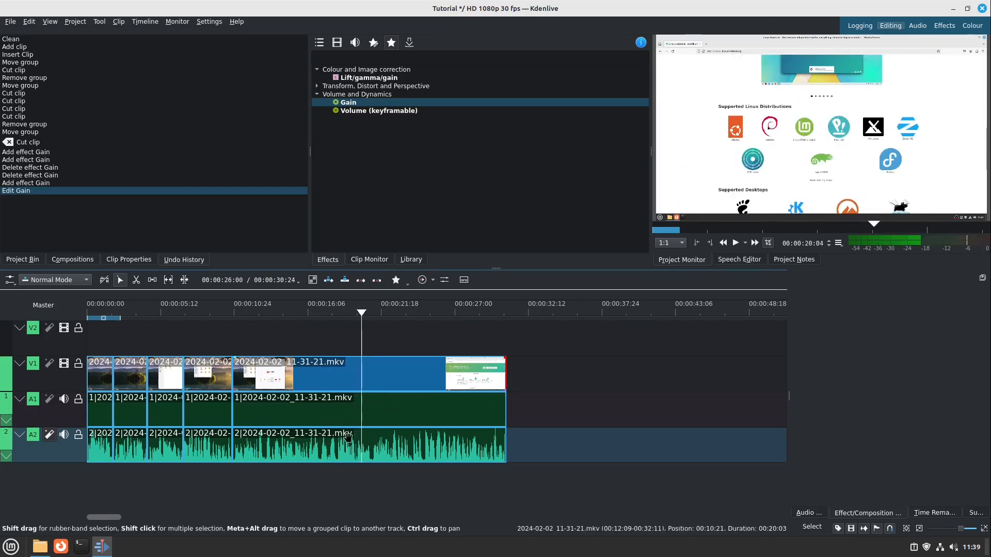
Reduce the Gain on track A2 to about 168 % and play the timeline to check the volume.
click(343, 435)
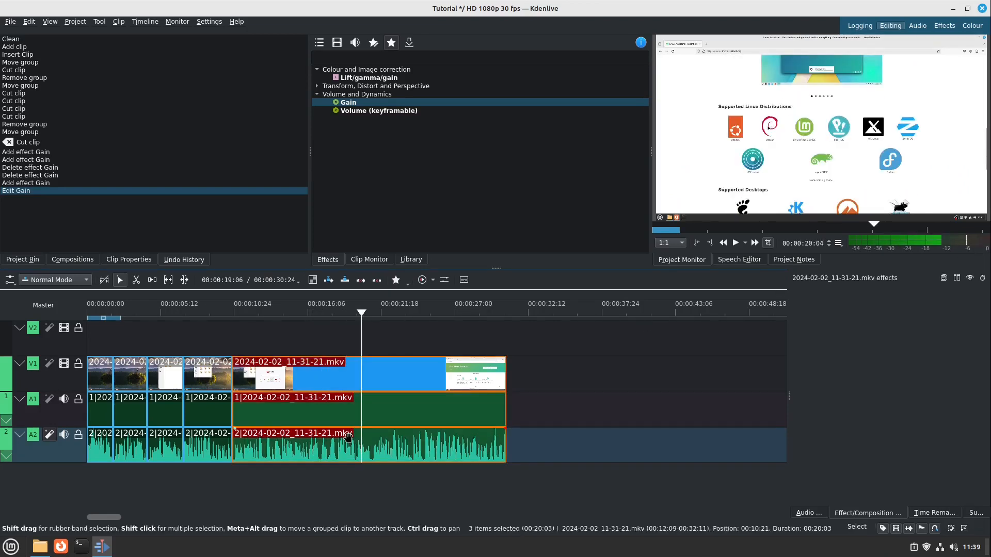
click(38, 447)
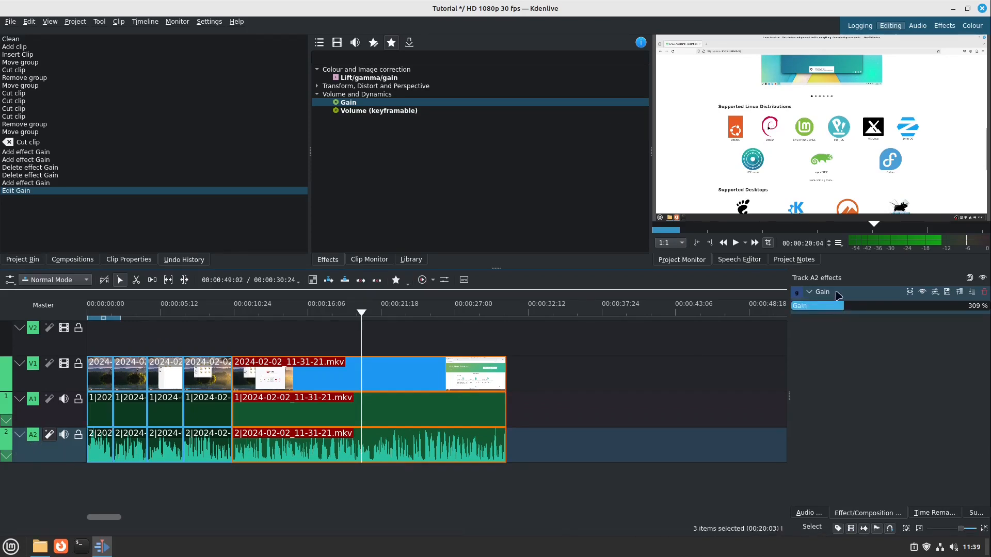
drag(844, 308, 837, 312)
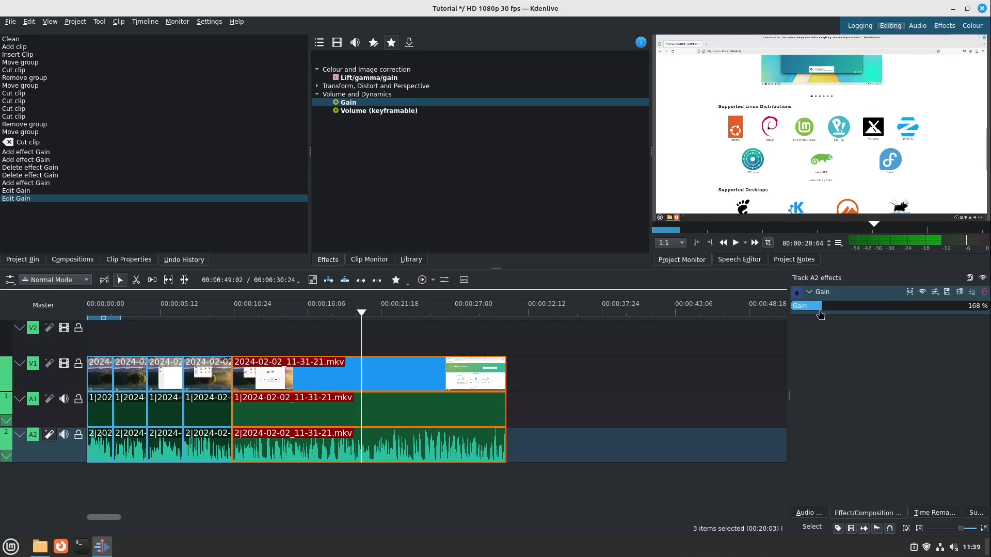
click(328, 331)
key(space)
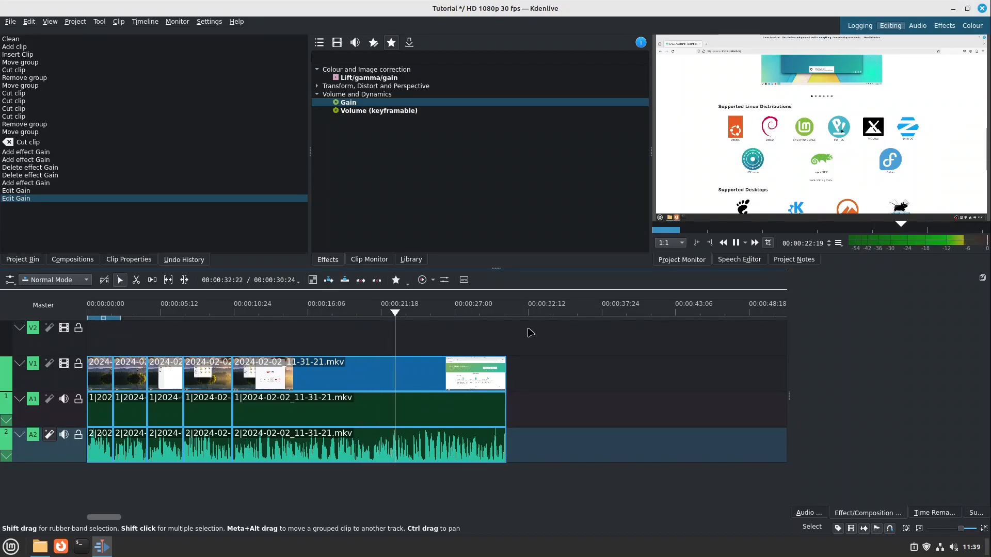
key(space)
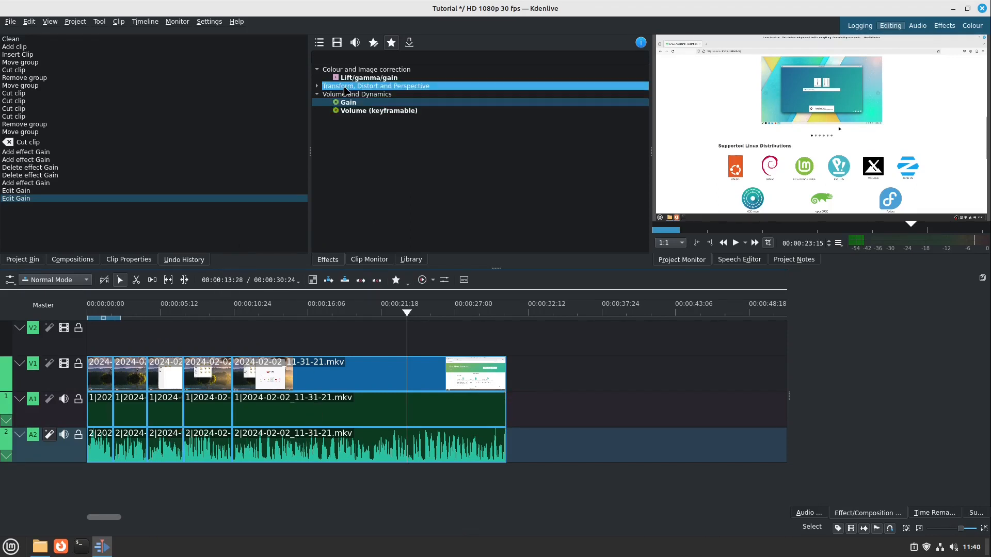
Find the Obscure effect among all effects, add it to the favourites, and show the unfiltered favourites list.
click(317, 86)
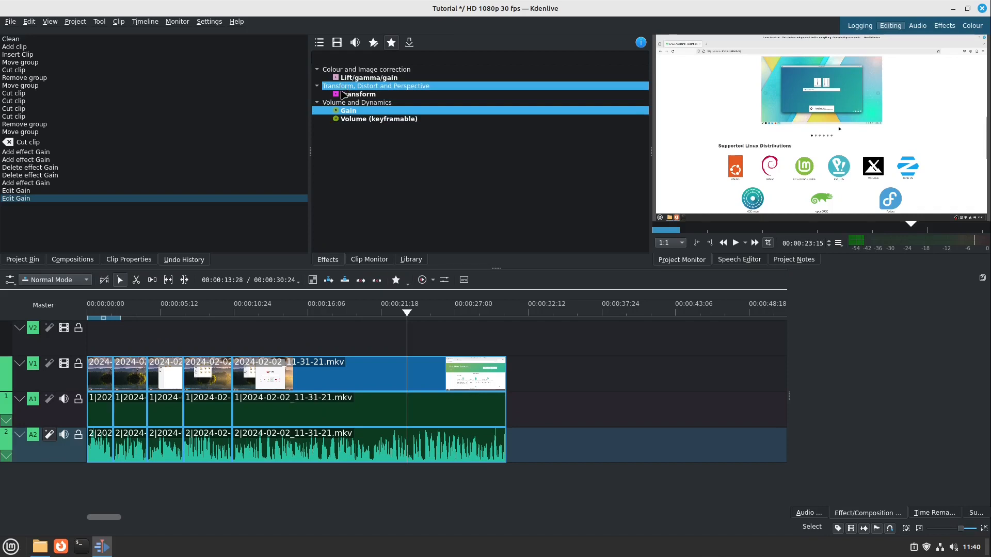
click(319, 43)
text(ob)
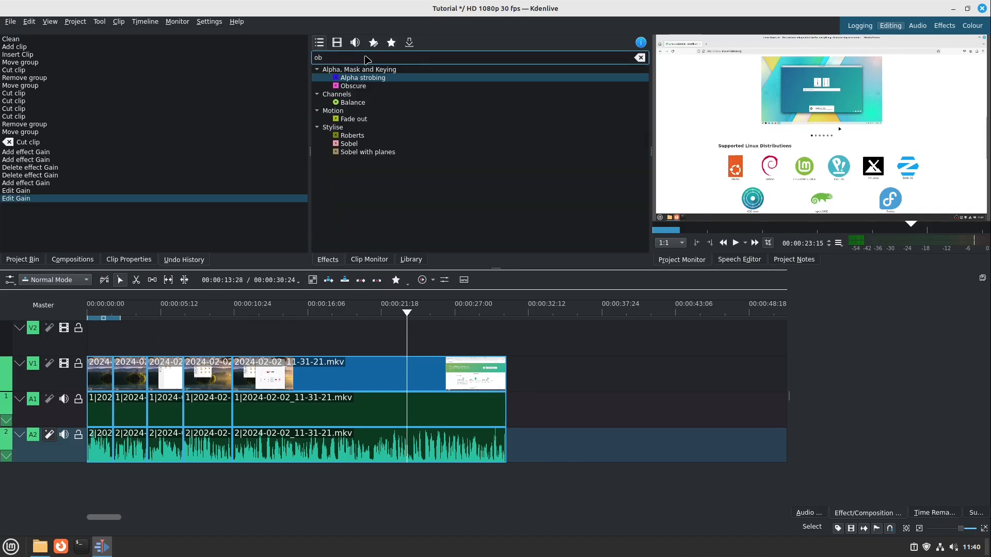
click(352, 86)
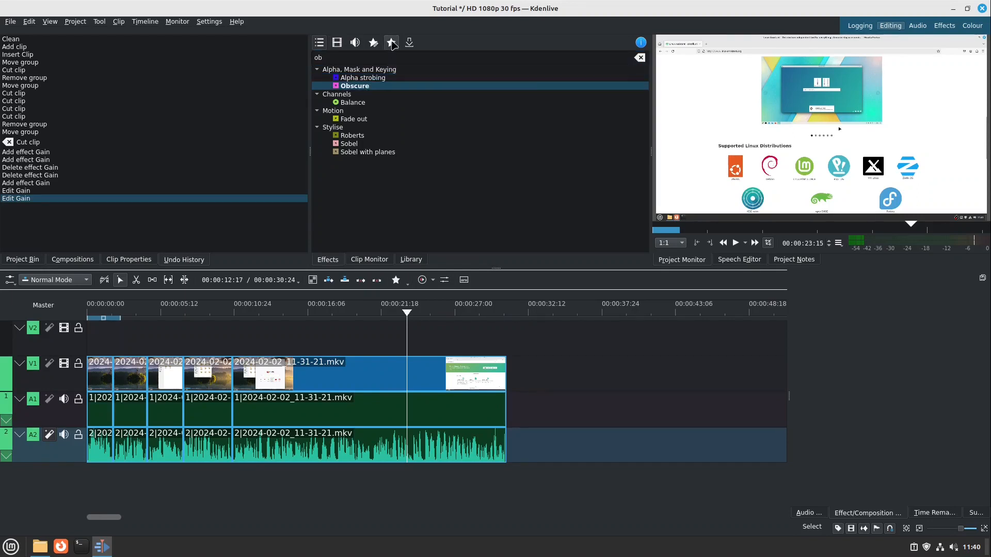
click(391, 43)
click(640, 58)
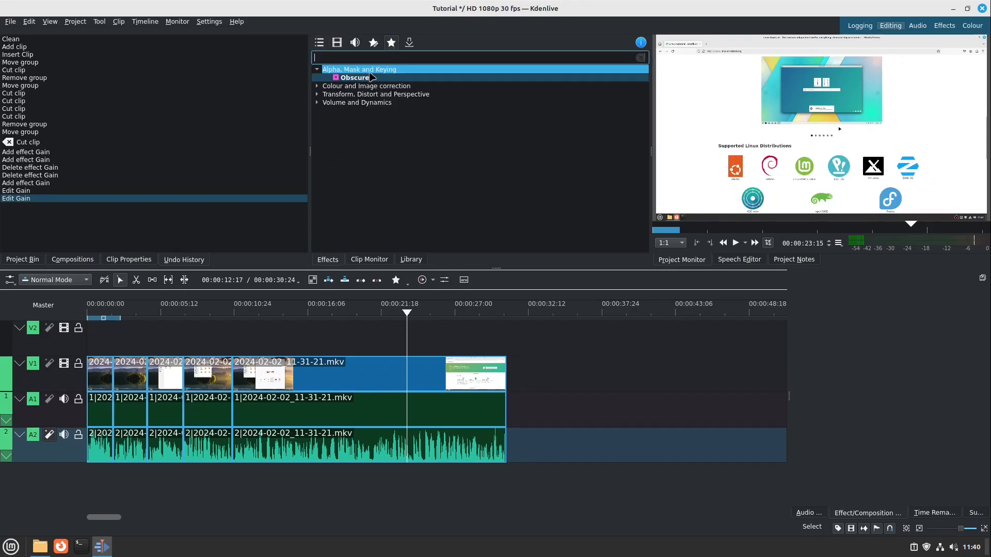
Delete the last clip starting at 00:00:10:21 and extend the preceding clip to the former end of the recording at 00:00:30:24.
click(165, 336)
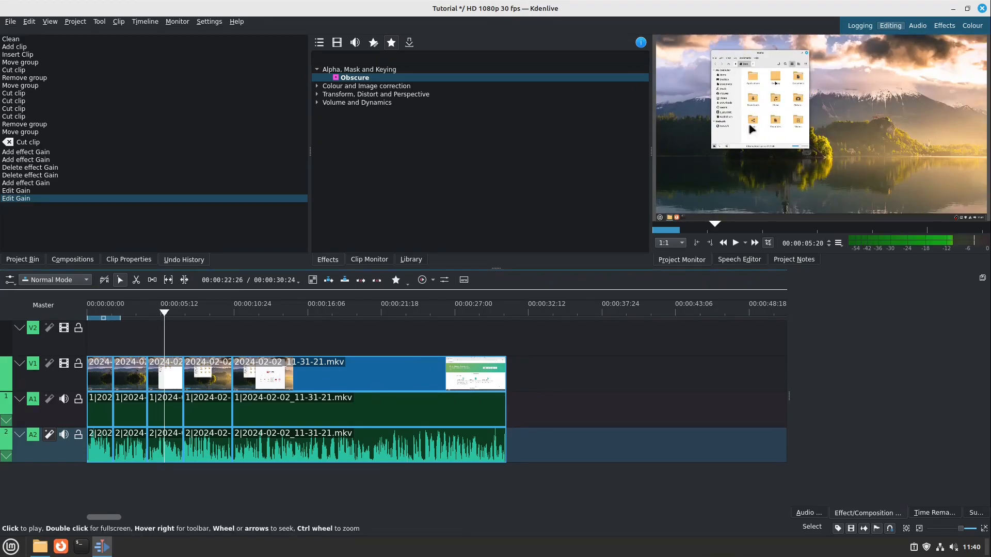
drag(160, 343, 216, 338)
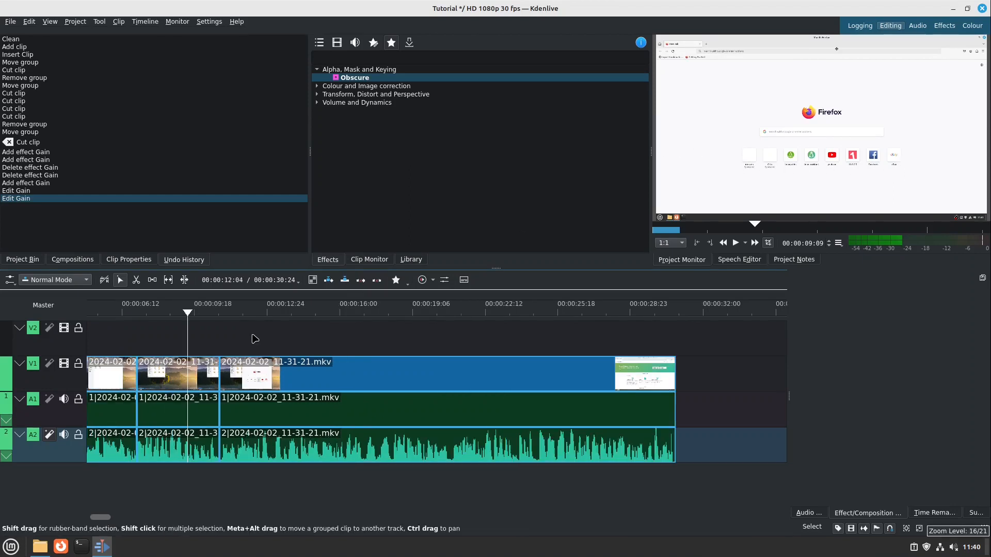
scroll(255, 338, up, 1)
click(266, 377)
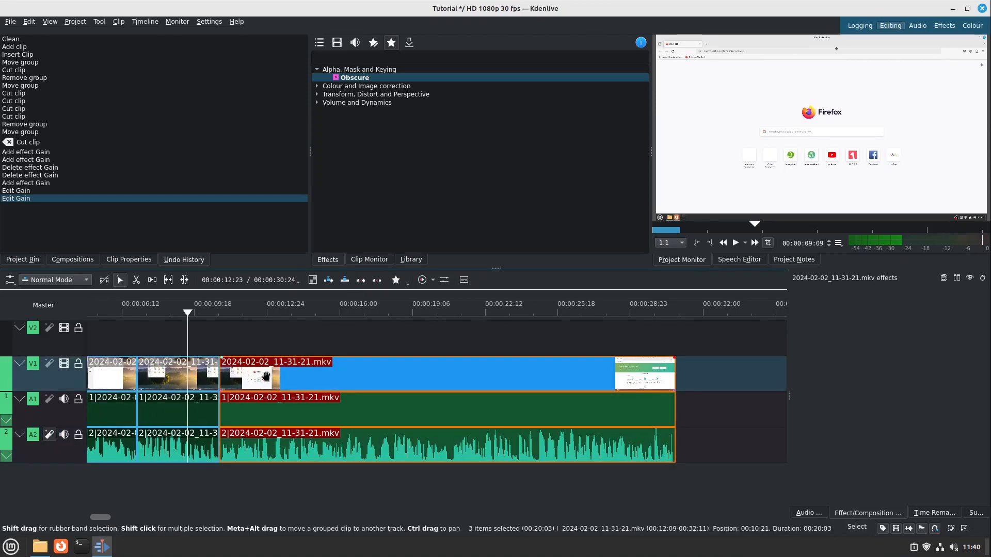
key(Delete)
click(172, 388)
drag(217, 377, 675, 377)
Cut the extended clip at 00:00:08:13, where the maximised Firefox window shows a blank page.
click(182, 346)
click(158, 345)
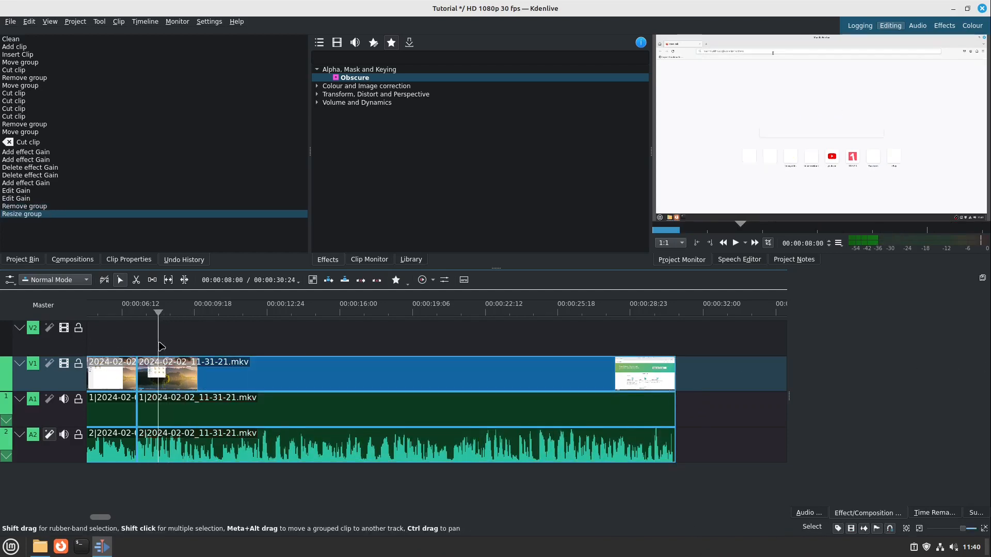
click(166, 340)
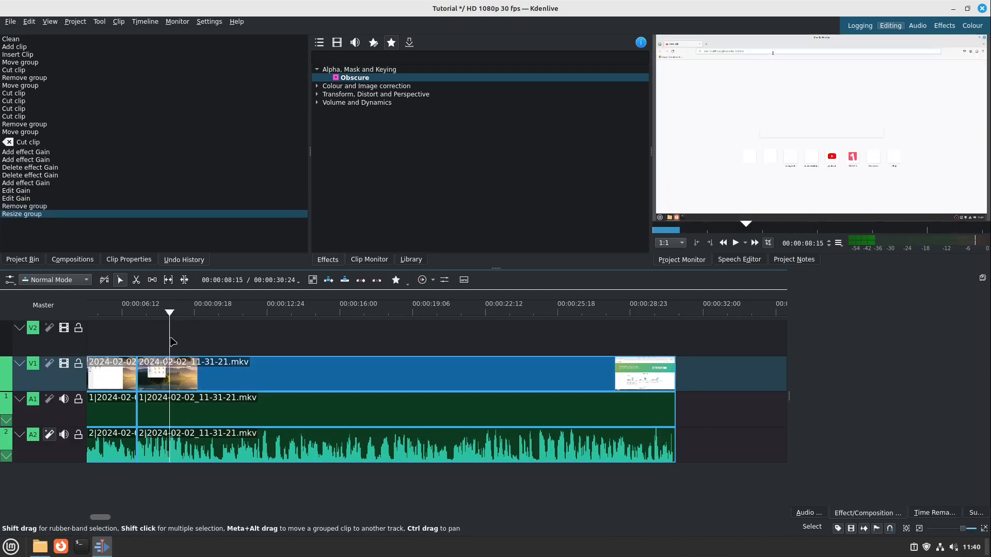
drag(166, 338, 169, 337)
key(shift+r)
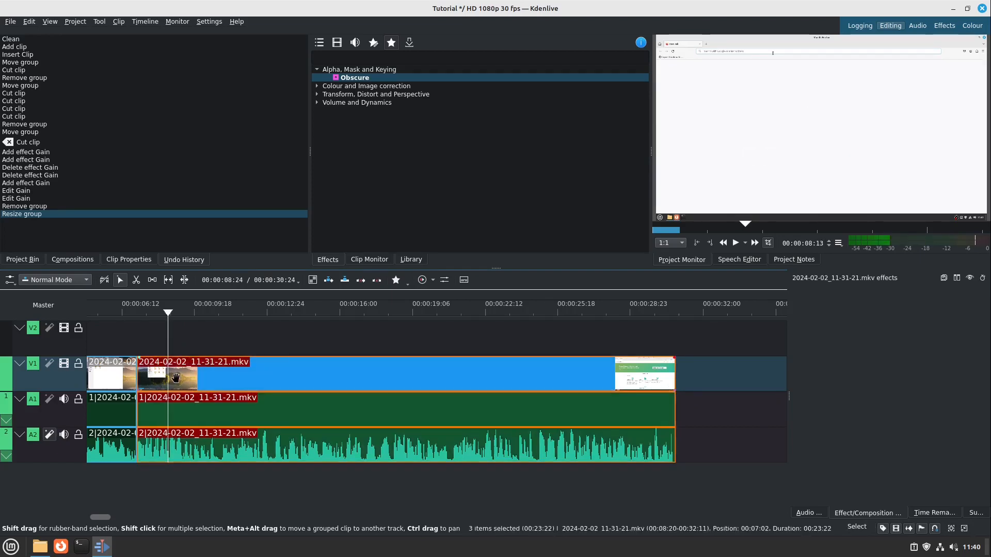
click(171, 340)
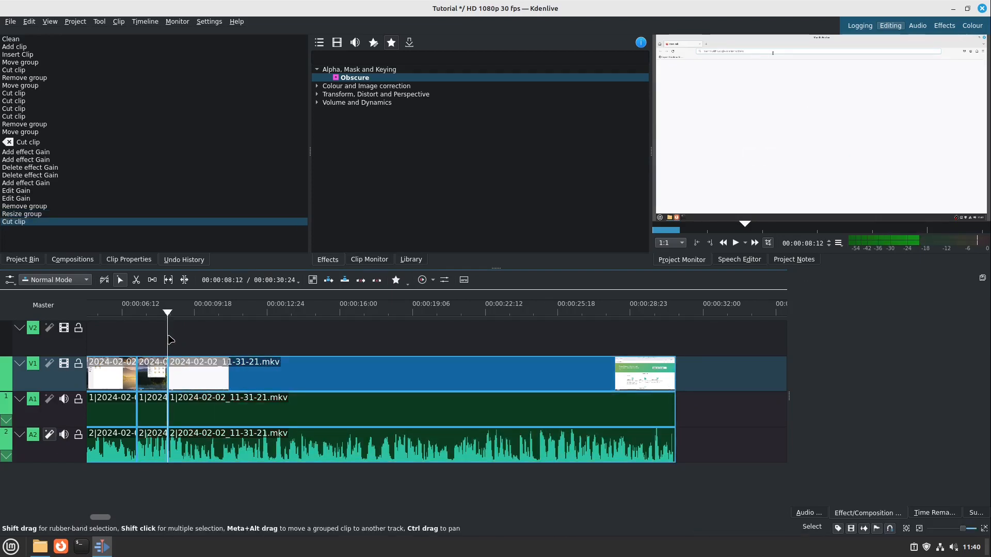
Cut the remaining clip at about 00:00:12:19 and again at 00:00:09:15, where the Firefox window is no longer maximised.
drag(170, 339, 192, 346)
key(shift+r)
click(229, 335)
scroll(194, 350, up, 5)
click(198, 386)
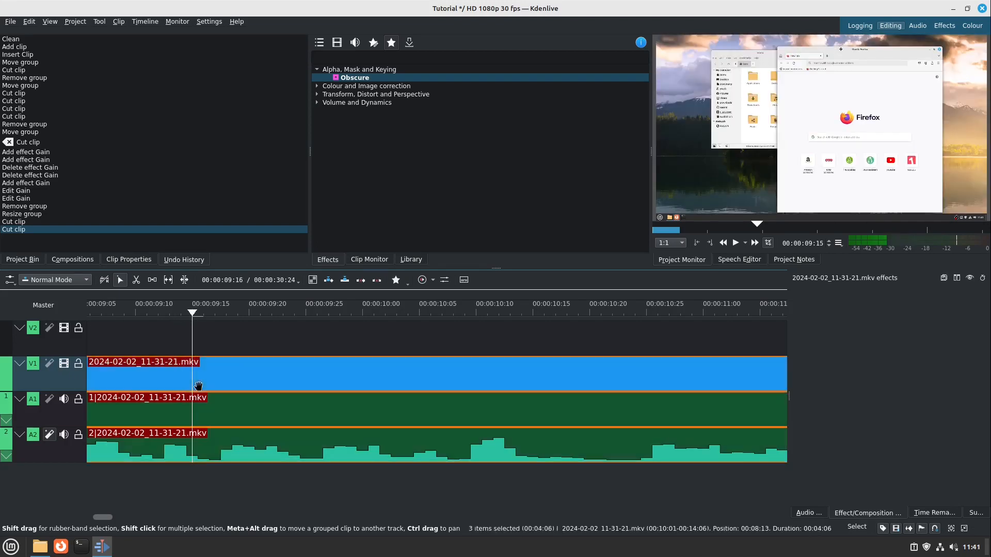
key(shift+r)
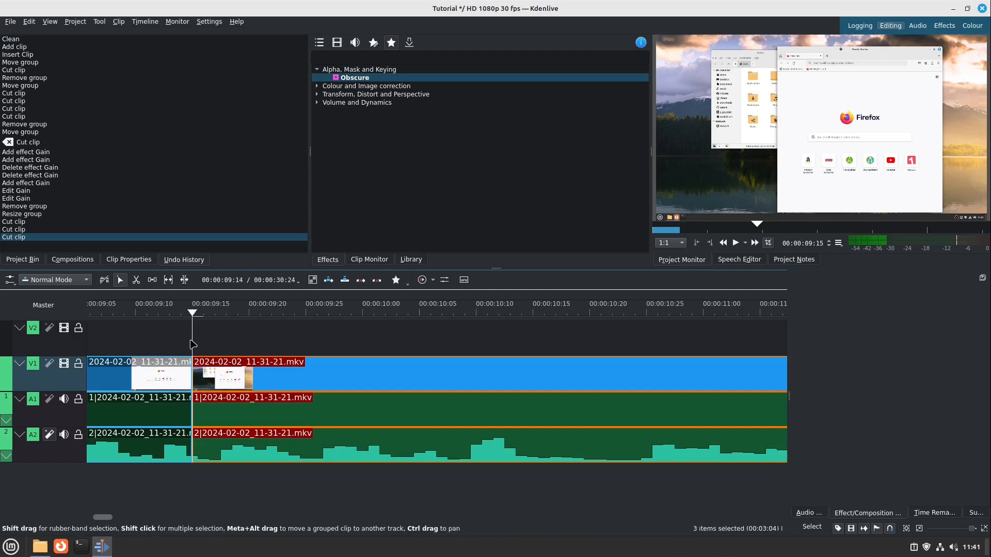
Apply the Obscure effect to the maximised Firefox clip between 00:00:08:13 and 00:00:09:15 on V1.
key(Left)
key(Left)
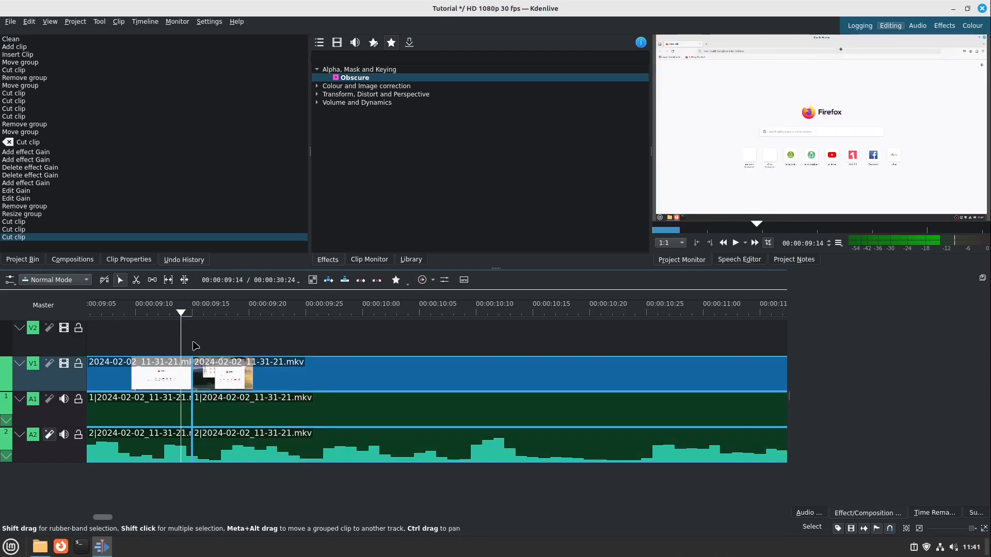
drag(195, 346, 233, 347)
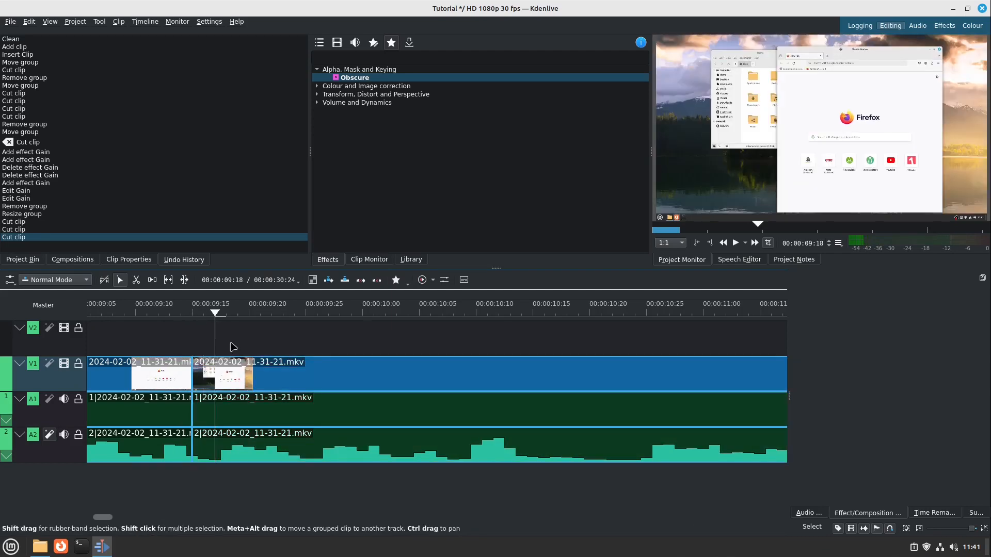
scroll(217, 364, down, 3)
click(161, 383)
scroll(181, 382, up, 2)
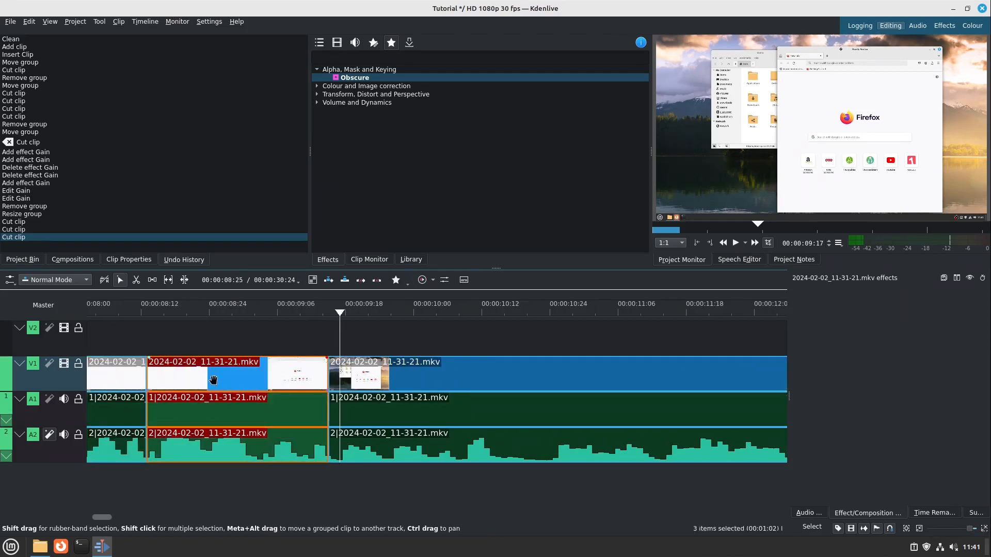
drag(218, 379, 218, 380)
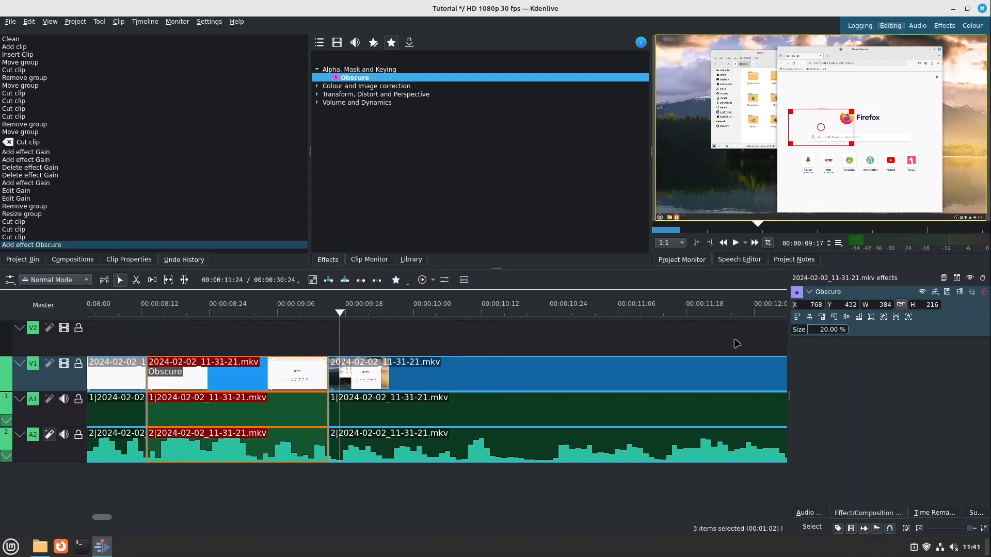
Fit the Obscure area over the row of Firefox shortcuts at X 439, Y 624, W 1032, H 145, and play the clip back.
drag(822, 127, 830, 163)
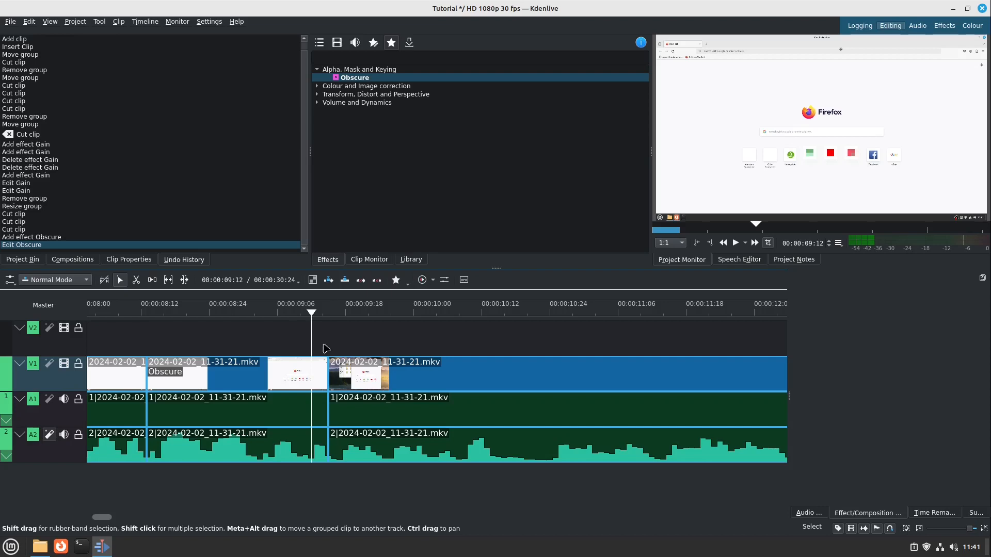
drag(327, 349, 222, 351)
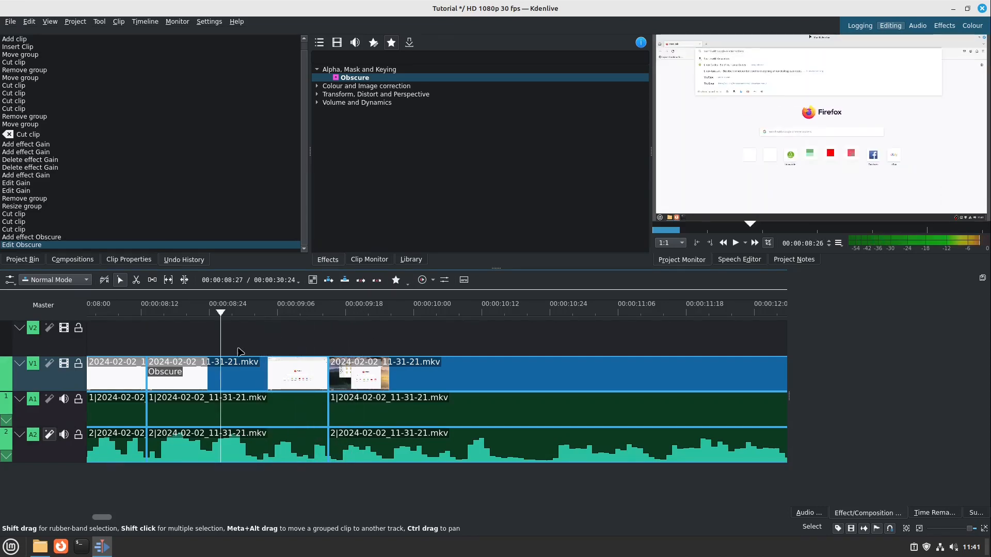
click(240, 372)
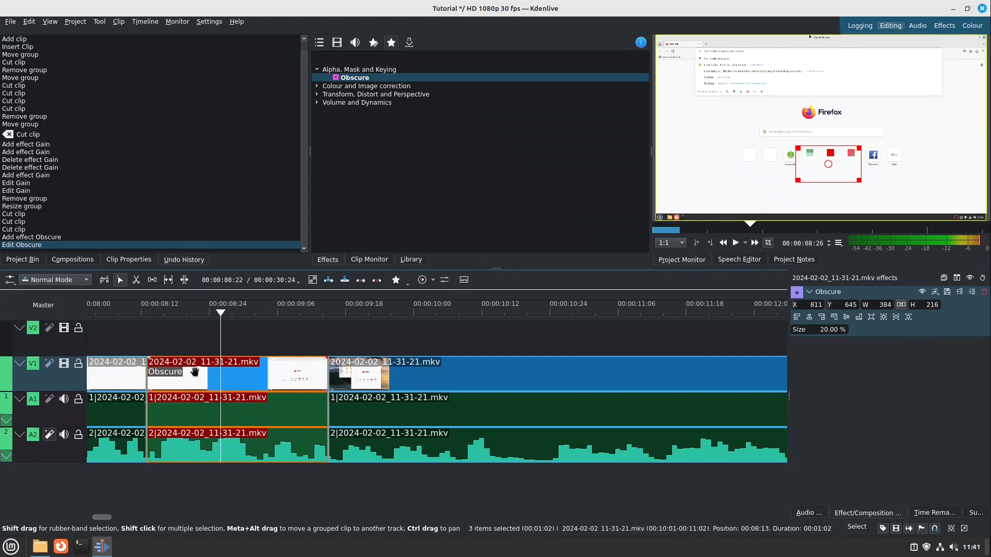
drag(826, 165, 906, 165)
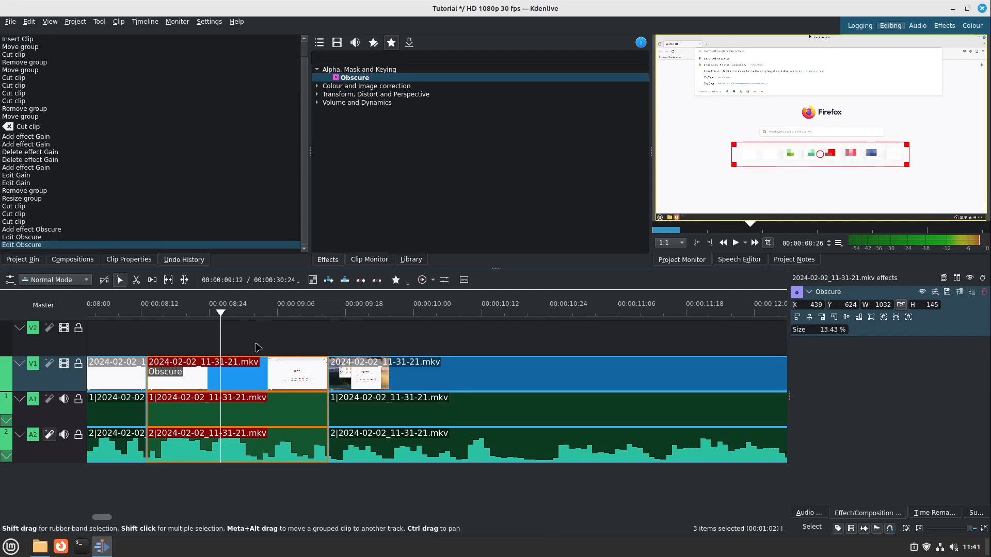
click(158, 345)
key(space)
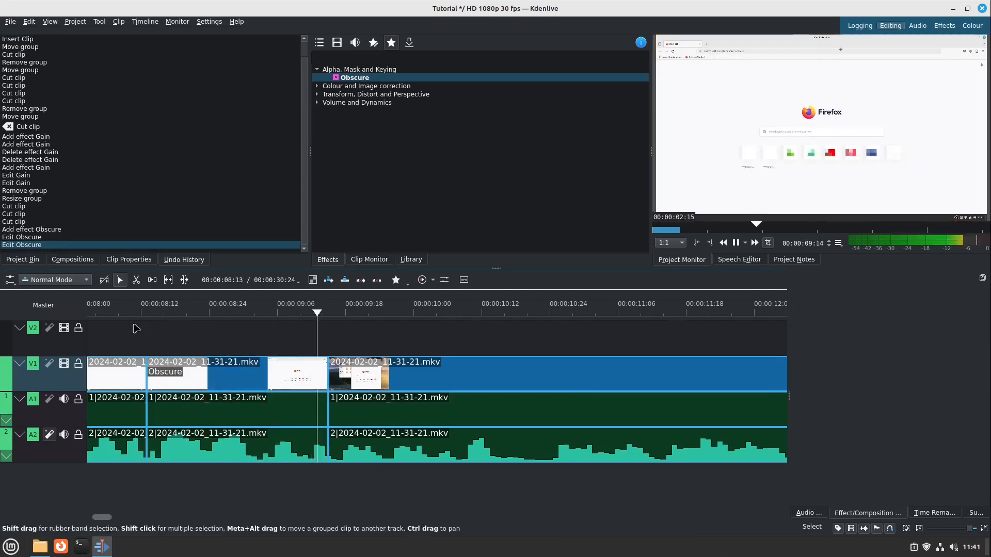
click(128, 331)
key(space)
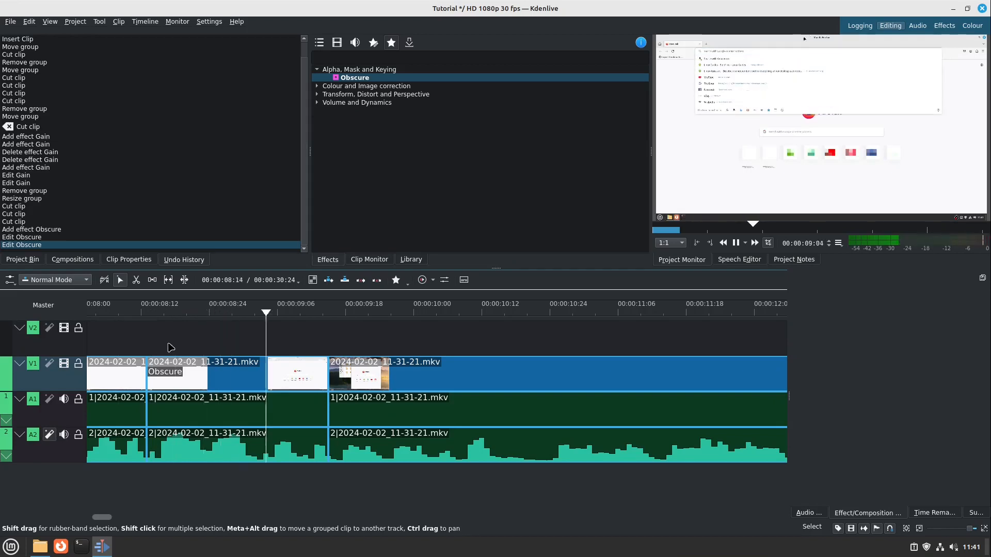
Apply Obscure to the clip starting at 00:00:09:15, cover its Firefox shortcuts at X 823, Y 660, W 747, H 154, and play it back.
click(364, 358)
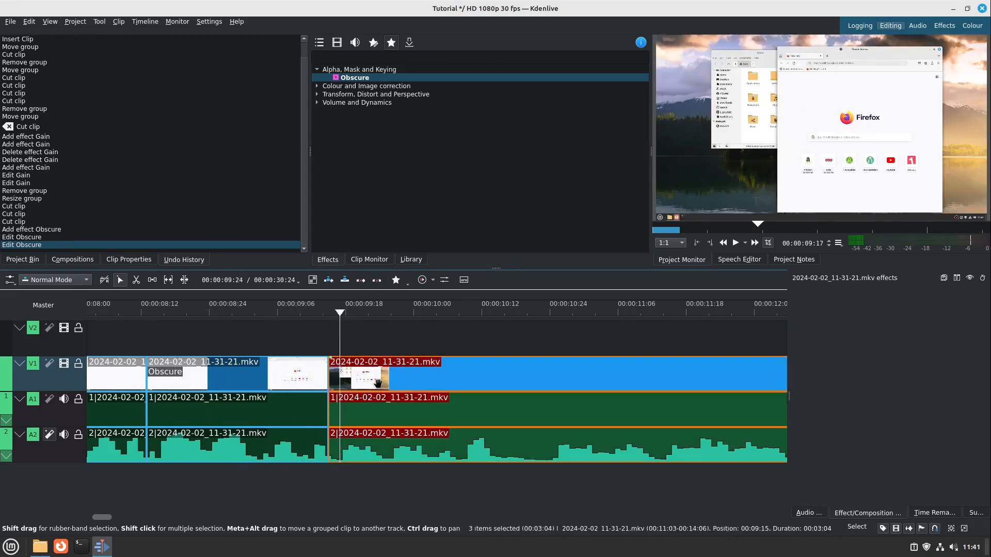
drag(387, 376, 387, 375)
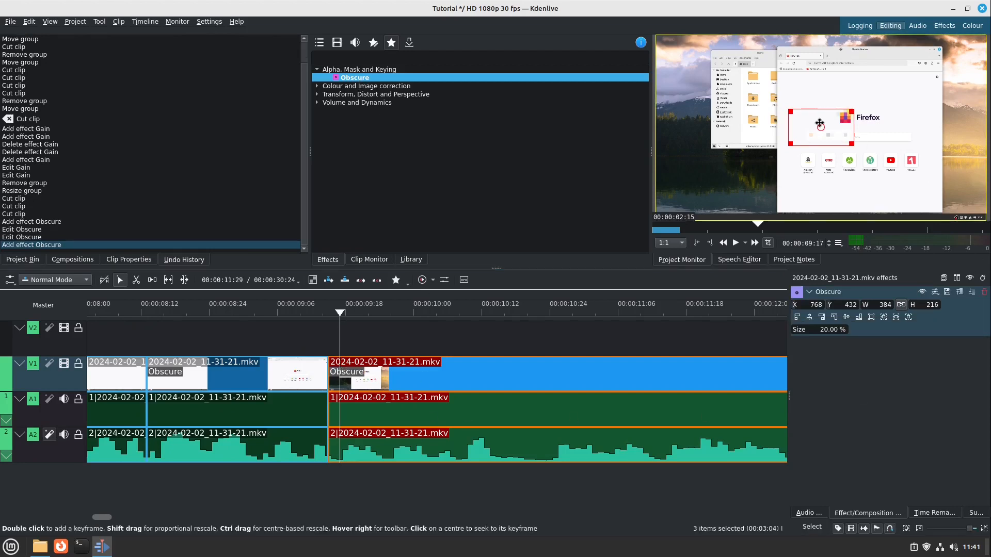
drag(832, 137, 923, 172)
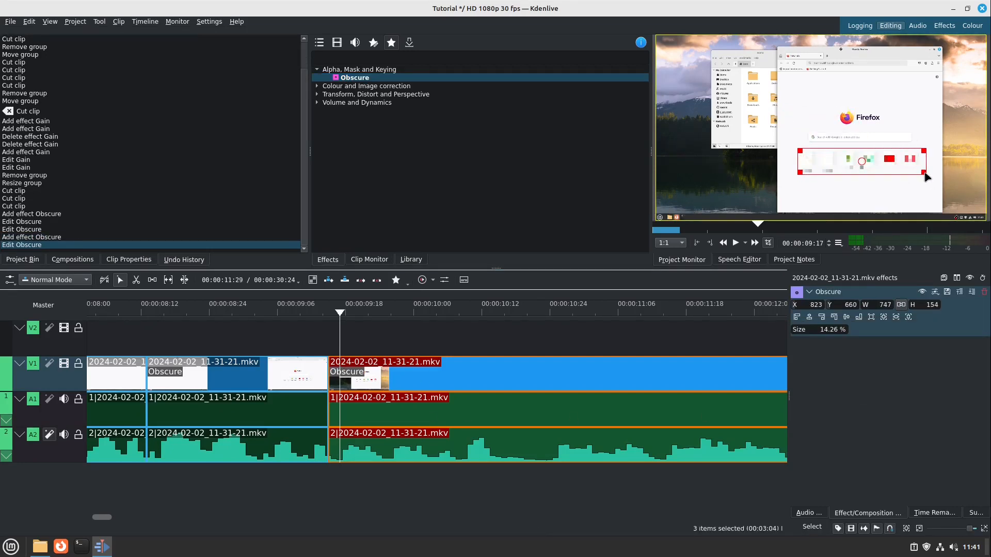
click(318, 335)
key(space)
scroll(319, 333, down, 2)
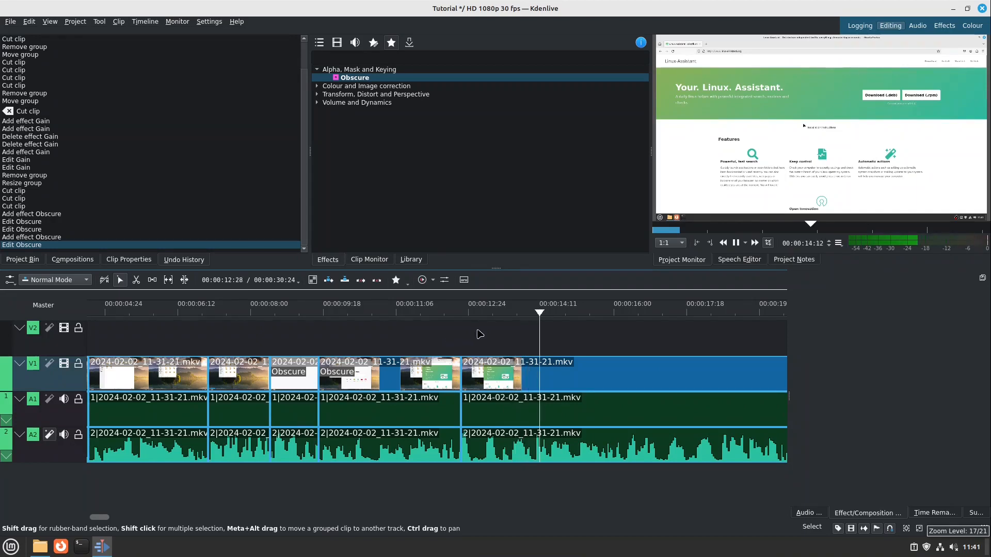
scroll(523, 345, down, 3)
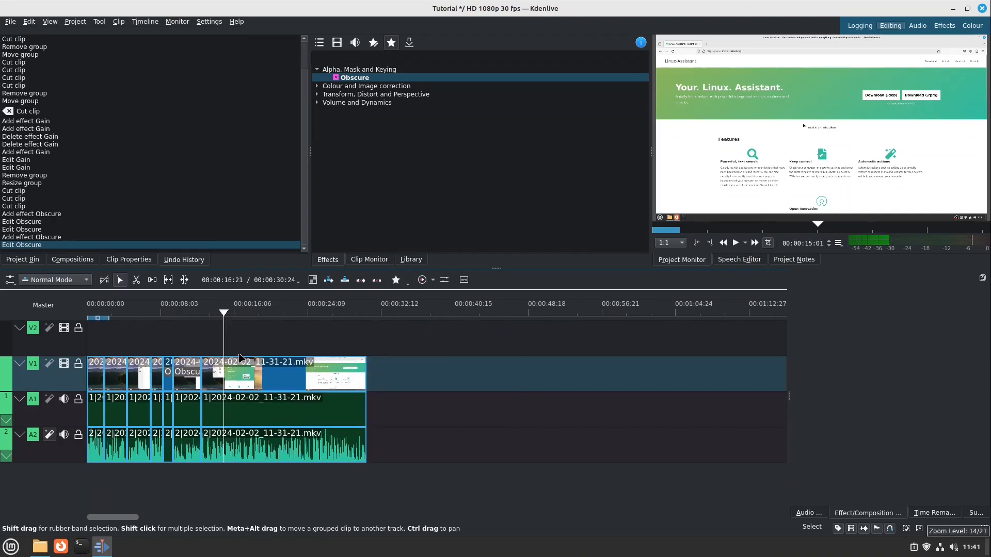
Expand the collapsed favourite effect categories for transform, colour correction and volume to review the effects they contain.
click(317, 94)
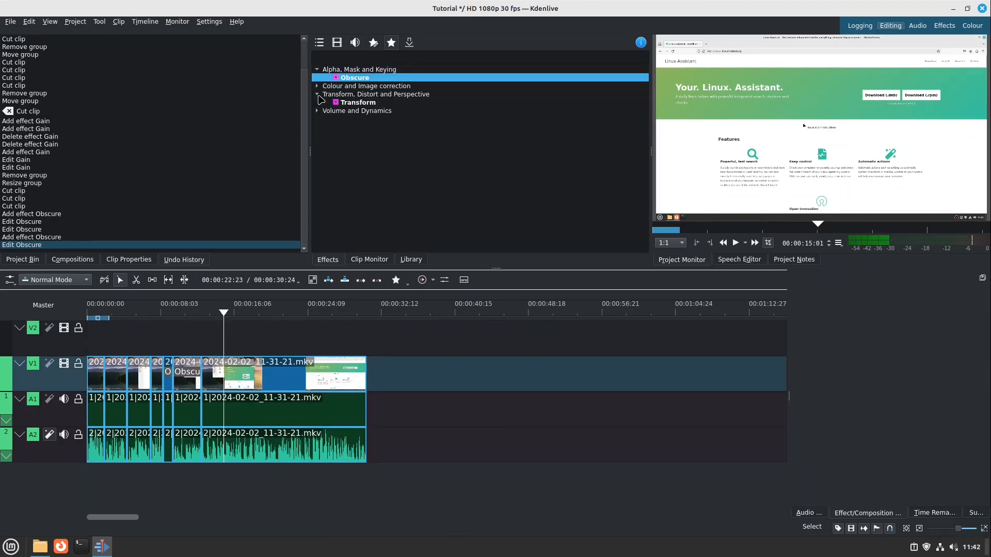
click(317, 86)
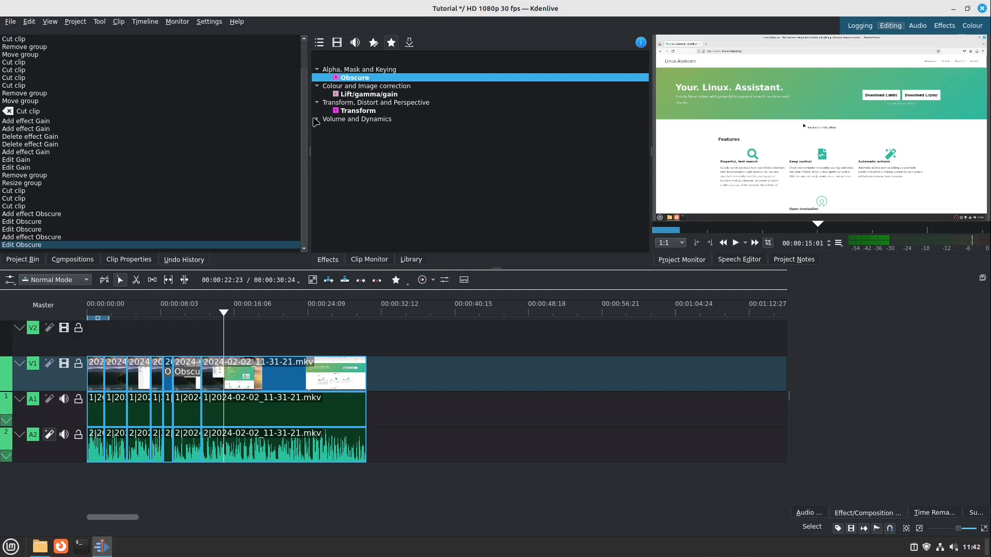
click(316, 119)
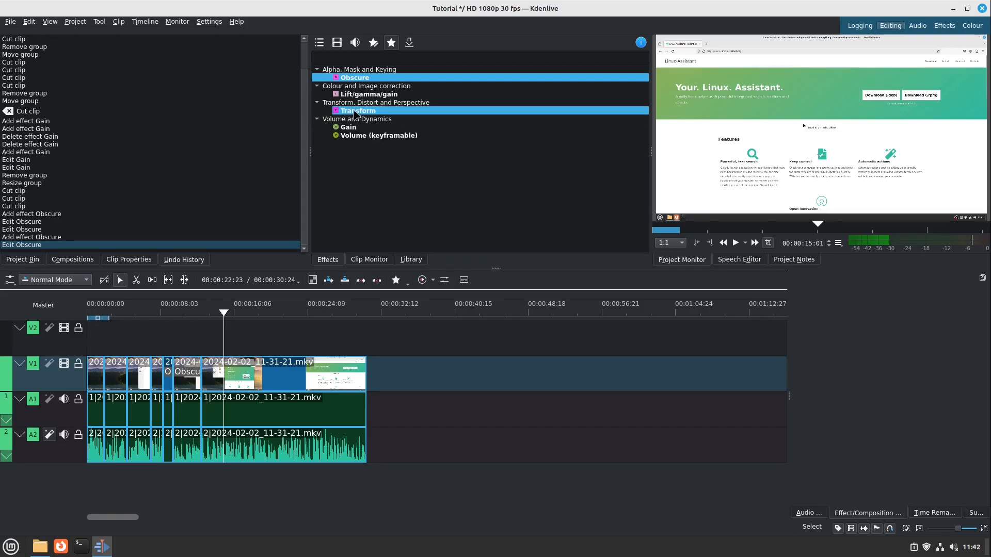
Import logo.webp from the Downloads folder into the Kdenlive project bin.
key(alt+Tab)
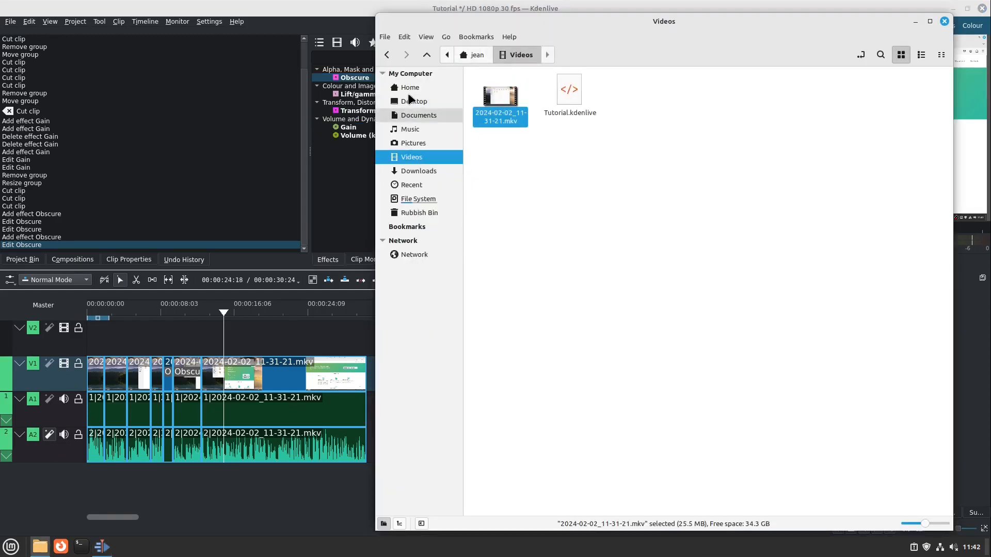
click(422, 173)
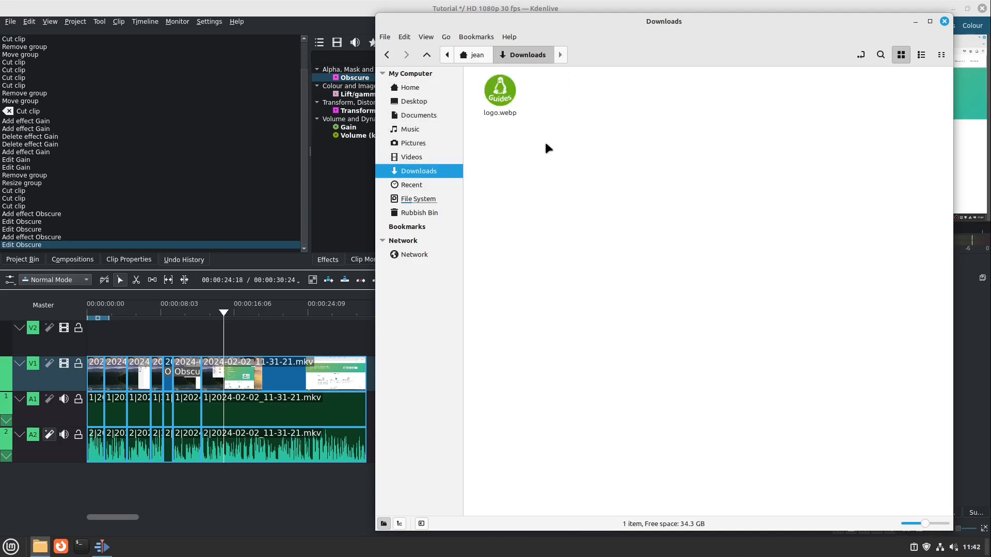
key(alt+Tab)
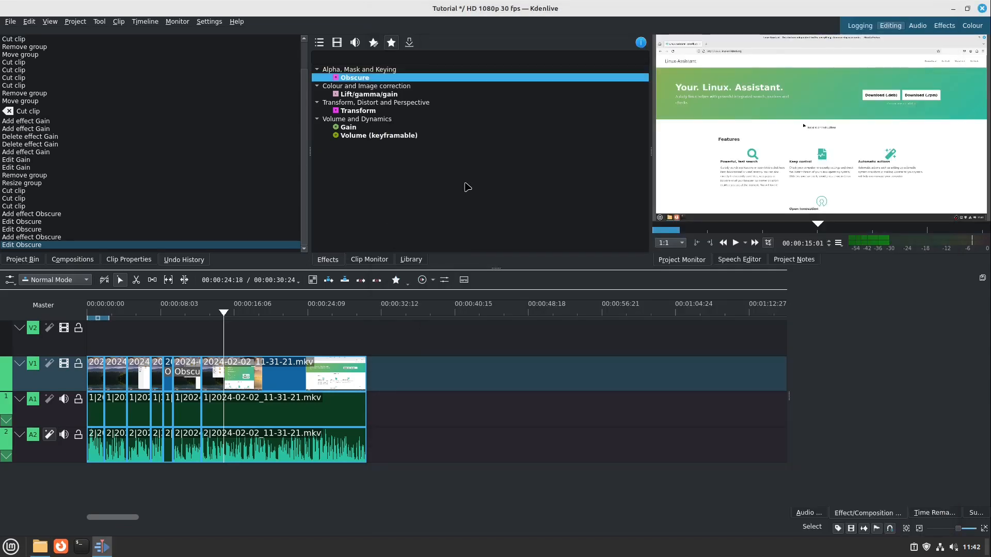
click(22, 259)
key(alt+Tab)
drag(501, 94, 141, 166)
Place logo.webp at the start of track V2 and extend it to the end of the recording at 00:00:30:24.
click(136, 137)
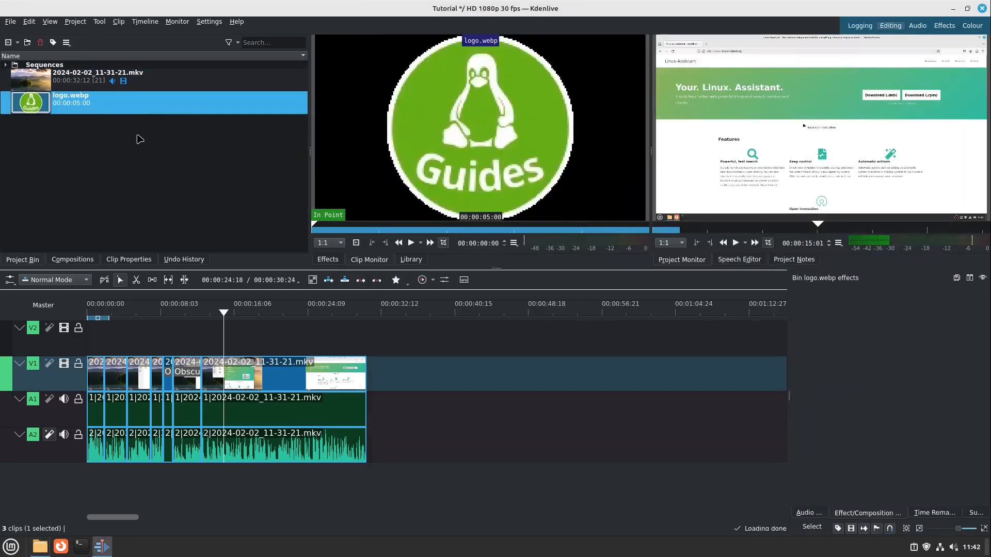
click(92, 103)
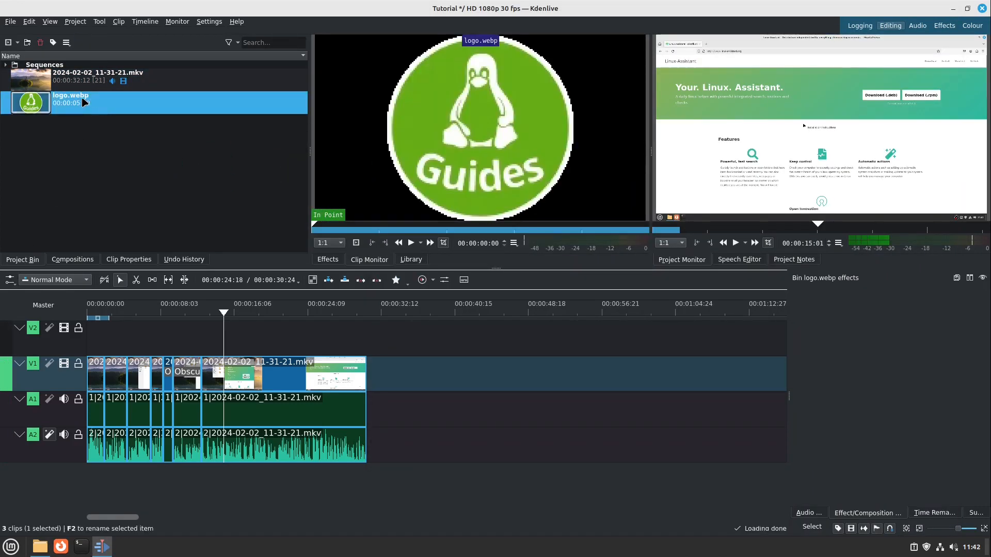
drag(86, 102, 321, 318)
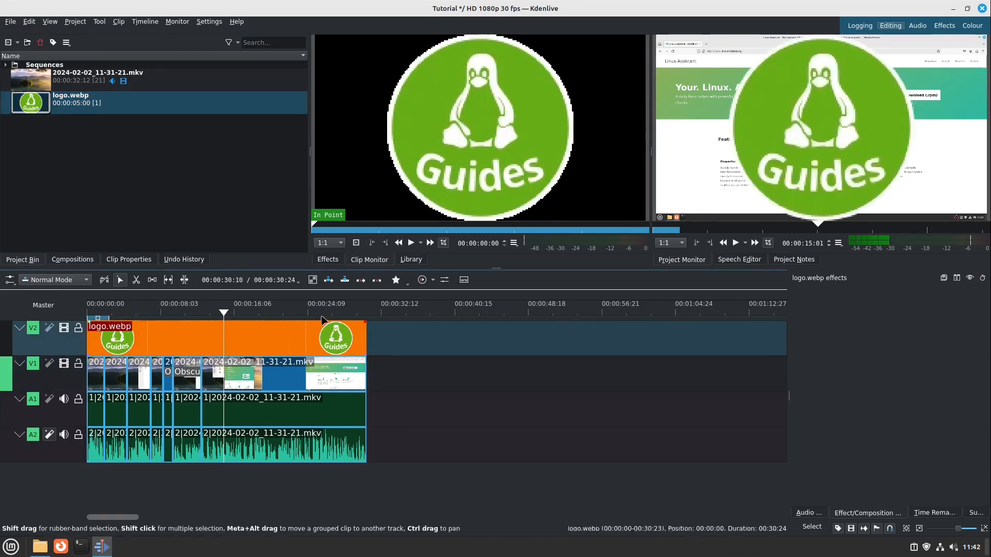
Apply Transform to the logo clip, shrink it to 12.08 % and place it in the frame's upper right corner at X 1682, Y 20.
click(334, 261)
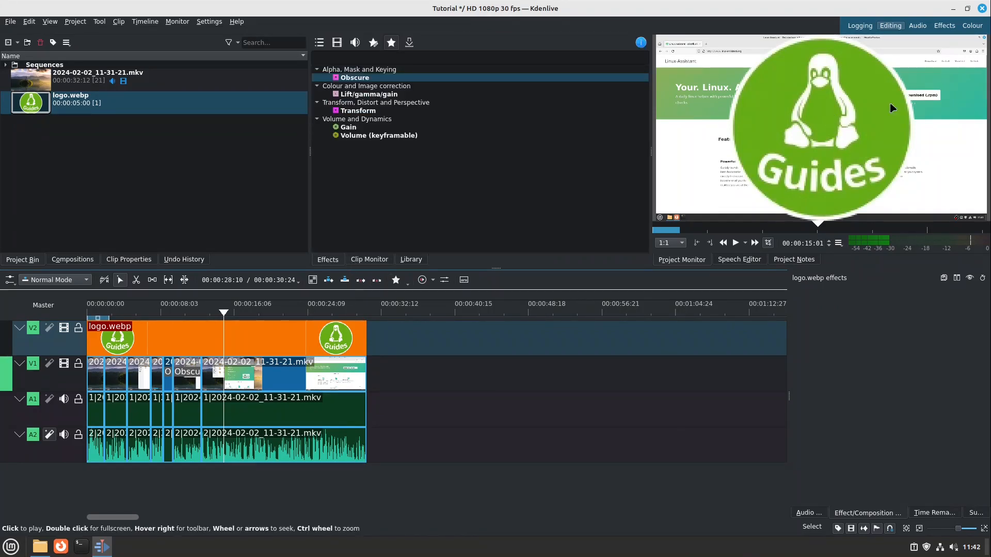
drag(229, 314, 309, 319)
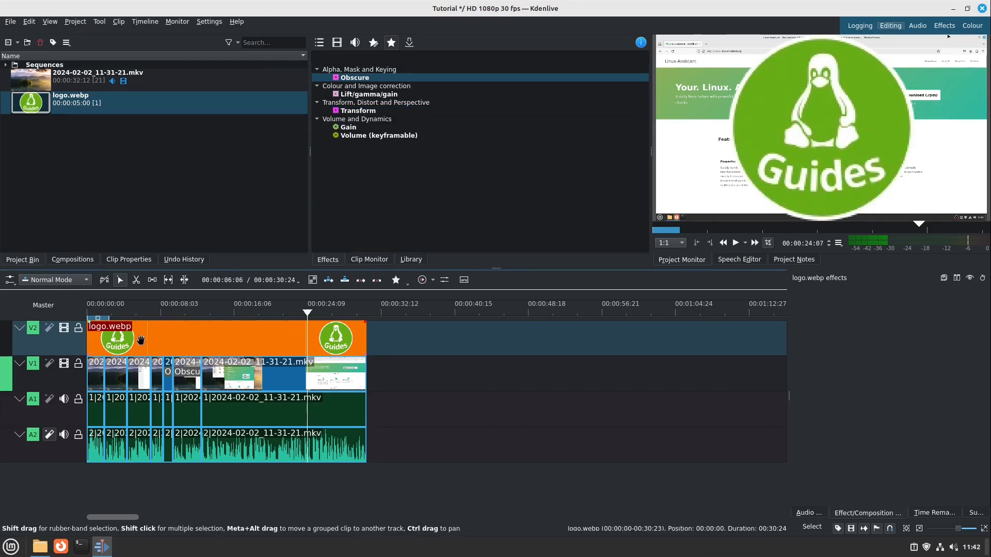
double_click(355, 112)
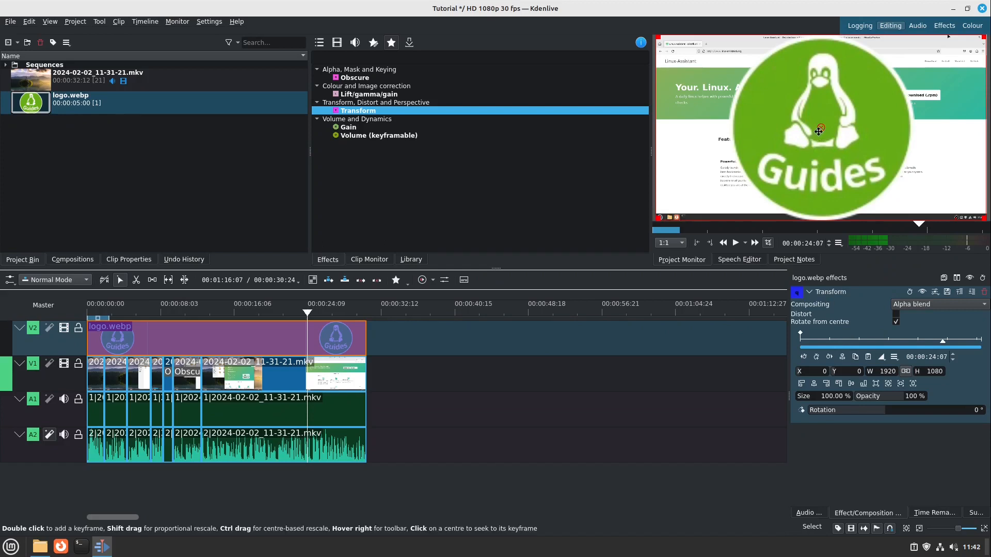
drag(657, 216, 963, 52)
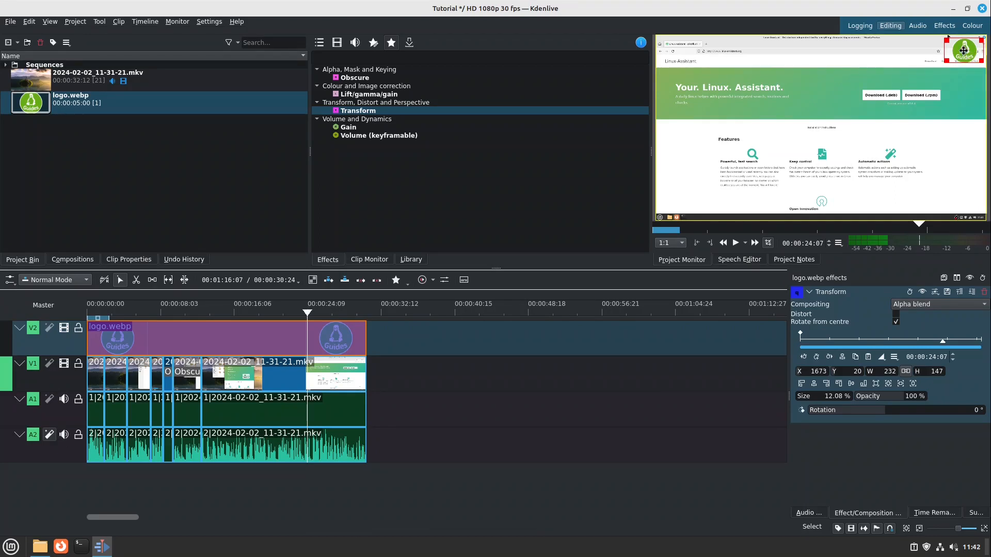
drag(963, 51, 964, 50)
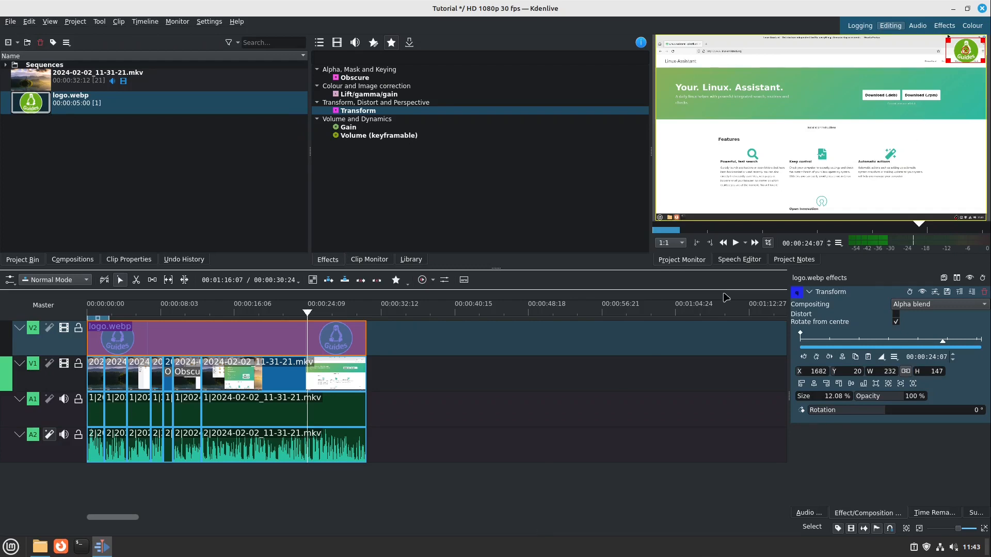
click(259, 308)
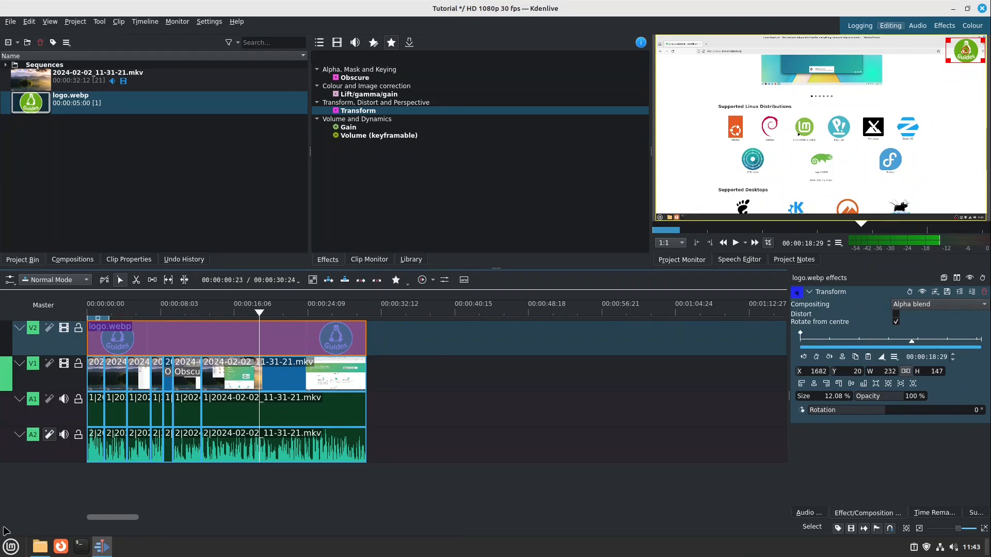
Launch GIMP from the system's application launcher.
click(16, 549)
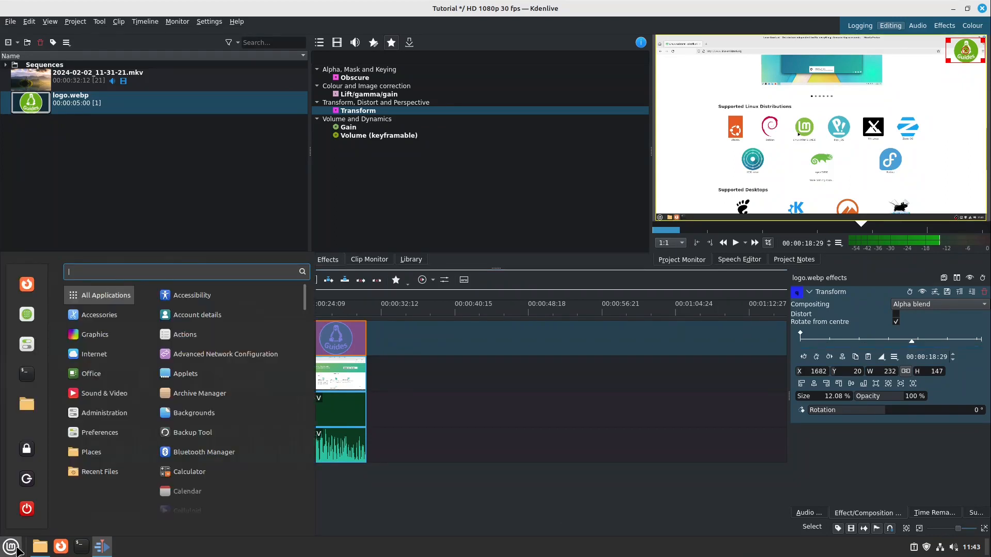
text(gim)
key(Return)
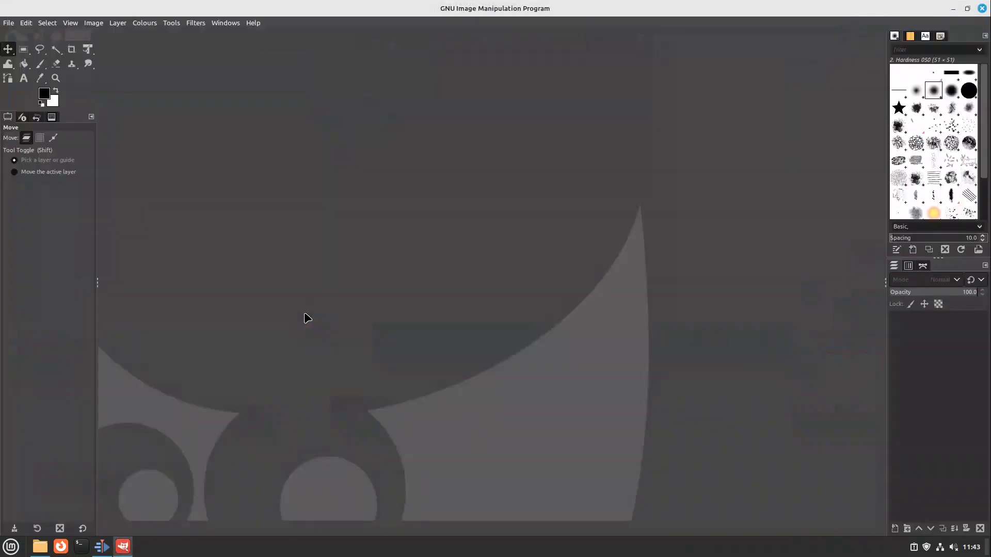
Create a new image of 1920 × 1080 px and delete its Background layer to get a transparent canvas.
click(9, 23)
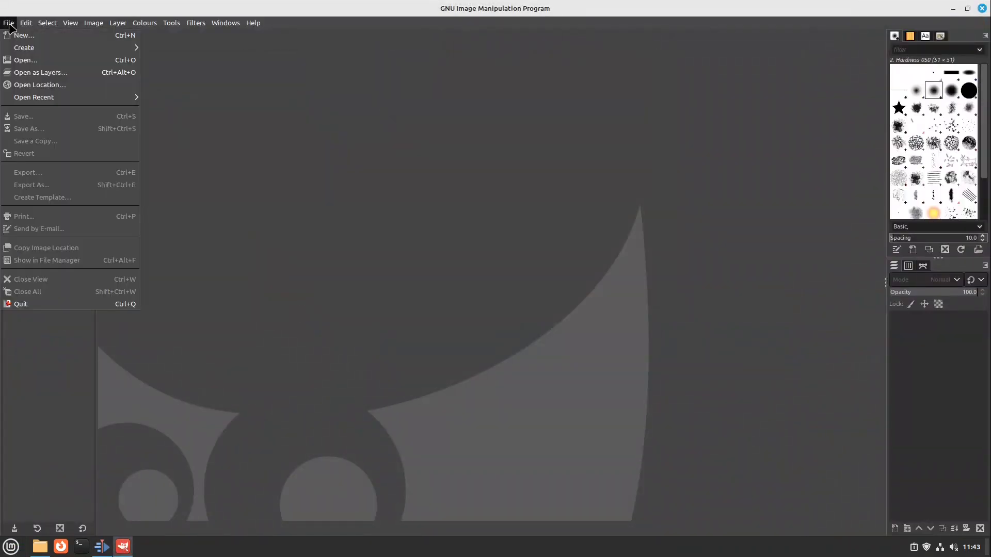
click(16, 34)
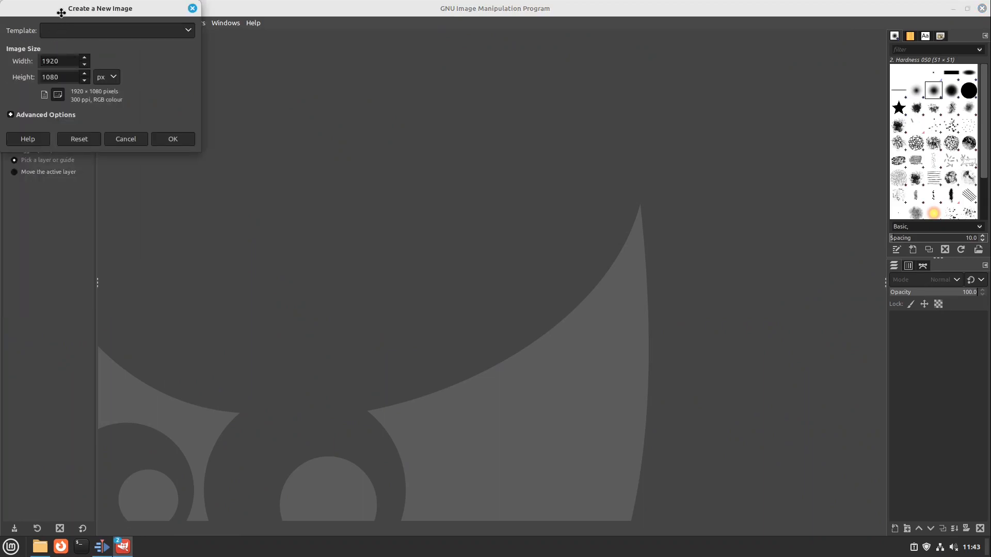
drag(60, 11, 345, 156)
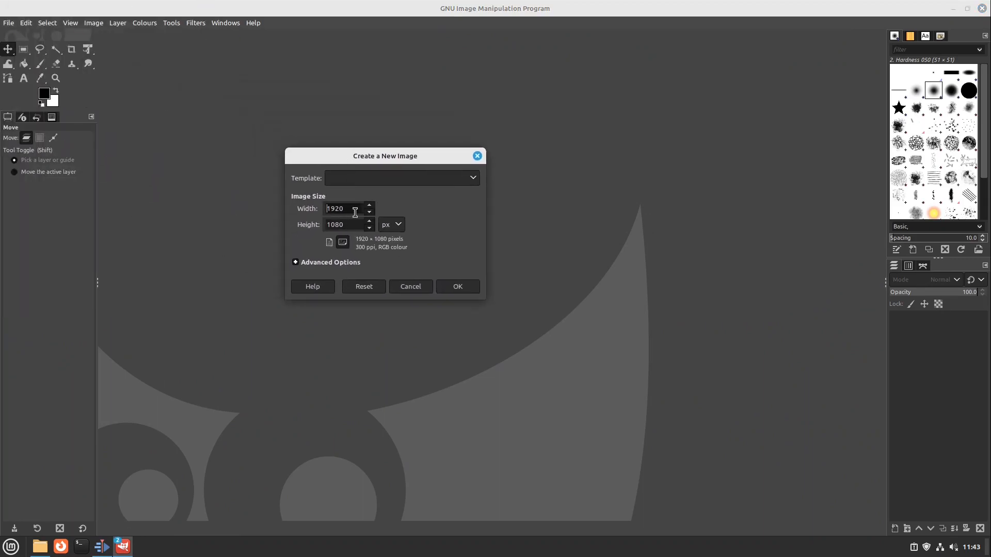
drag(357, 208, 298, 209)
drag(352, 227, 287, 227)
click(349, 206)
click(458, 287)
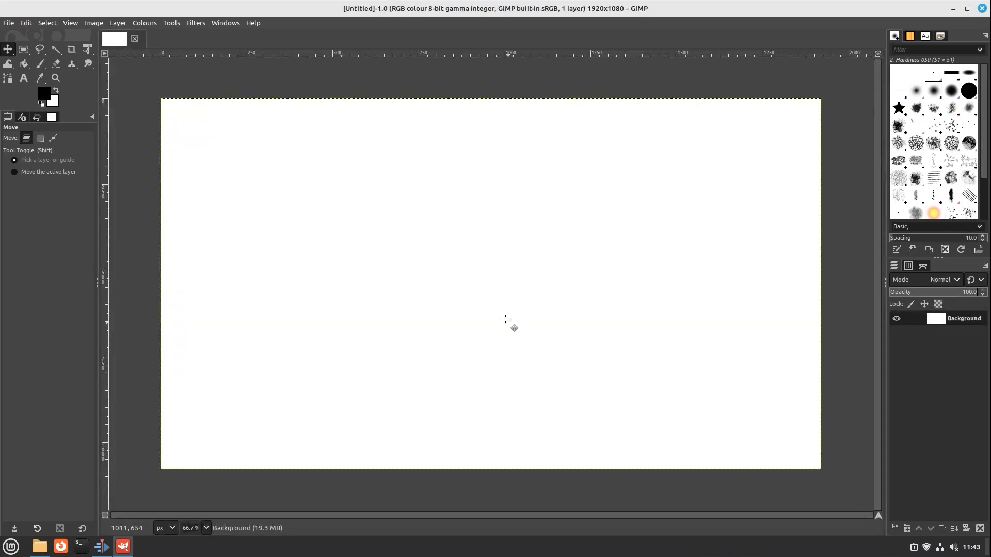
click(980, 528)
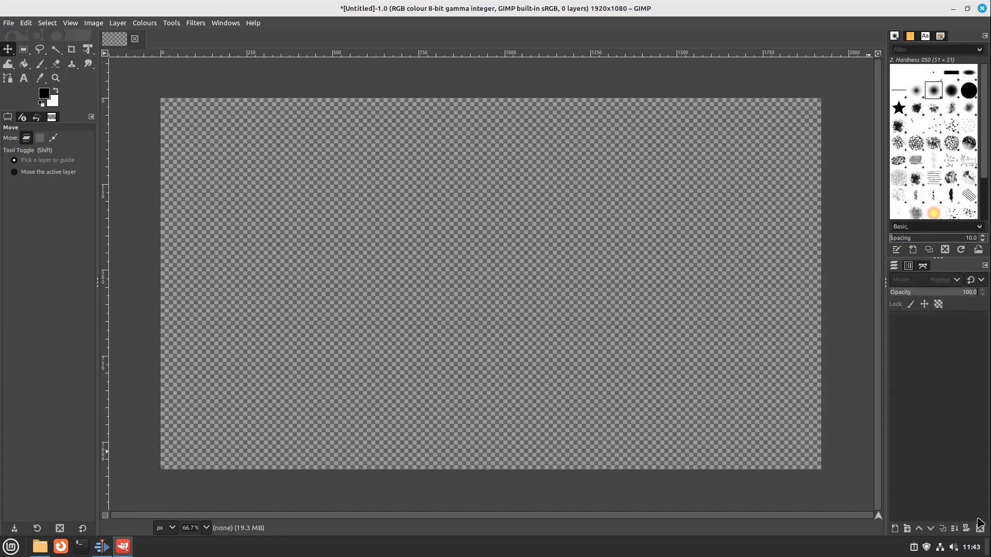
Add logo.webp from the Downloads folder as a layer and move it into the upper right corner of the canvas.
click(38, 549)
drag(504, 83, 261, 277)
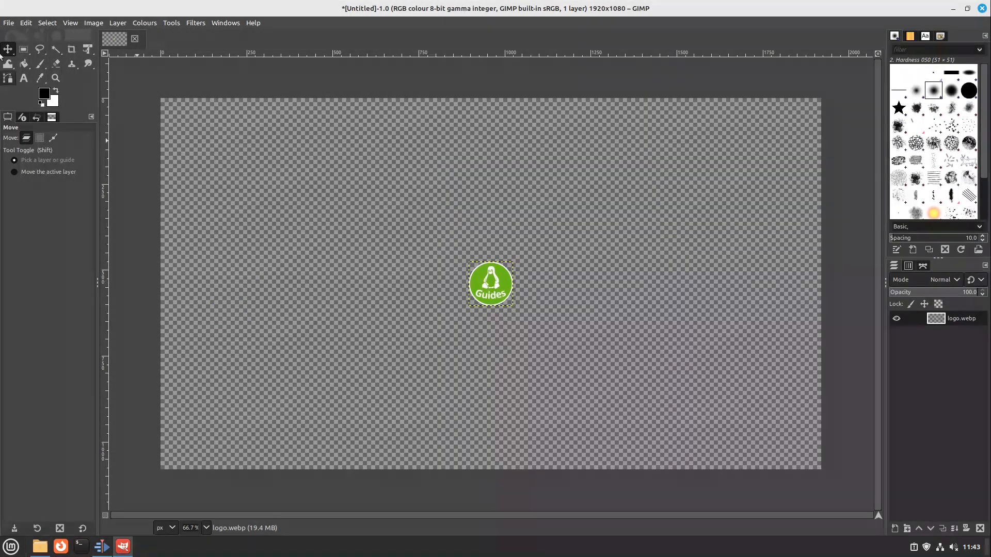
drag(492, 291, 795, 128)
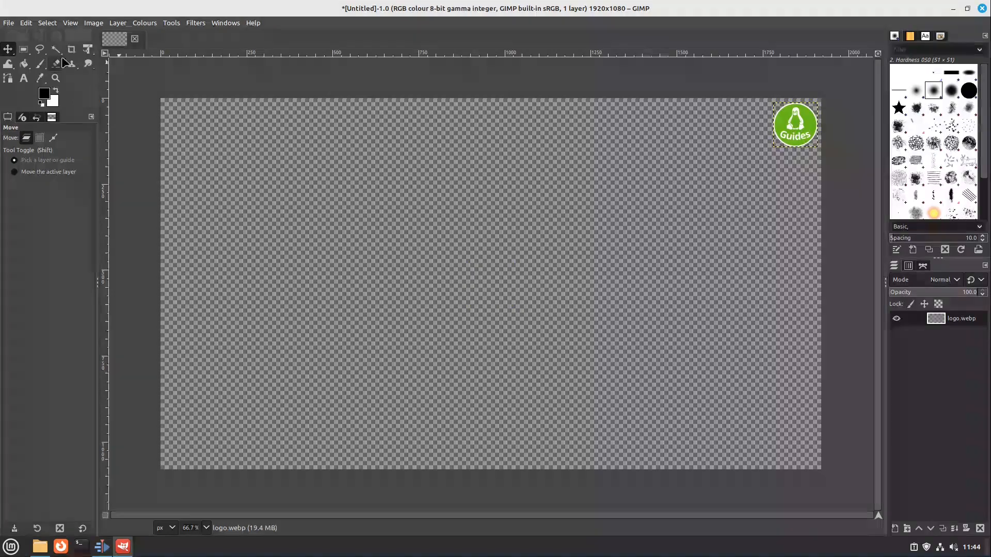
Start exporting the image and create a Resources folder inside Videos as the export destination.
click(10, 23)
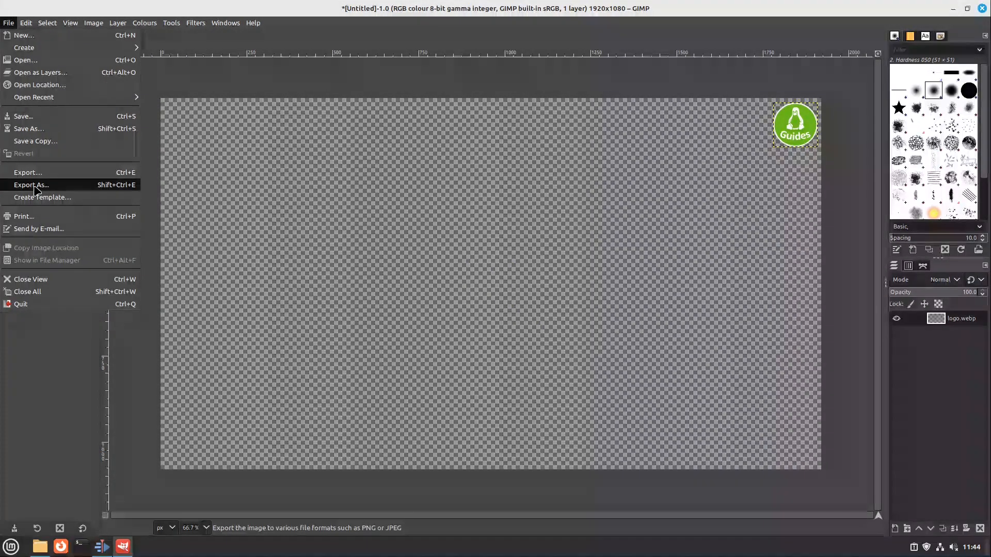
click(32, 186)
click(331, 294)
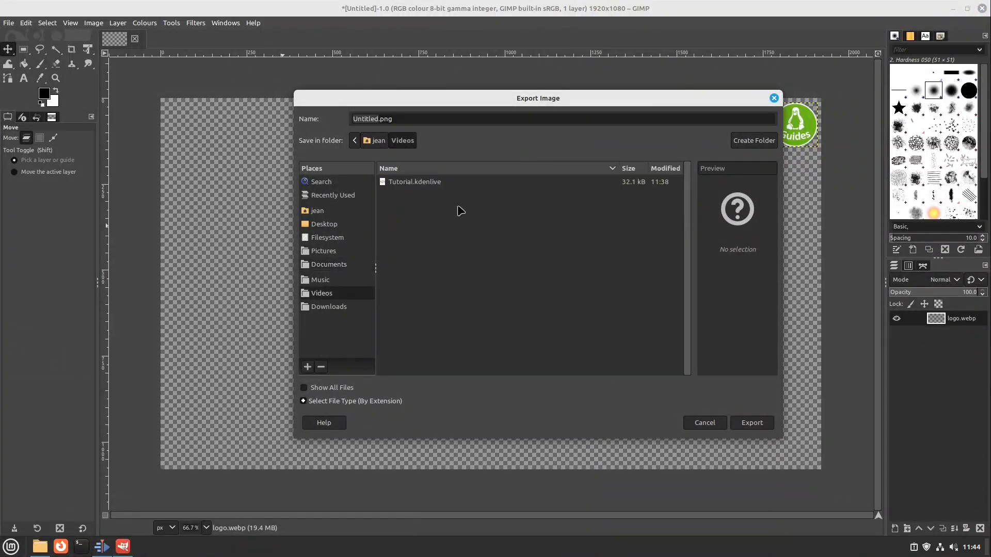
click(774, 142)
text(Resources)
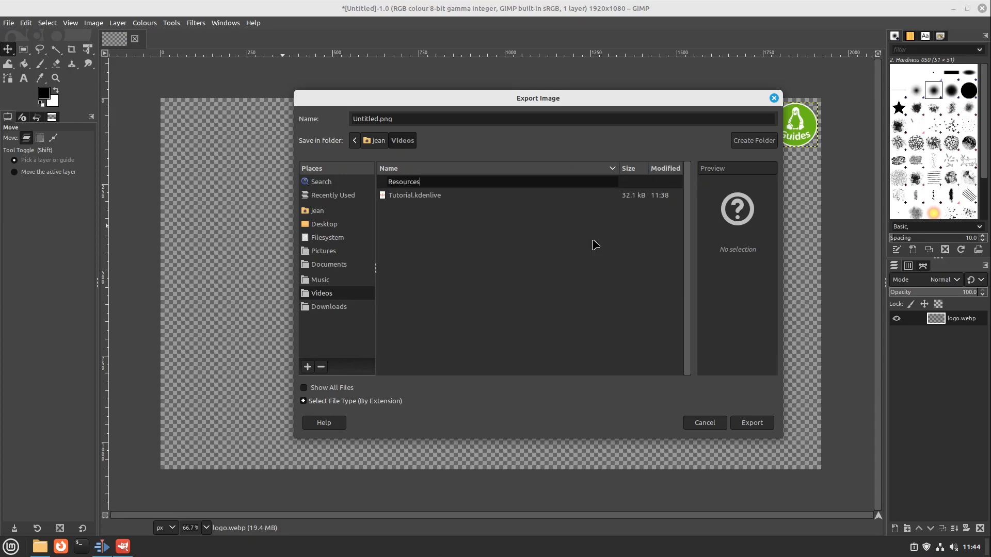
key(Return)
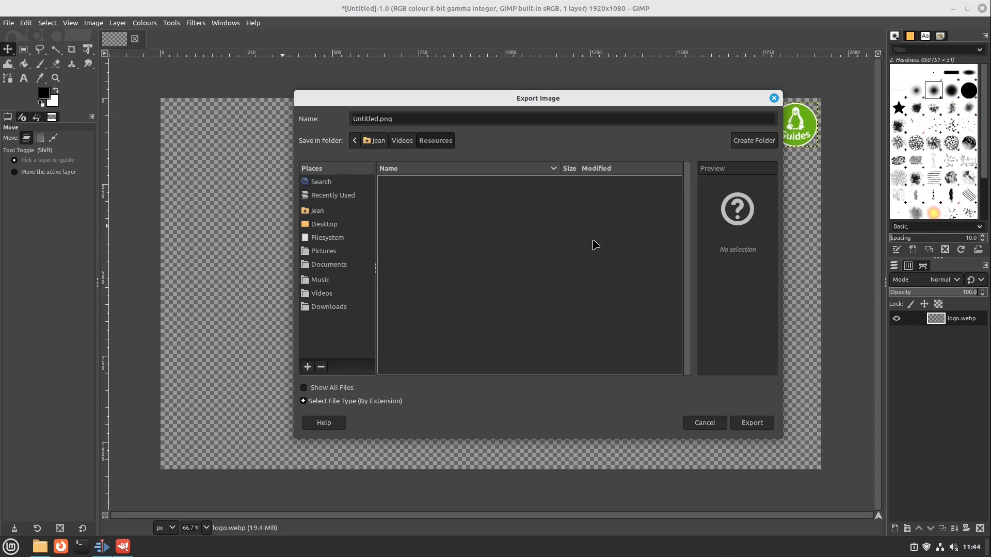
Name the export Logo.png and export it with the default PNG options.
double_click(370, 123)
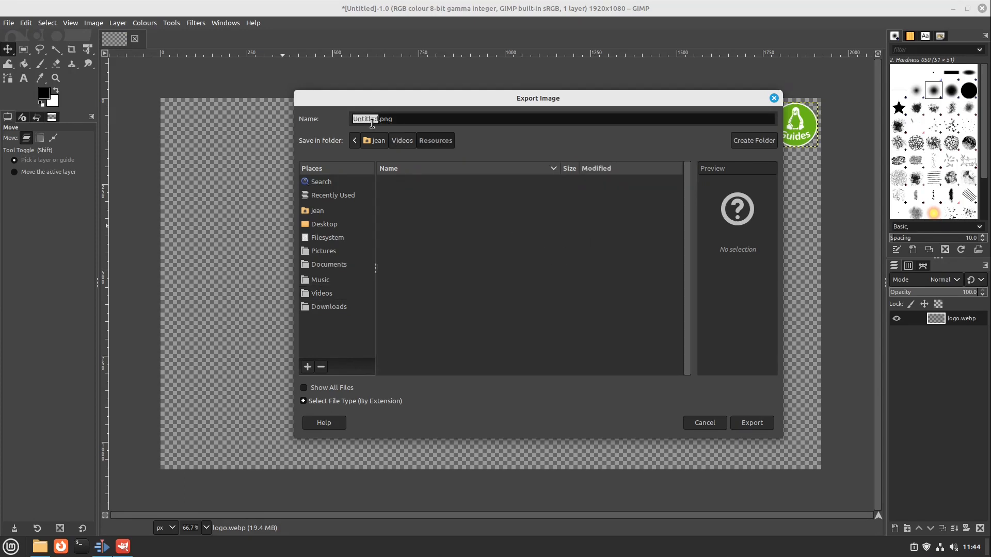
text(Logo)
key(Return)
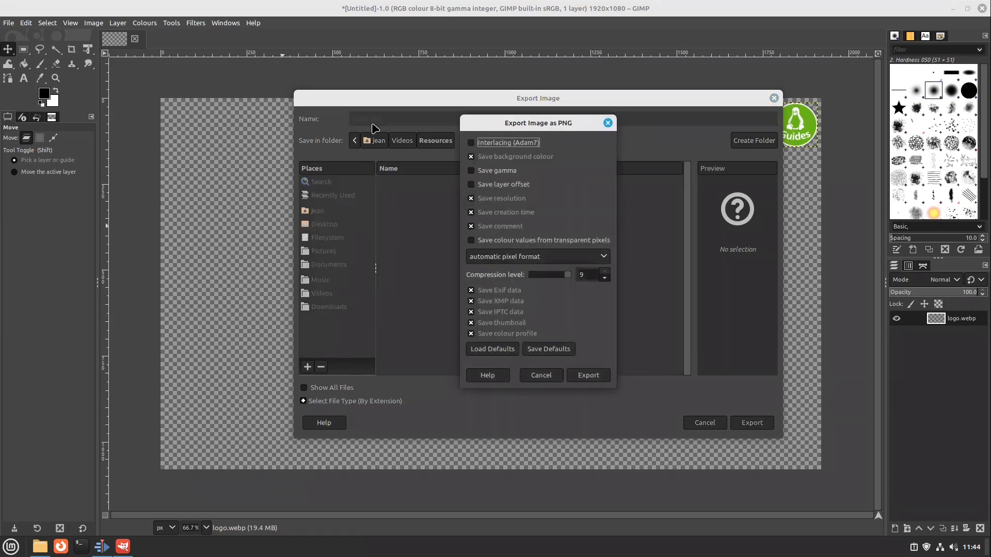
key(Return)
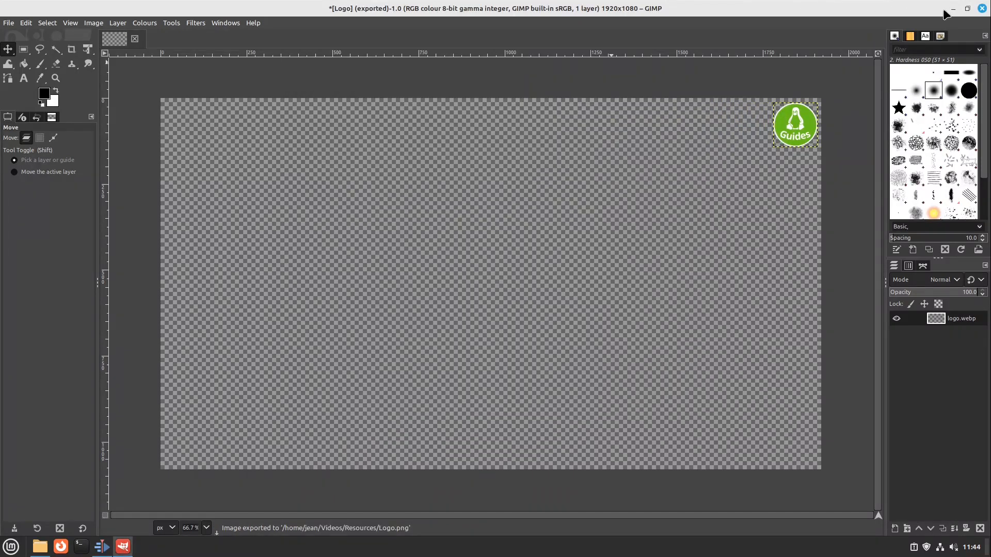
Switch back to Kdenlive and delete the logo.webp clip from track V2.
click(952, 9)
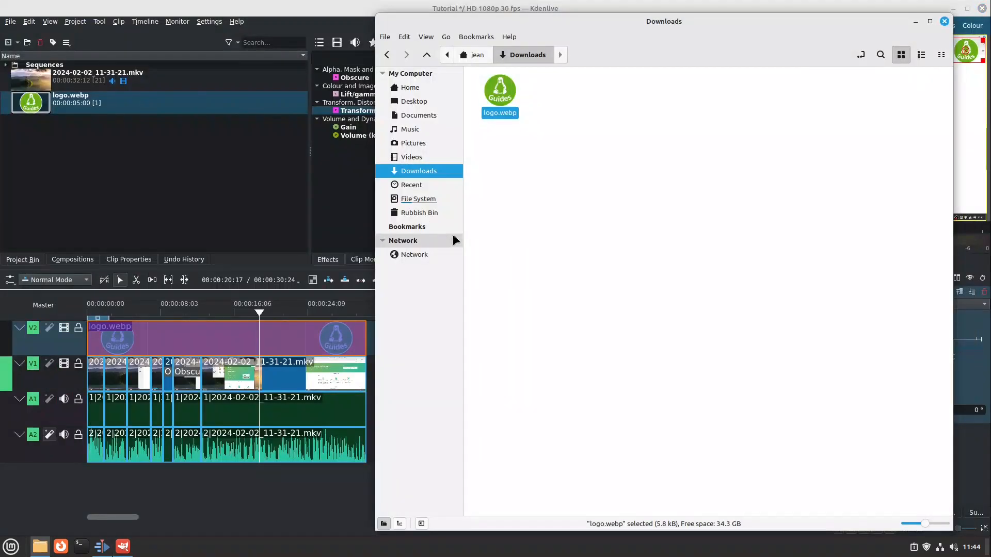
click(421, 158)
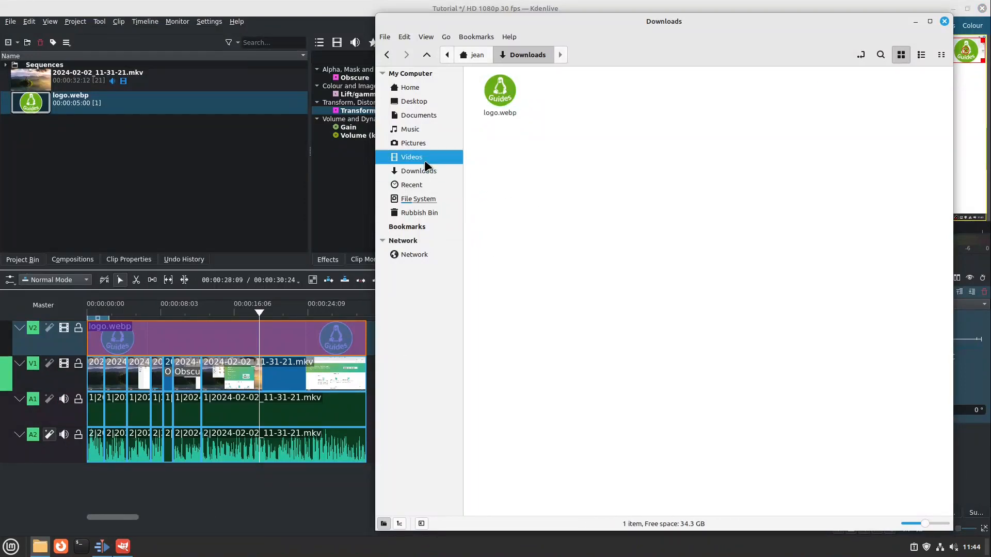
click(192, 343)
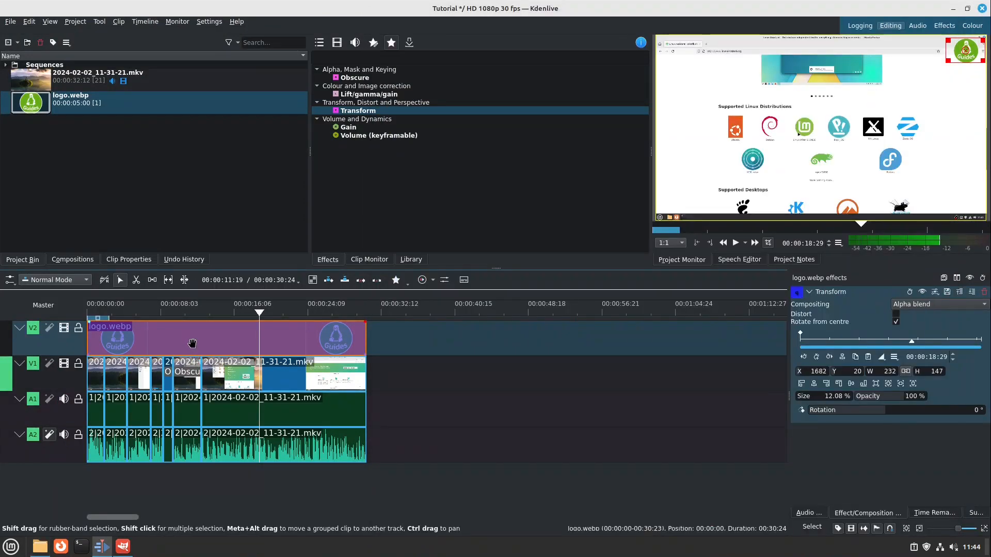
key(Delete)
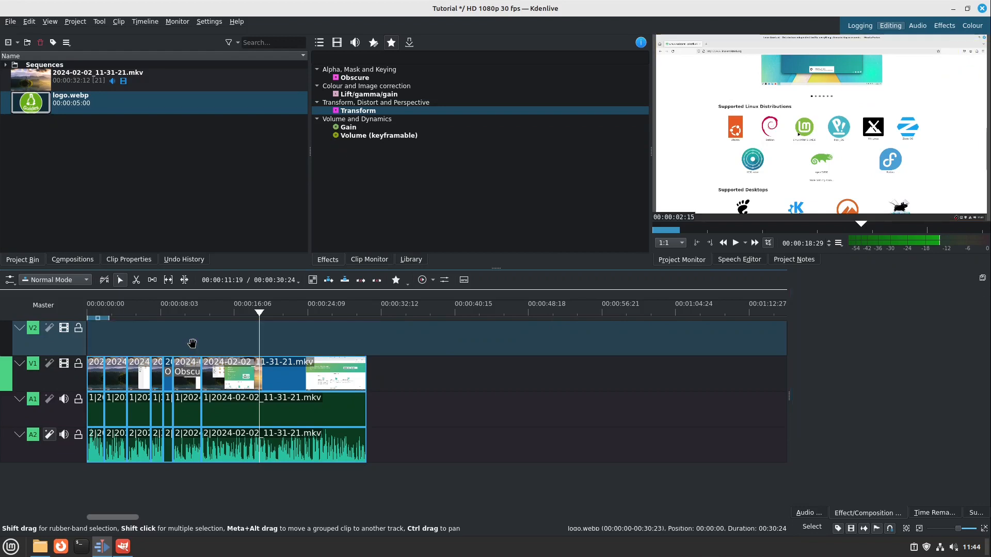
Place Logo.png from the Resources folder on track V2 spanning the whole recording, and check it at 00:00:25:10.
key(alt+Tab)
double_click(505, 109)
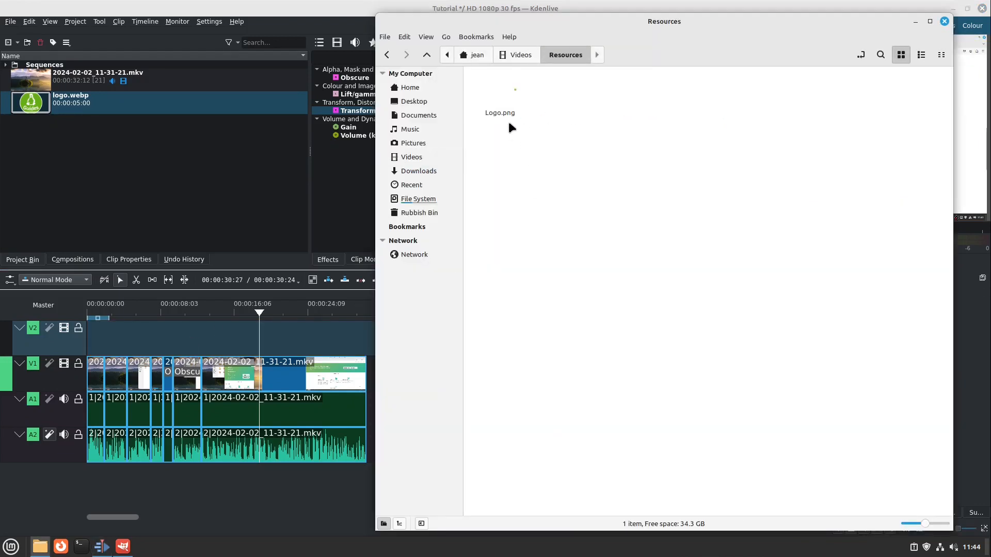
drag(506, 98, 363, 335)
click(292, 7)
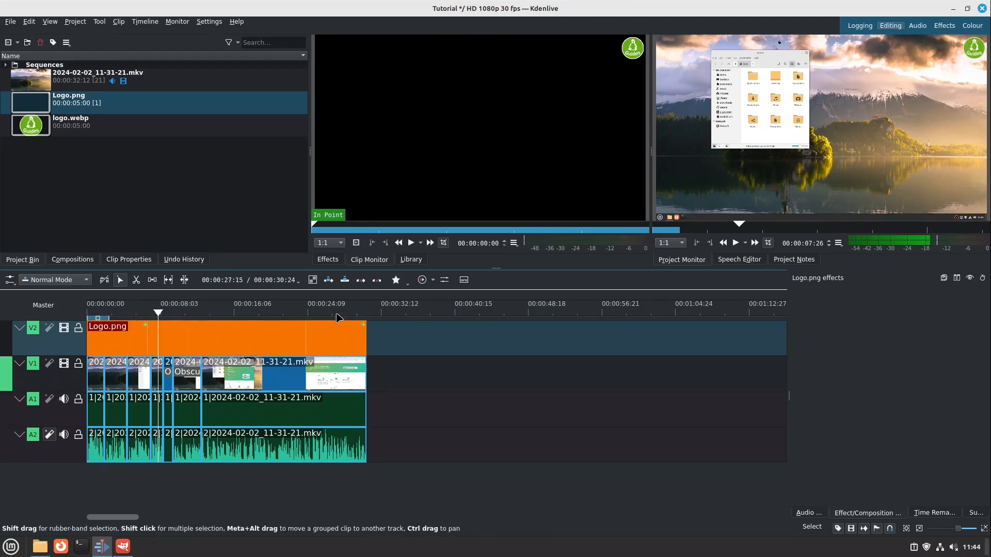
click(317, 312)
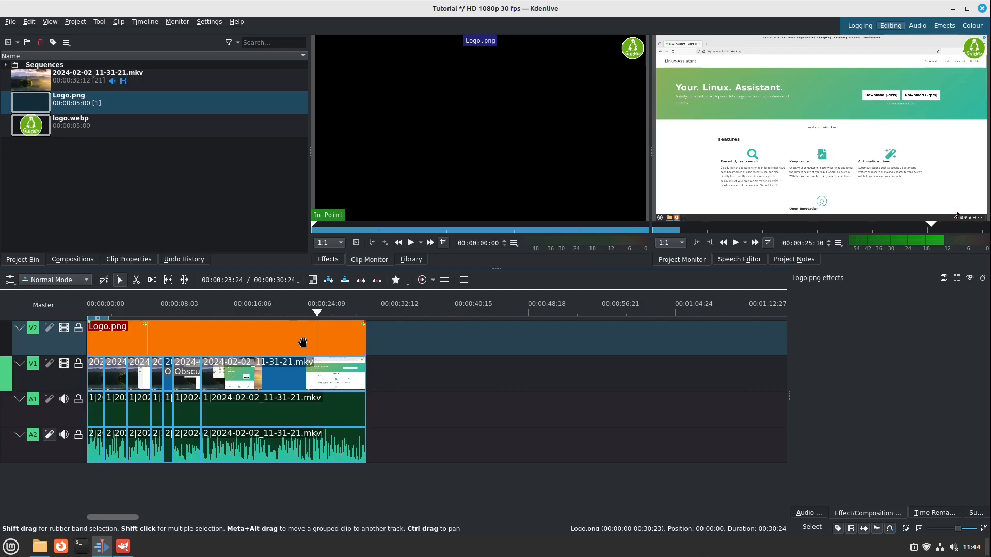
Save the project and render it in full to Tutorial.mp4 in the Videos folder with the MP4-H264/AAC preset.
key(ctrl+s)
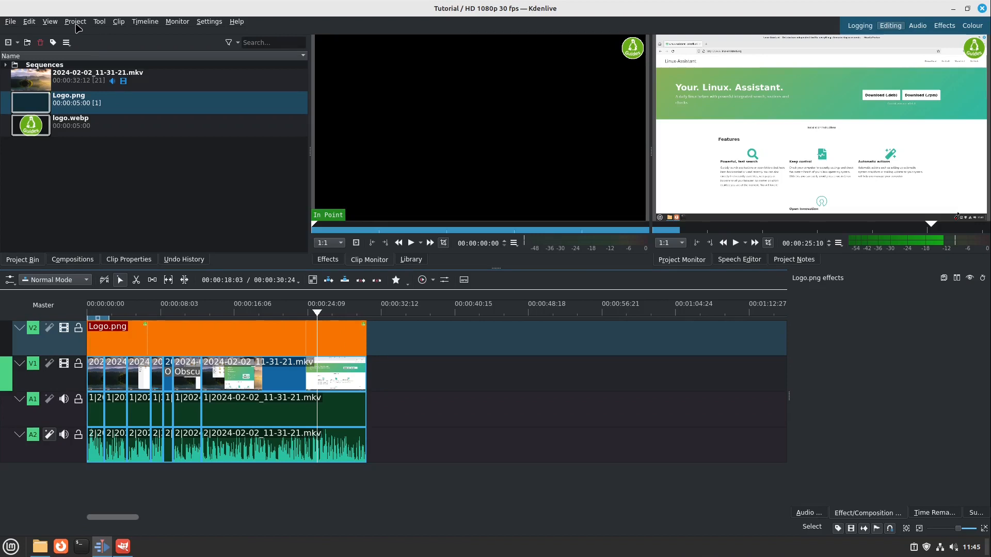
click(76, 24)
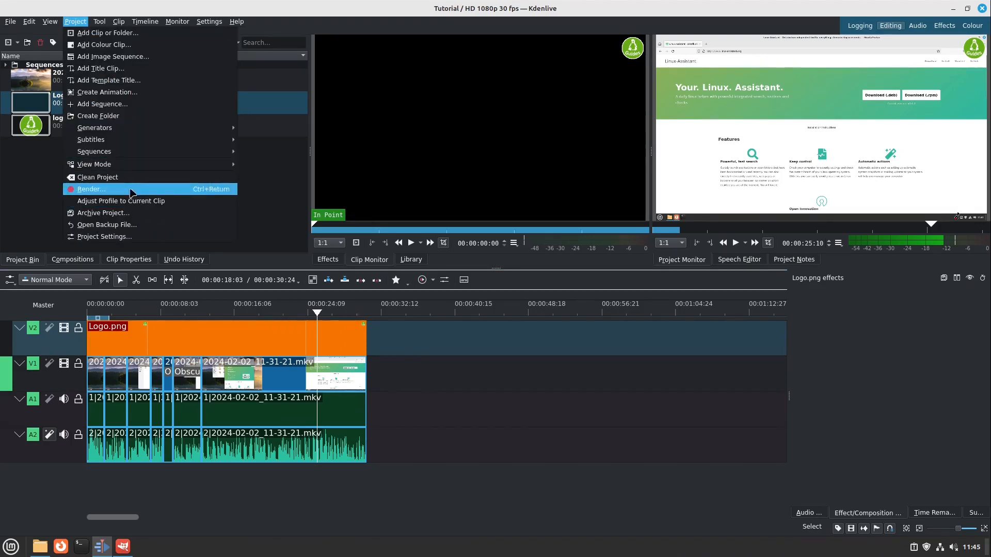
click(132, 190)
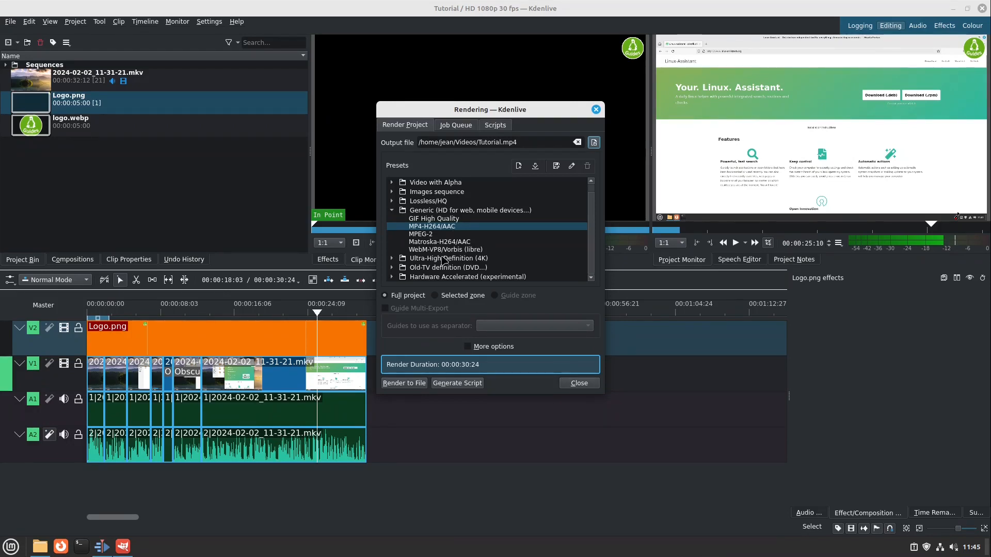
click(403, 383)
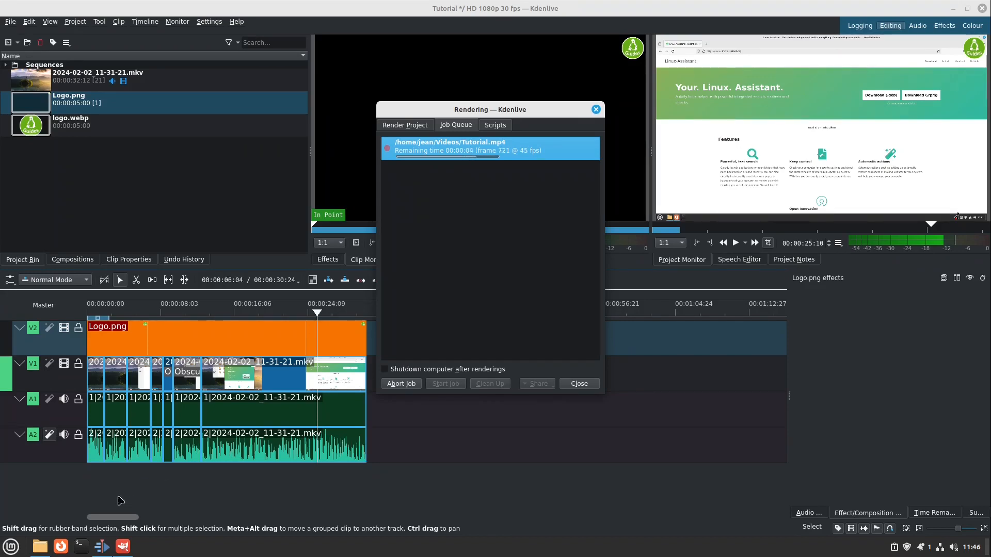
mouse_move(40, 552)
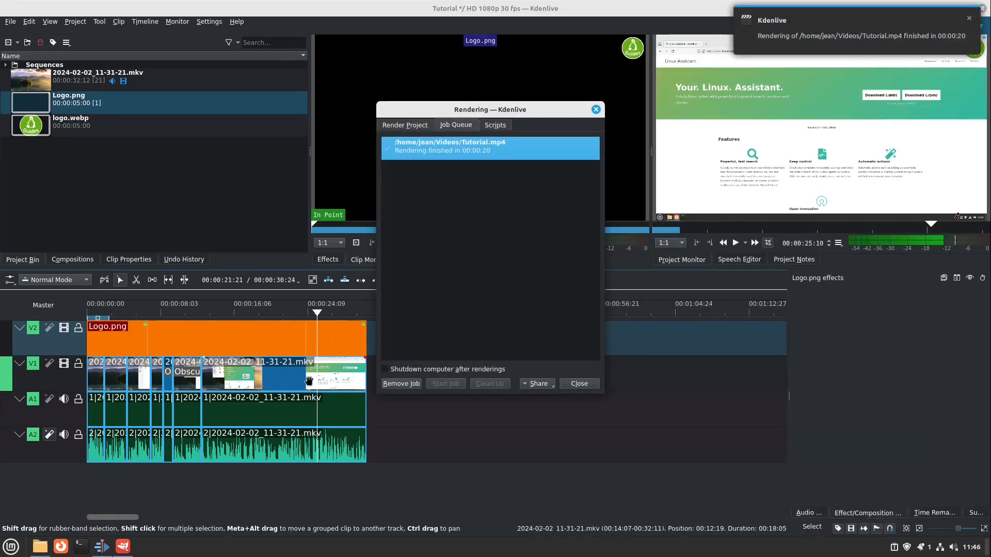
click(571, 386)
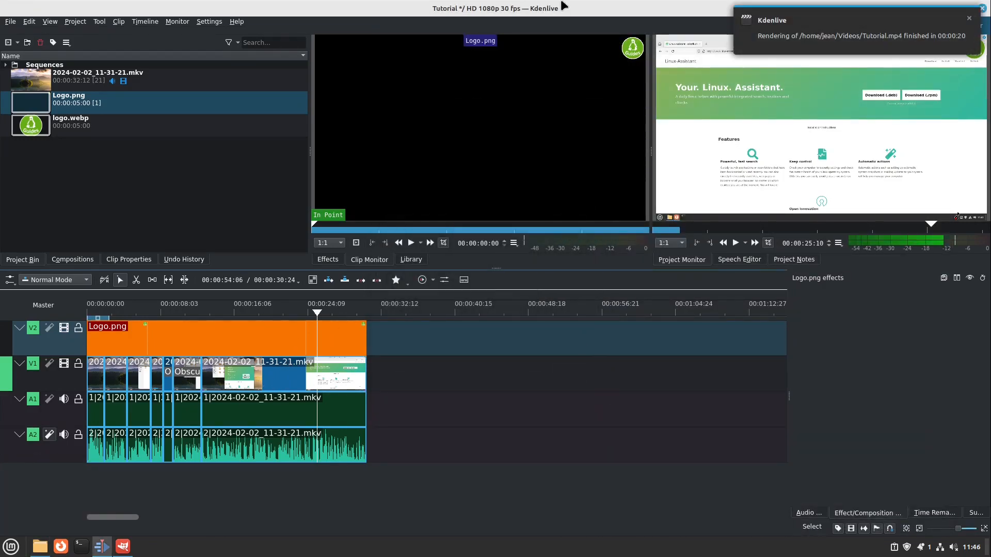
Save the project again, dismiss the rendering notification and close Kdenlive.
key(ctrl+s)
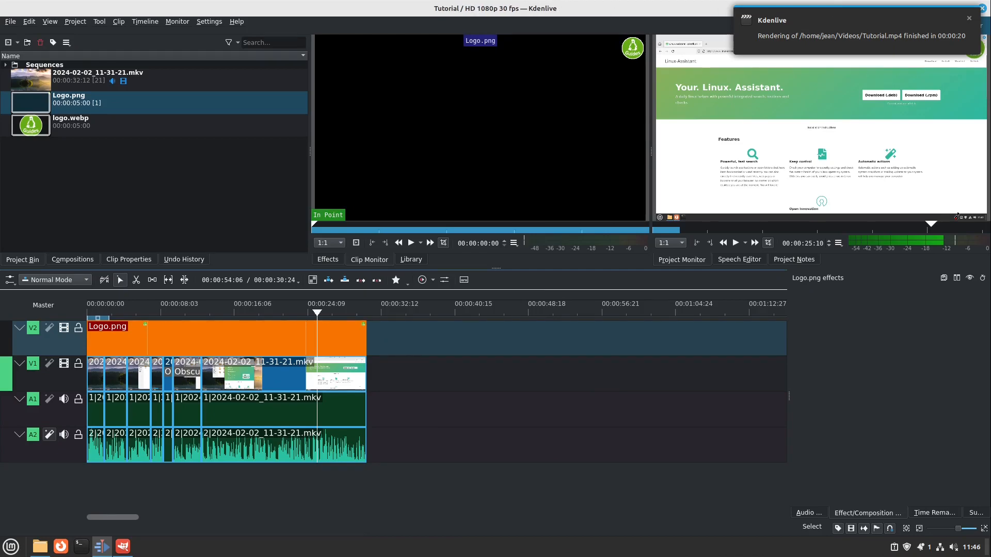
click(969, 18)
click(984, 9)
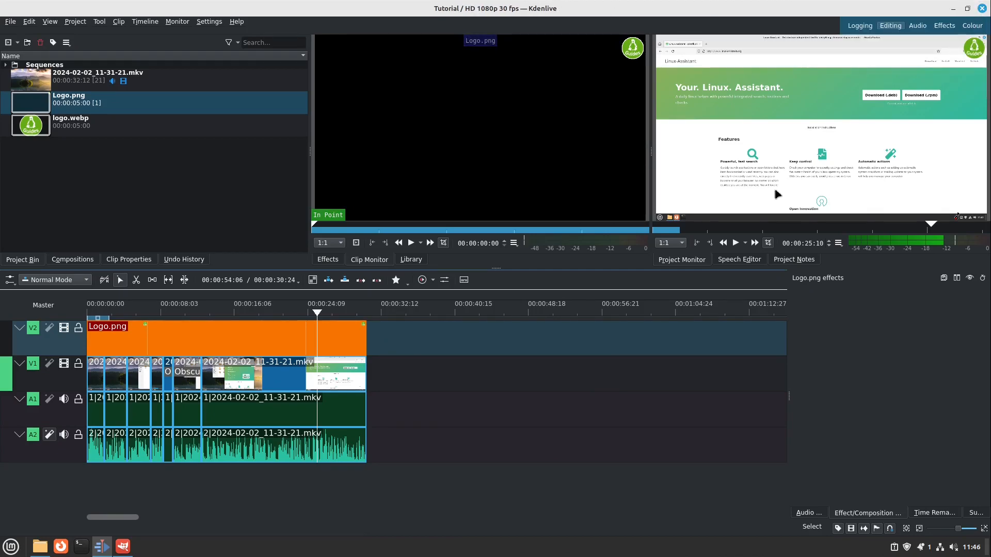
Play the rendered Tutorial.mp4 from the Videos folder, check it at several points, and close the player and file manager.
double_click(697, 22)
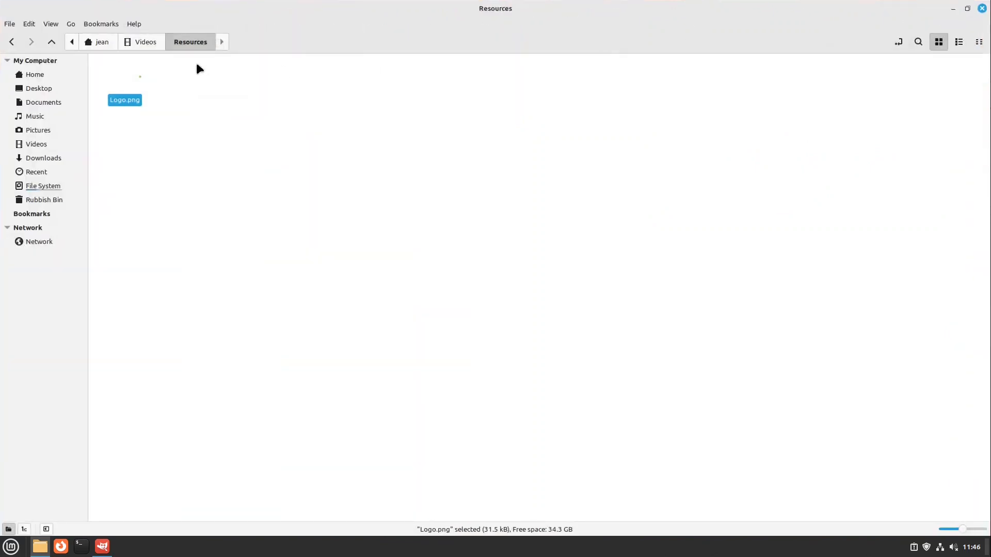
click(144, 42)
drag(377, 128, 336, 99)
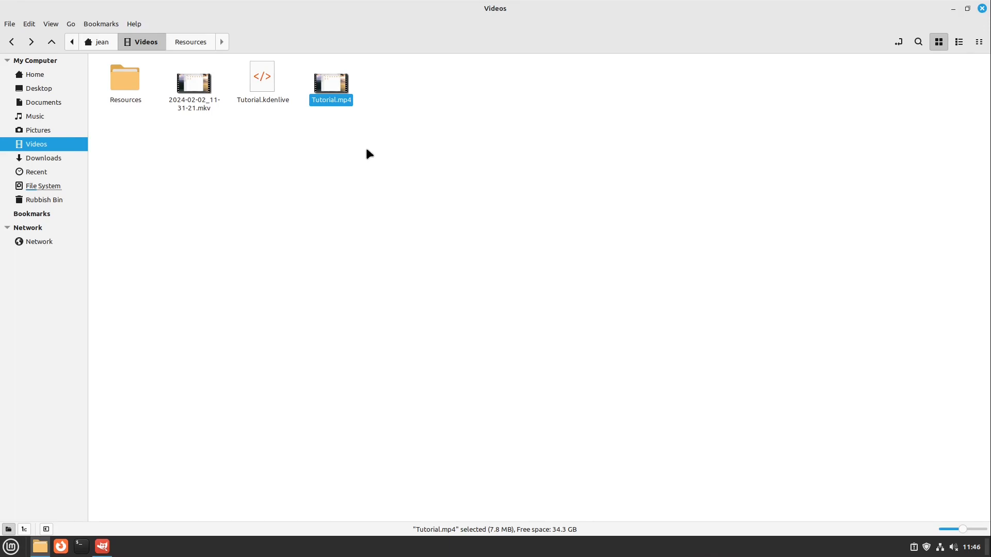
double_click(332, 83)
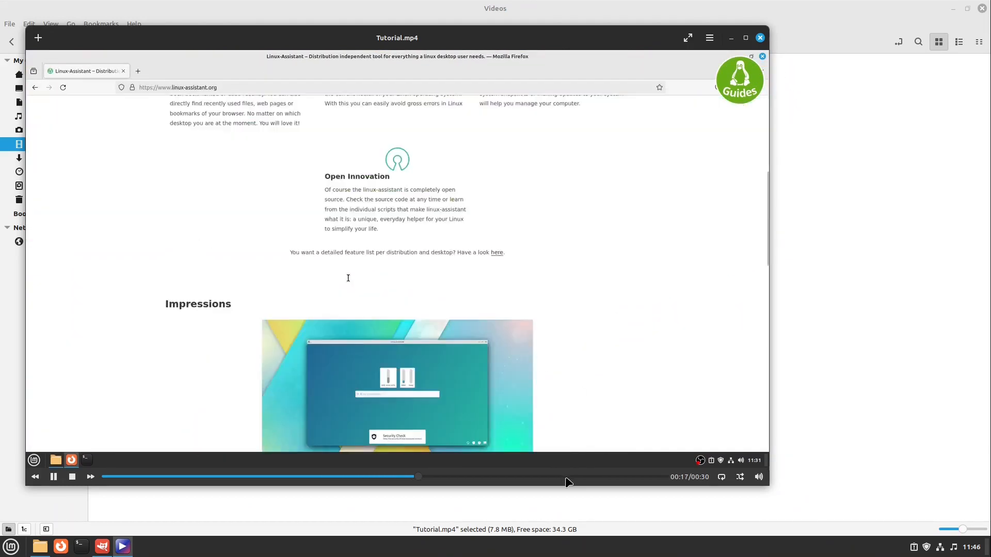
click(572, 476)
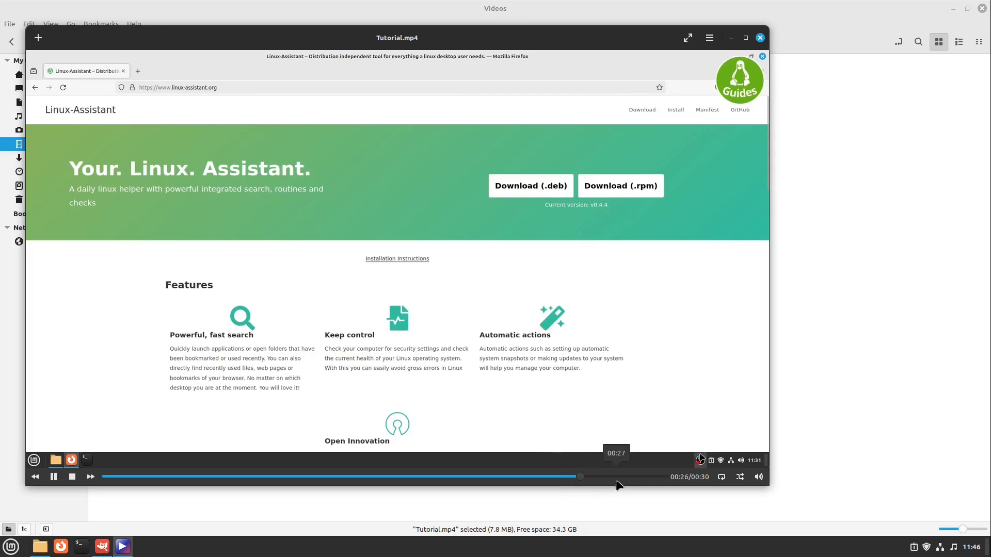
click(498, 477)
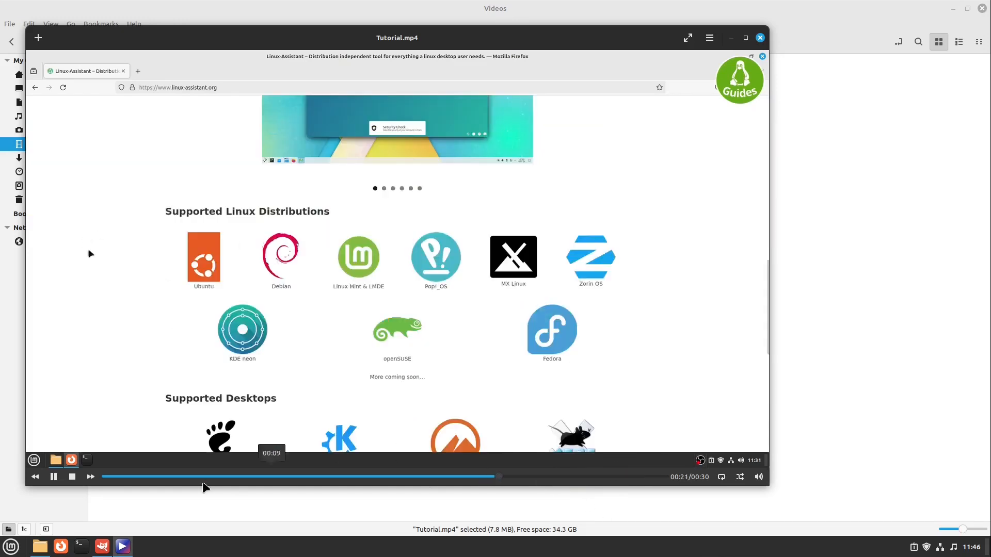
click(155, 476)
click(760, 37)
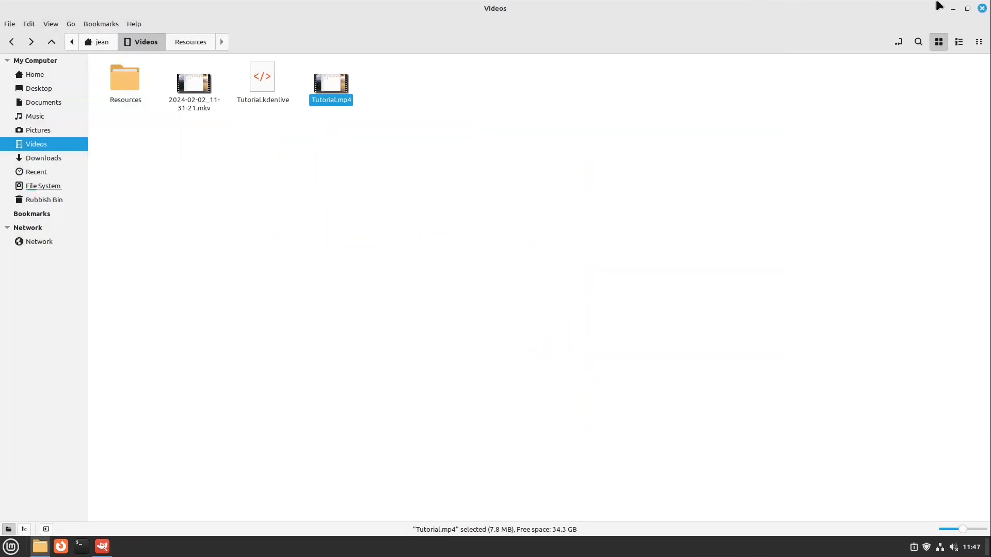
click(982, 8)
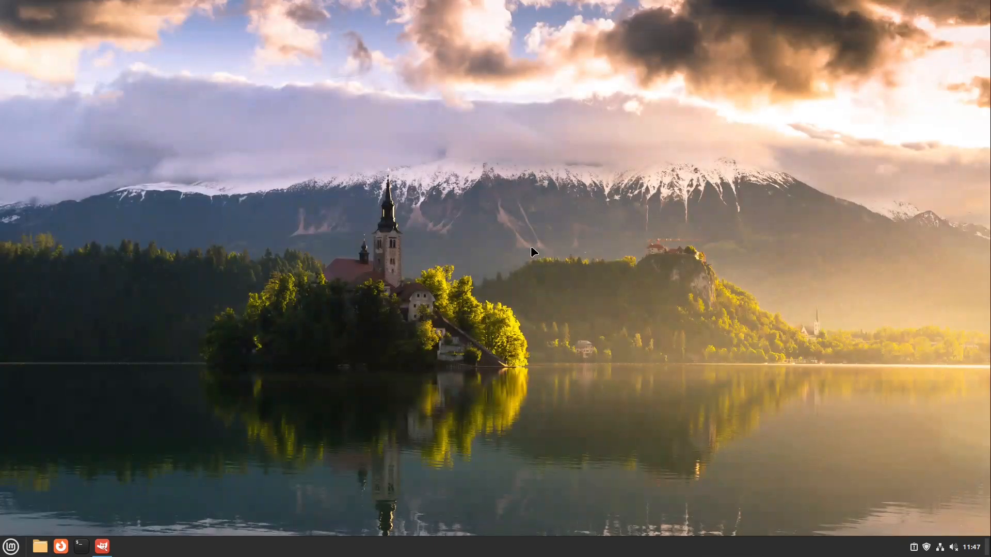